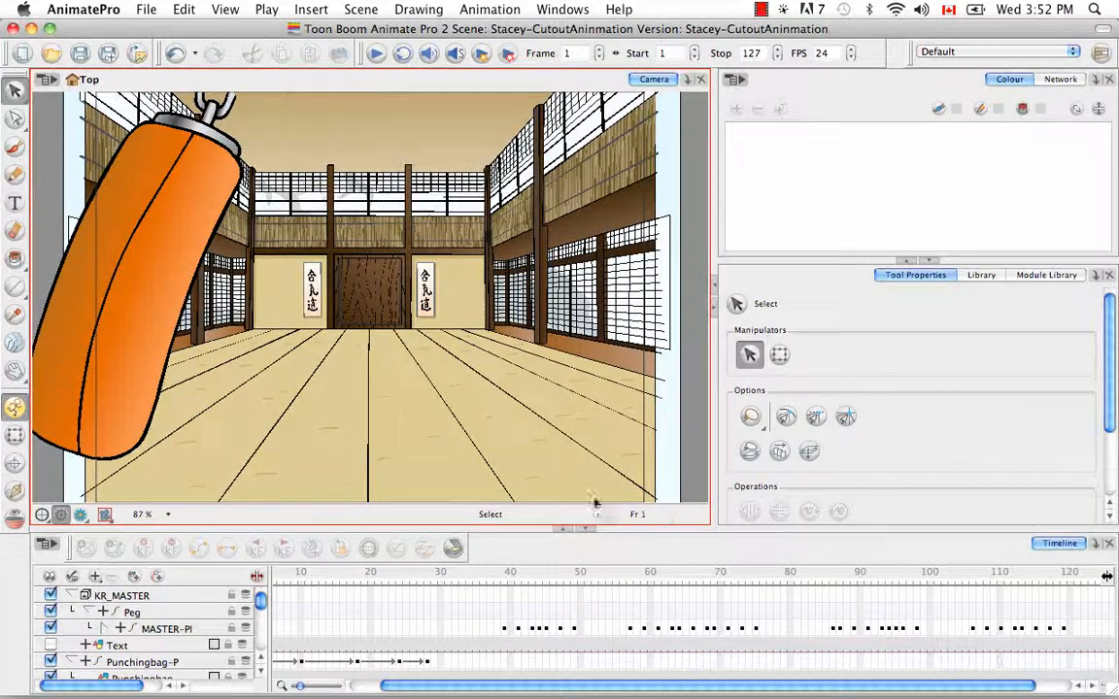
# Play back the scene and check its last frame in Render View against the full camera frame
pyautogui.click(379, 55)
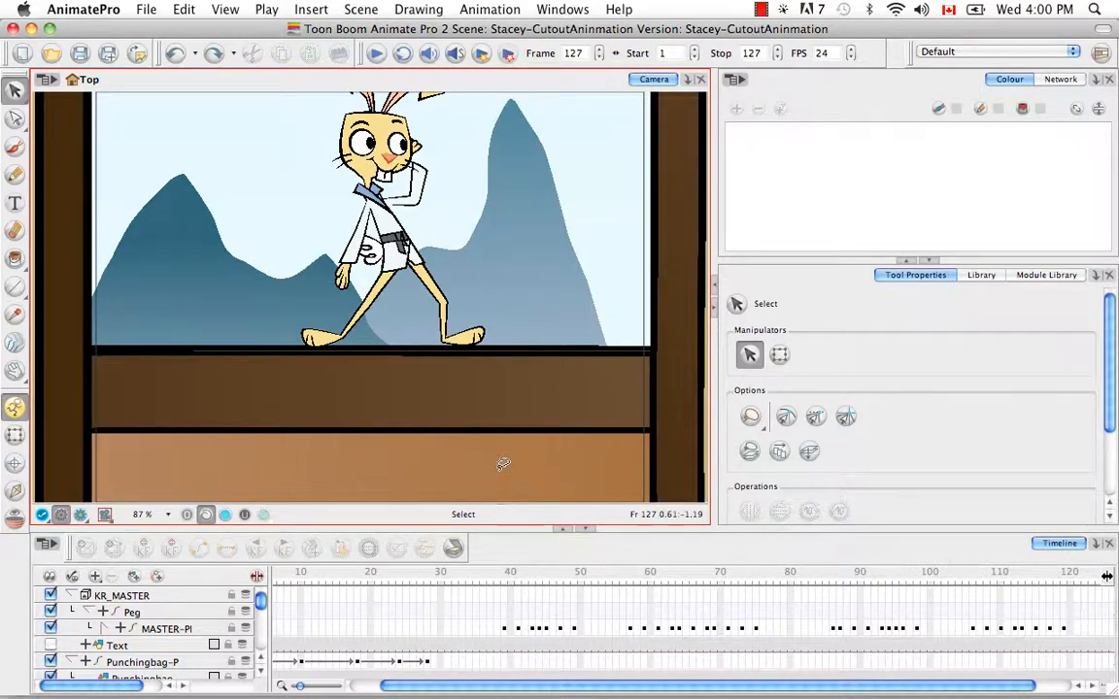
pyautogui.press('super+minus')
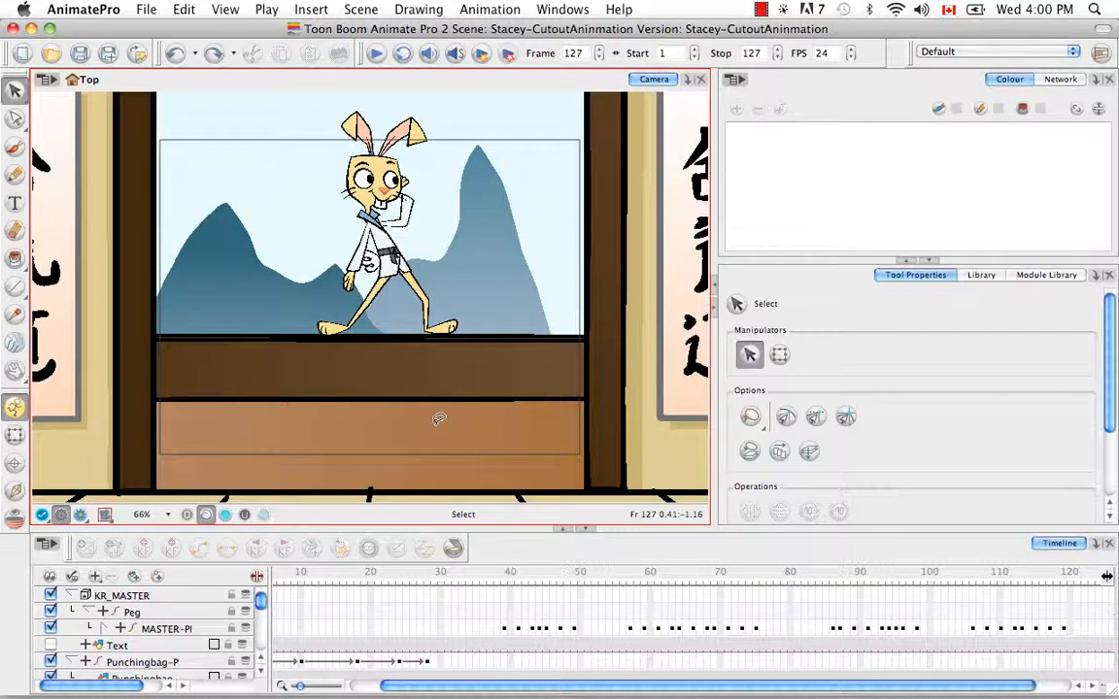
pyautogui.click(81, 516)
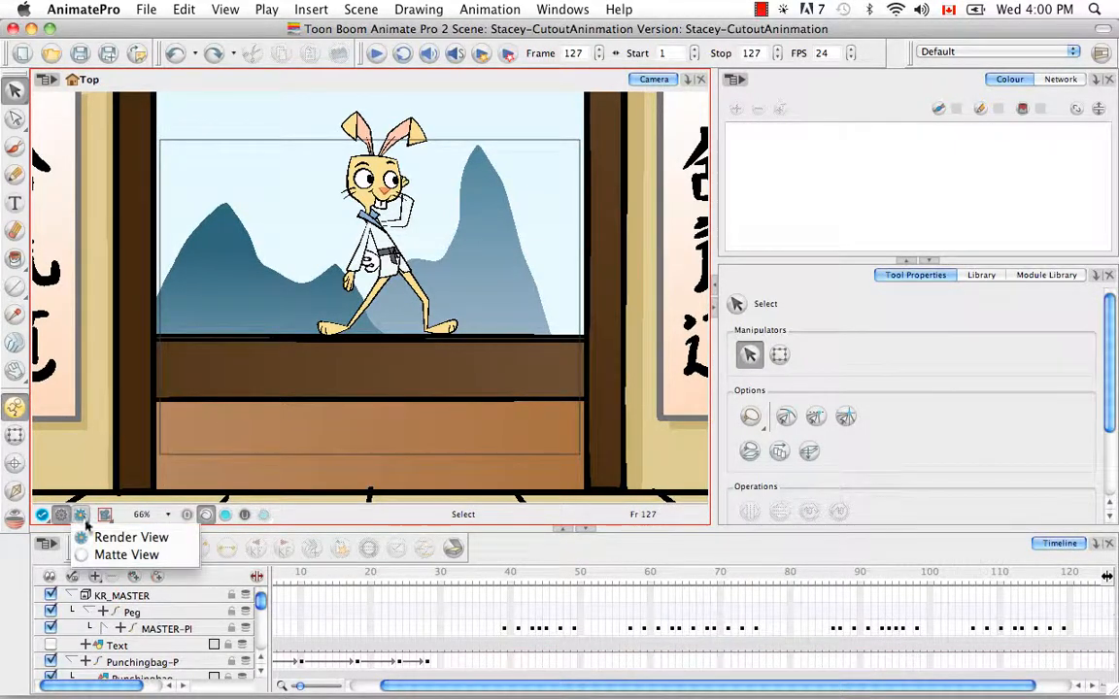
pyautogui.click(107, 537)
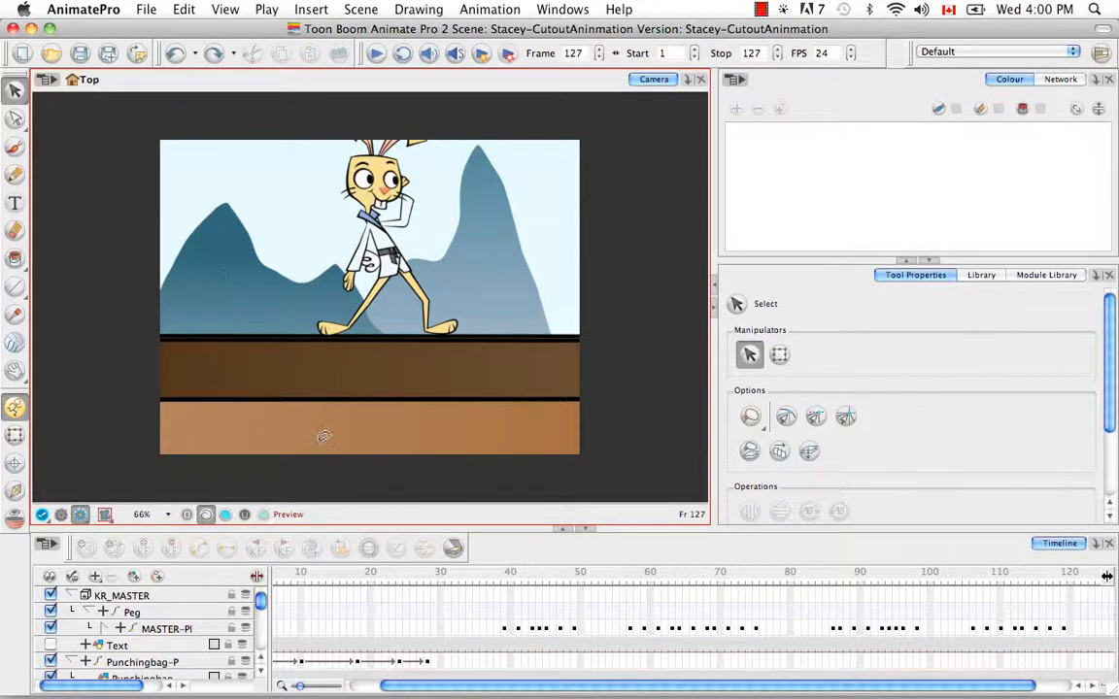
pyautogui.click(60, 515)
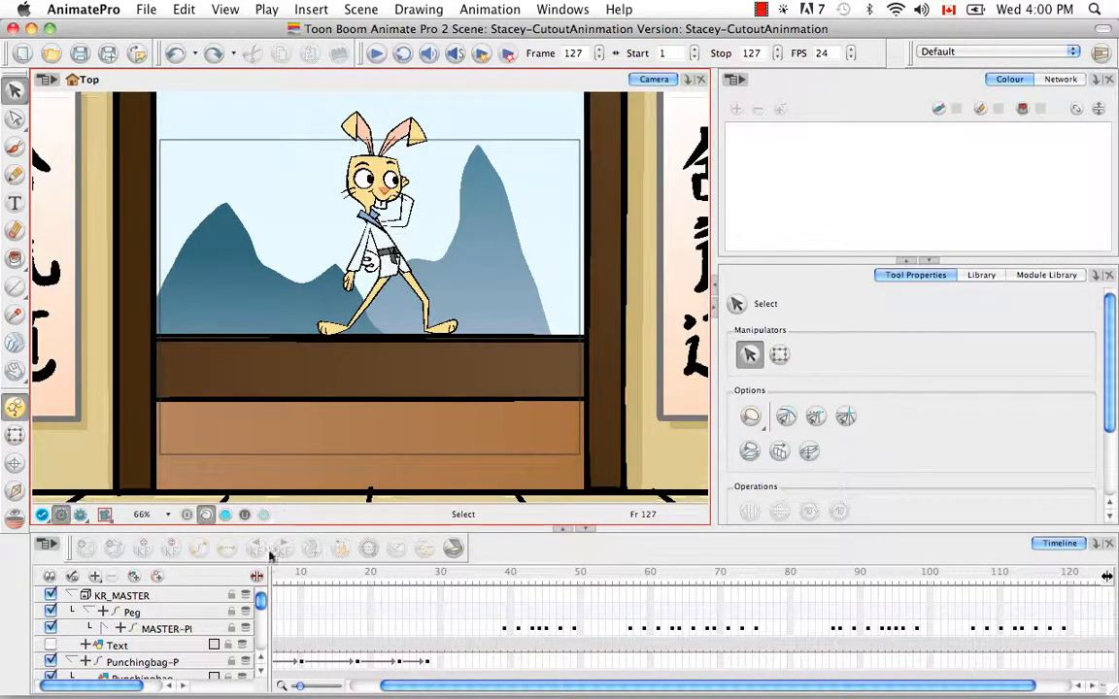
# Set the Camera-P peg's Position y to 0.5 at frame 50 and preview the new framing in Render View
pyautogui.moveTo(260, 602); pyautogui.dragTo(260, 642)
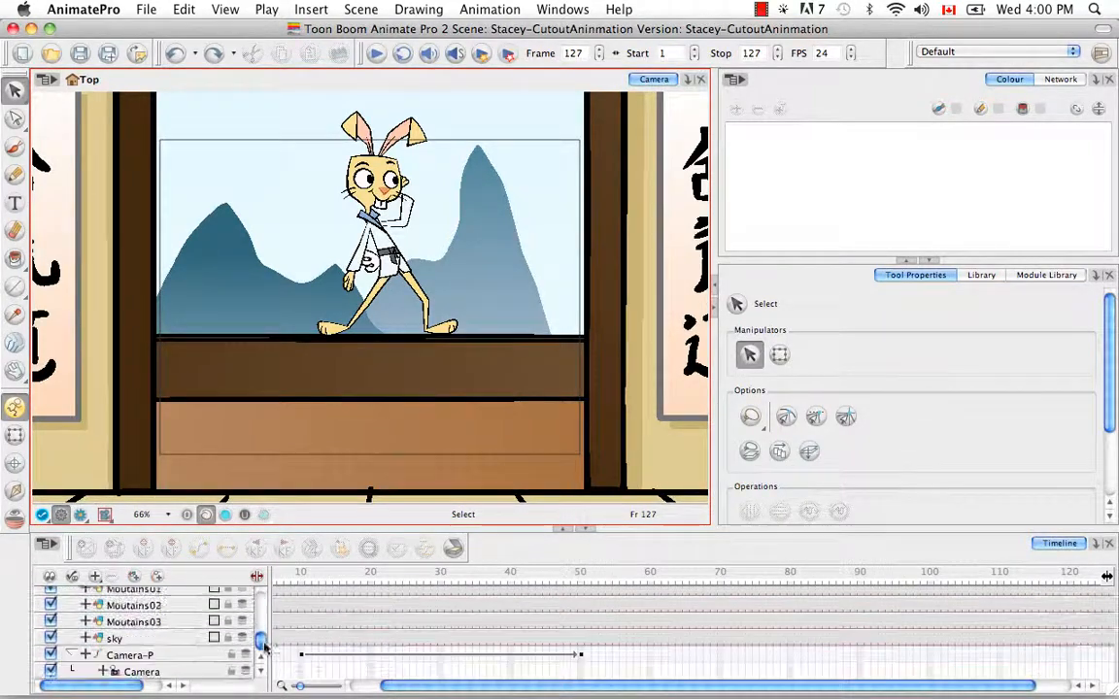
pyautogui.click(85, 655)
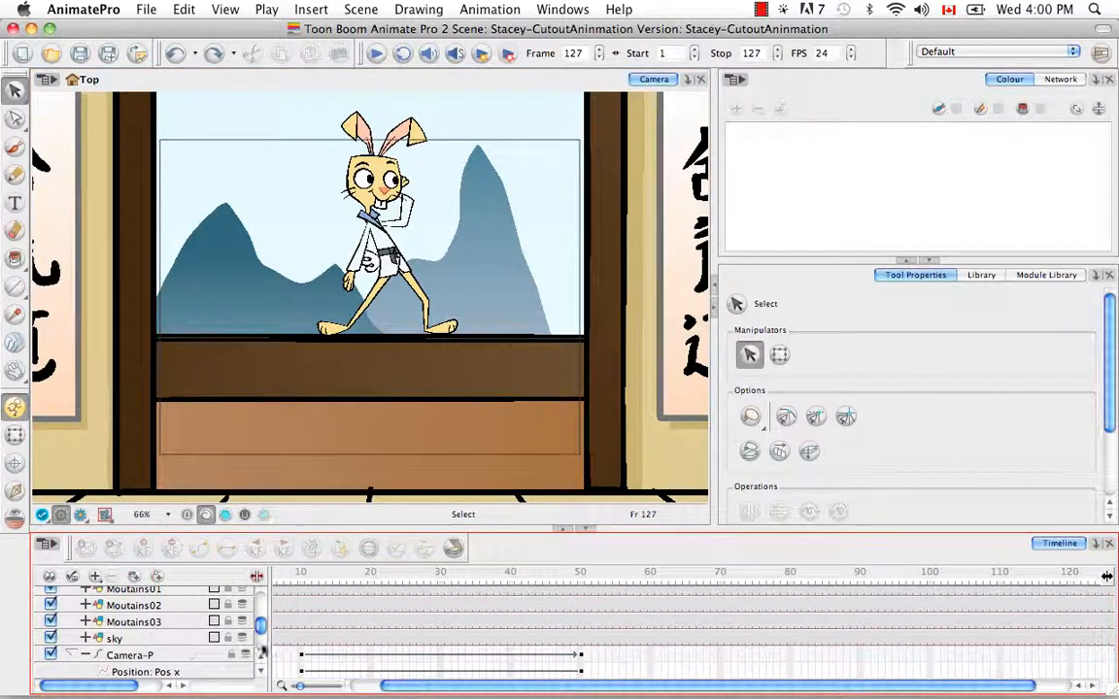
pyautogui.moveTo(262, 624); pyautogui.dragTo(259, 631)
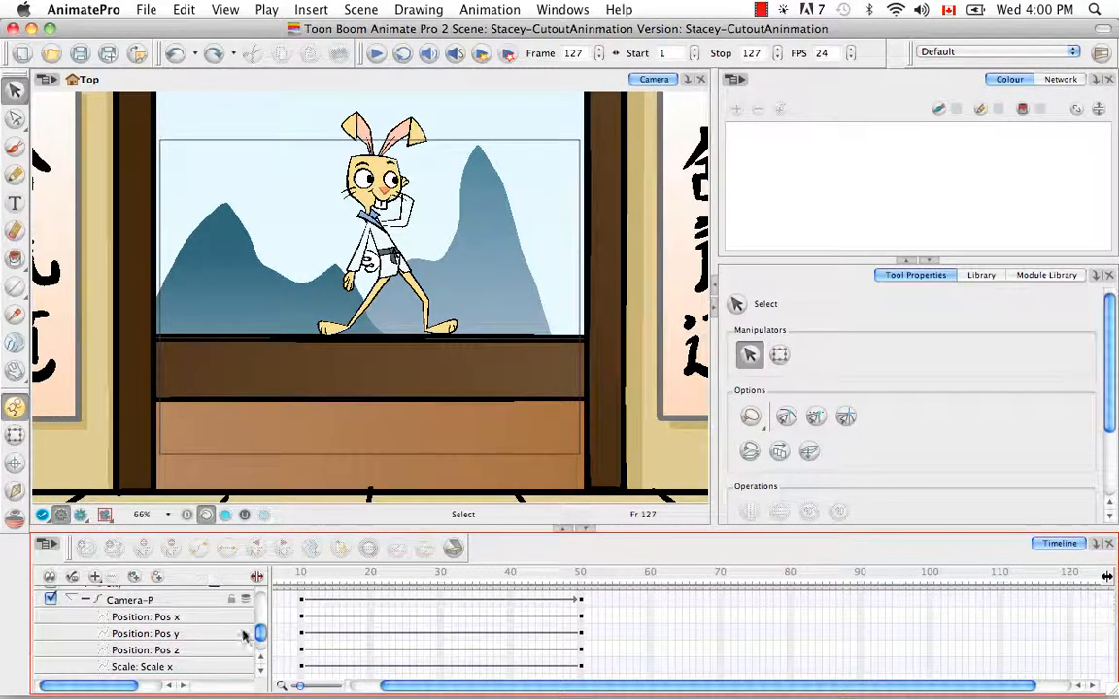
pyautogui.click(256, 575)
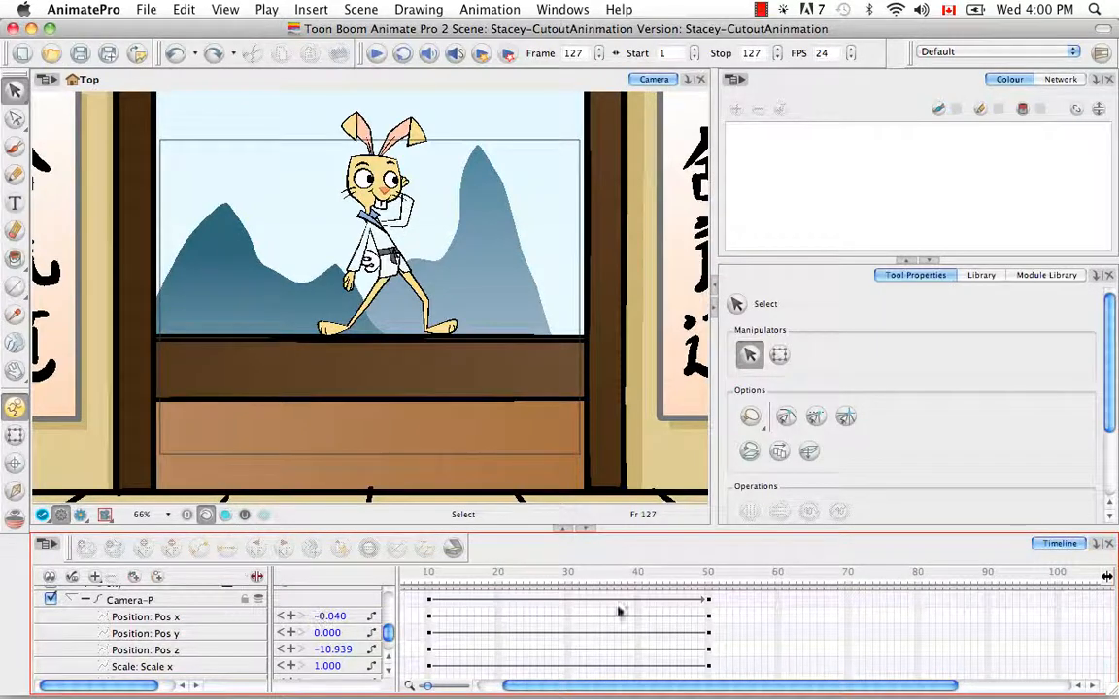
pyautogui.click(709, 577)
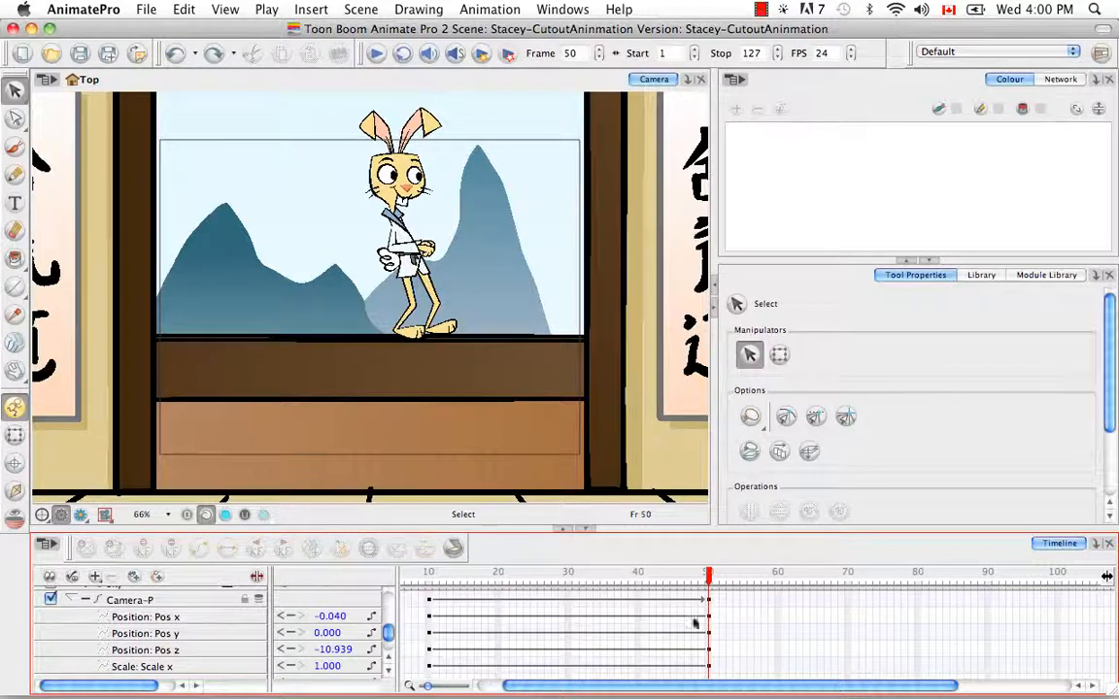
pyautogui.click(325, 632)
pyautogui.moveTo(325, 632); pyautogui.dragTo(332, 633)
pyautogui.click(81, 514)
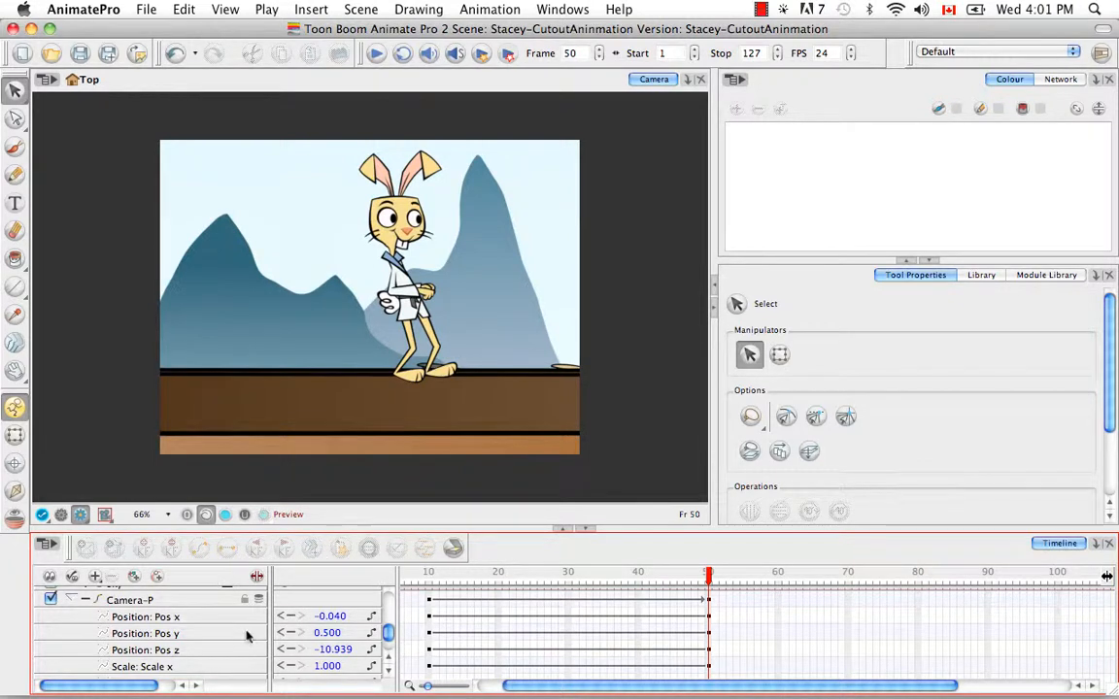
# Hide the timeline's parameter values with the Camera-P functions collapsed, and take the Camera view out of Render View
pyautogui.click(258, 578)
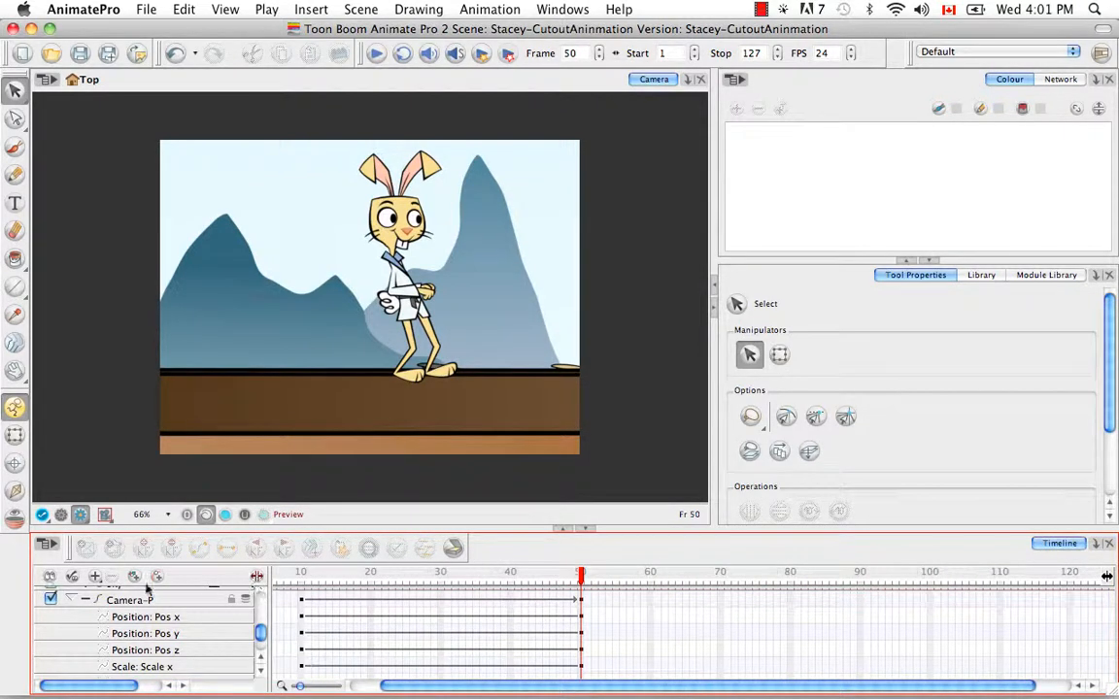
pyautogui.click(82, 546)
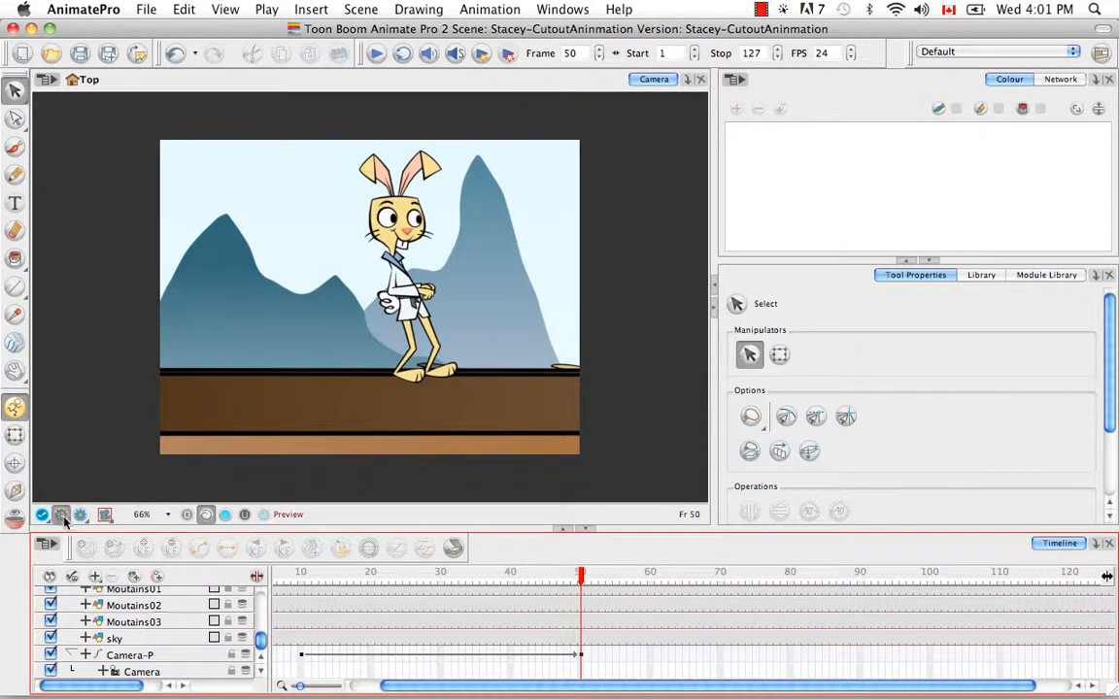
pyautogui.click(62, 517)
# Examine the rabbit's keyframed poses from about frame 93 onward, finishing on the last key pose at frame 119
pyautogui.moveTo(260, 638); pyautogui.dragTo(261, 590)
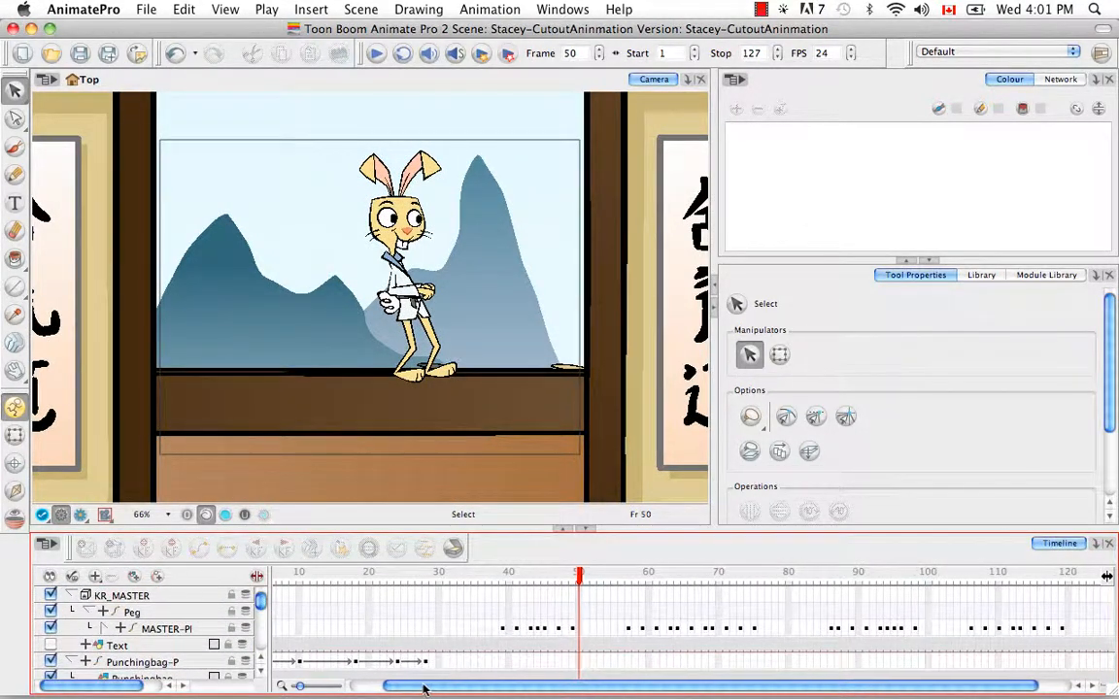
pyautogui.moveTo(424, 688); pyautogui.dragTo(459, 688)
pyautogui.click(1025, 574)
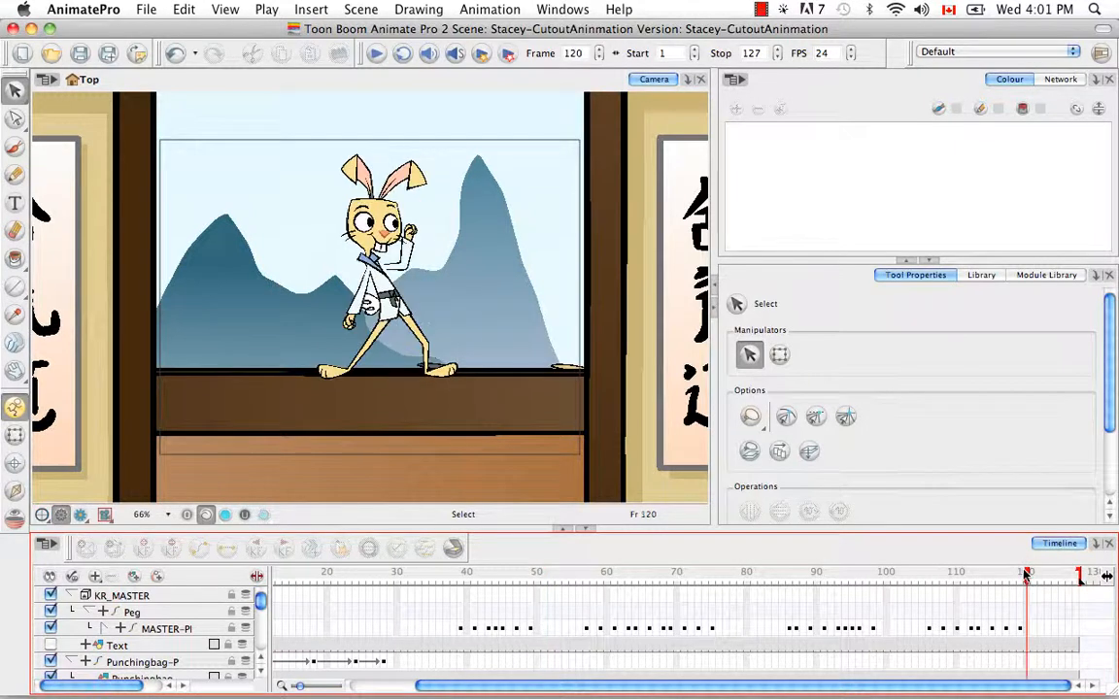
pyautogui.moveTo(1027, 576); pyautogui.dragTo(1019, 575)
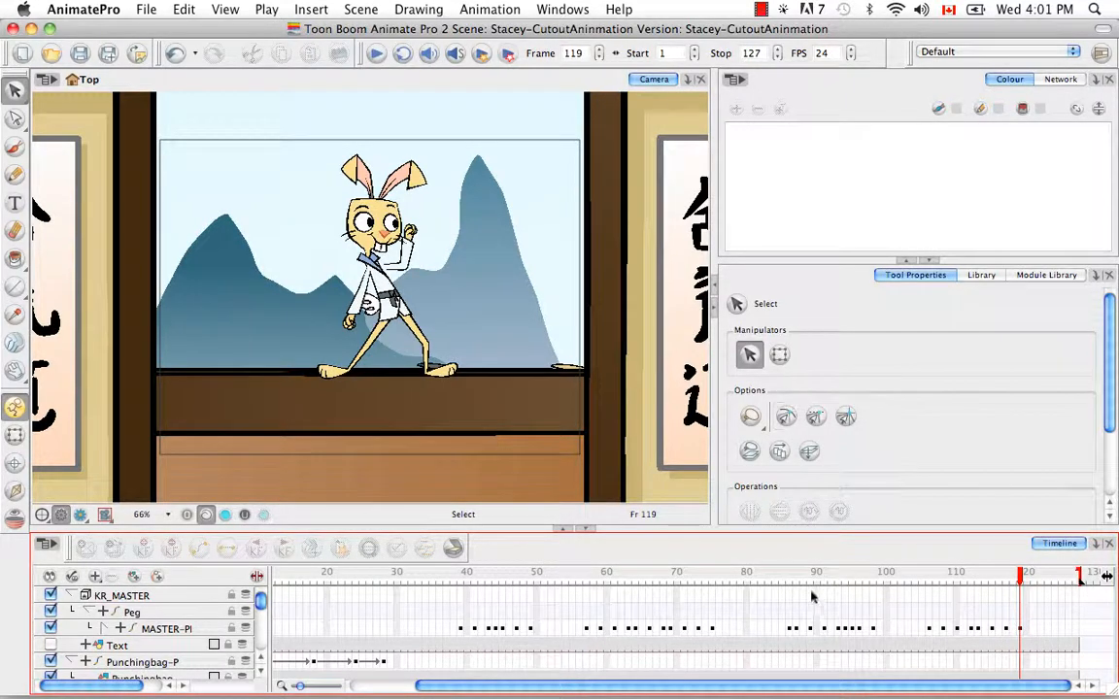
pyautogui.moveTo(830, 580); pyautogui.dragTo(851, 577)
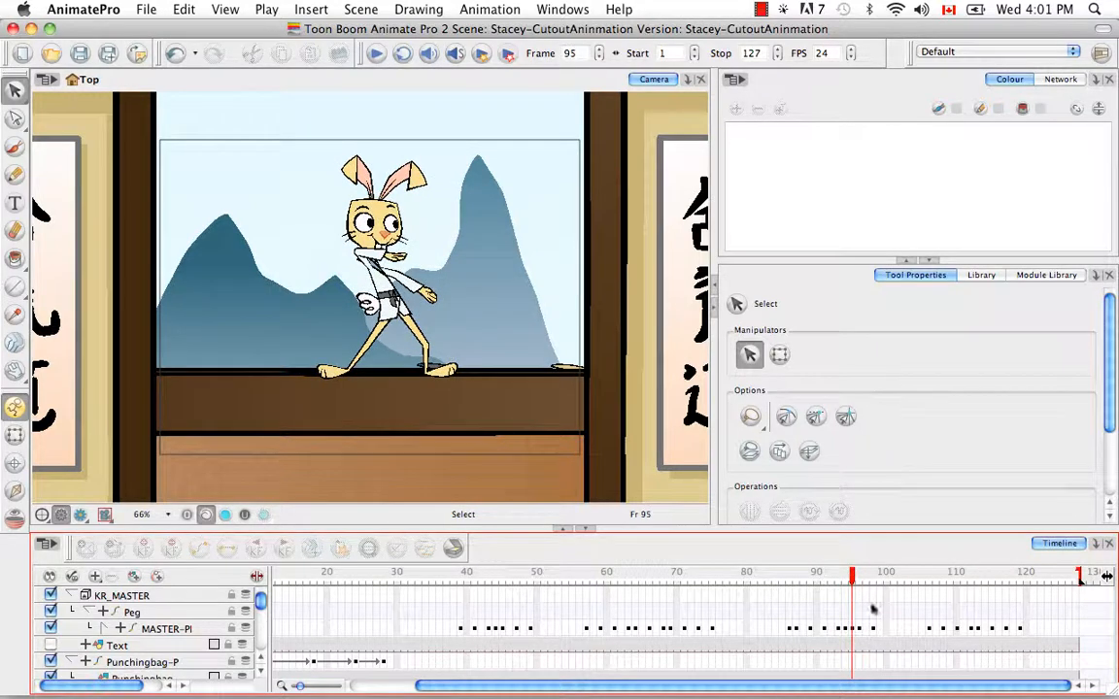
pyautogui.press(',')
pyautogui.press(',')
pyautogui.moveTo(854, 581); pyautogui.dragTo(977, 580)
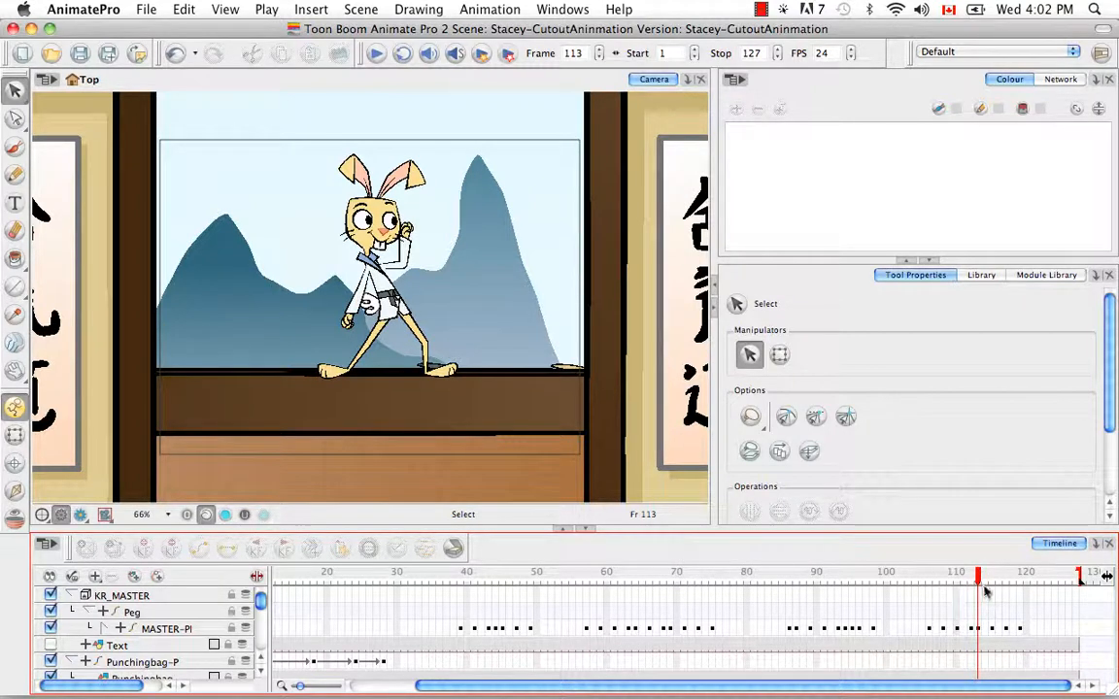
pyautogui.moveTo(981, 581); pyautogui.dragTo(1019, 581)
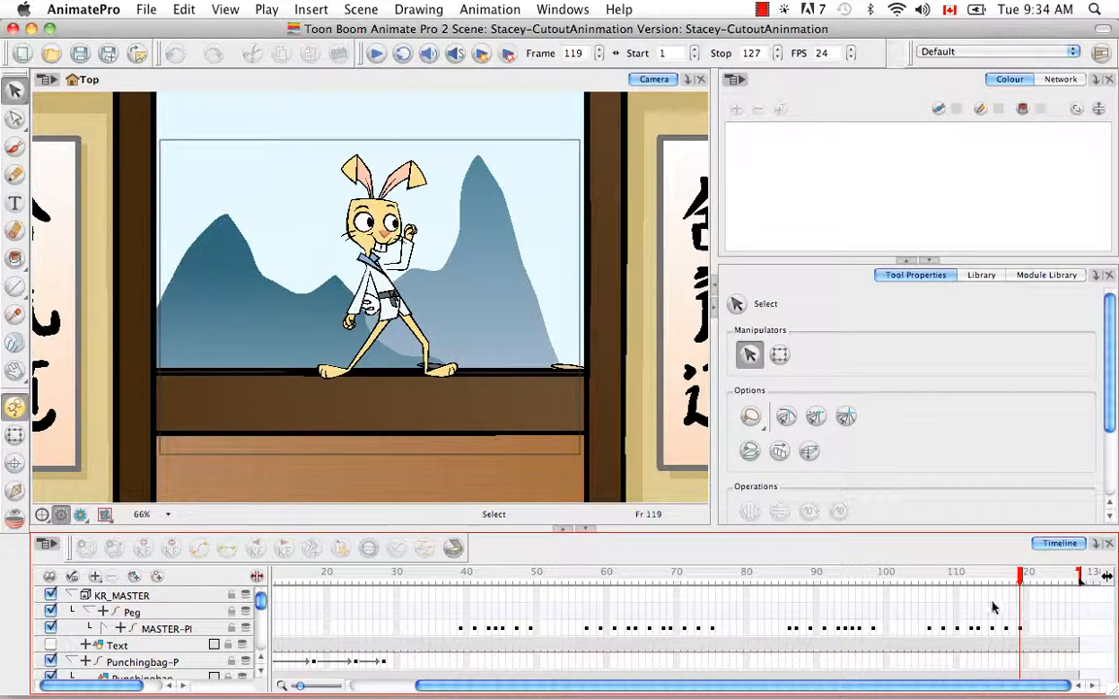
# Select the rabbit's raised forearm with the Transform tool and move the selection up to its parent, KR_01_LOWERARM-PEG
pyautogui.click(15, 436)
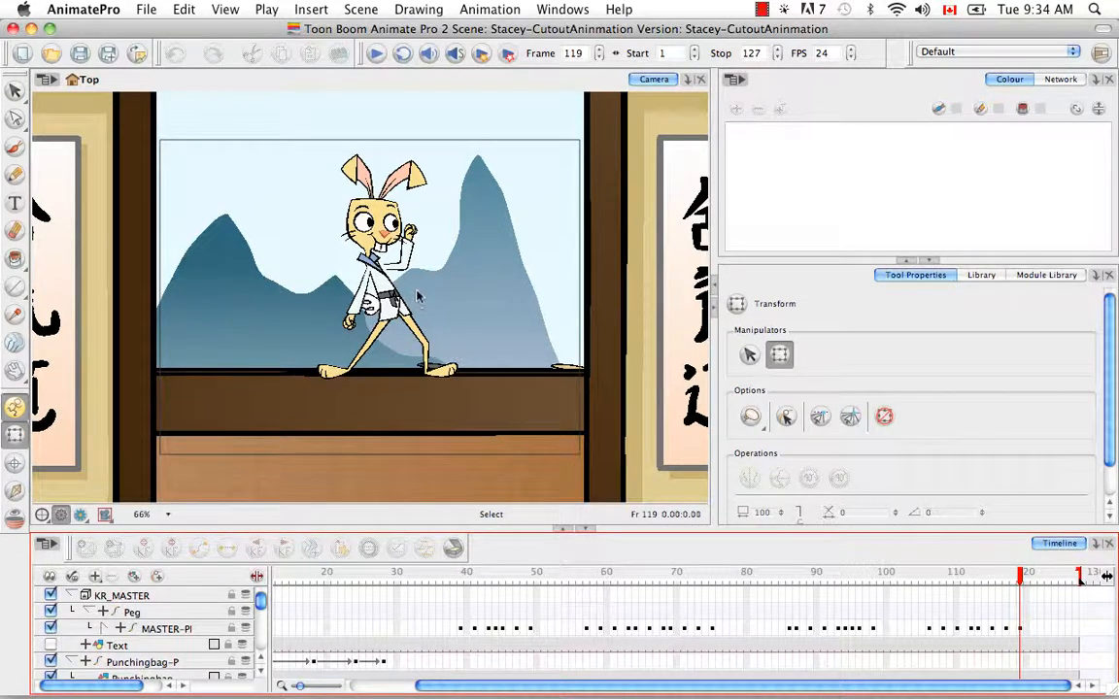
pyautogui.click(408, 253)
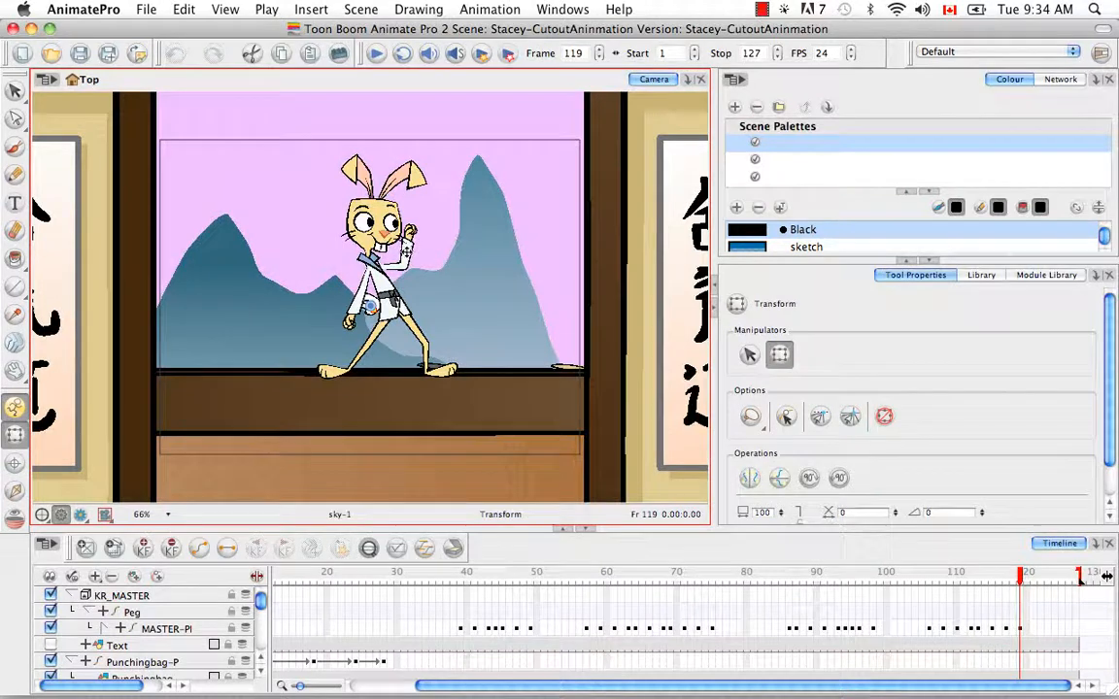
pyautogui.click(408, 253)
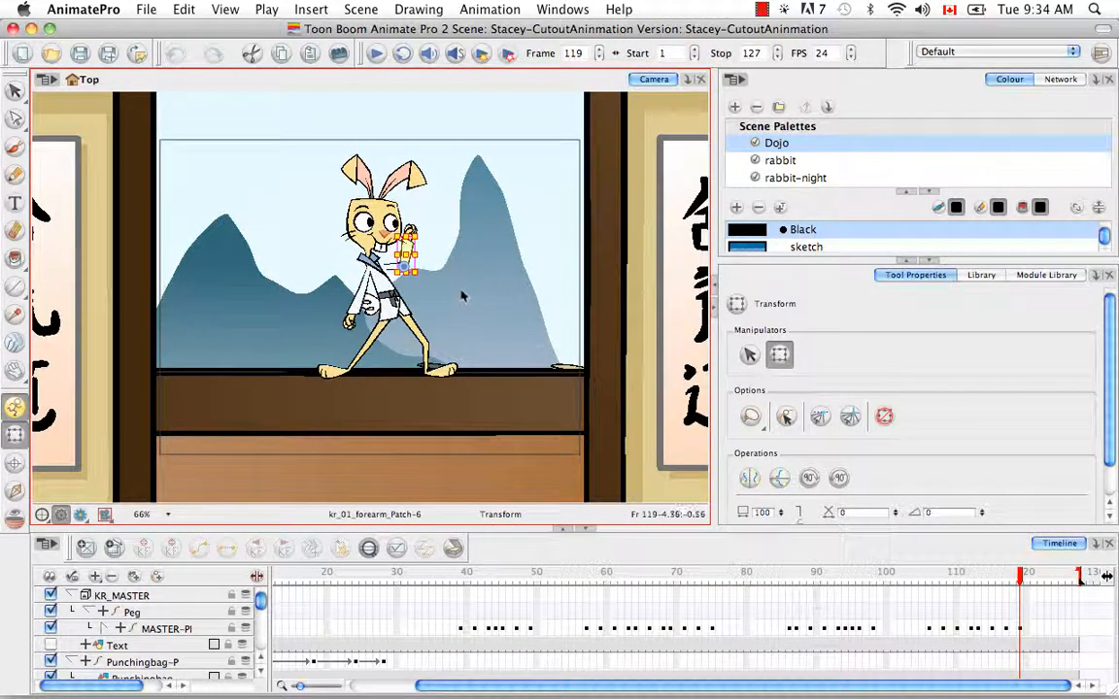
pyautogui.press('b')
pyautogui.press('b')
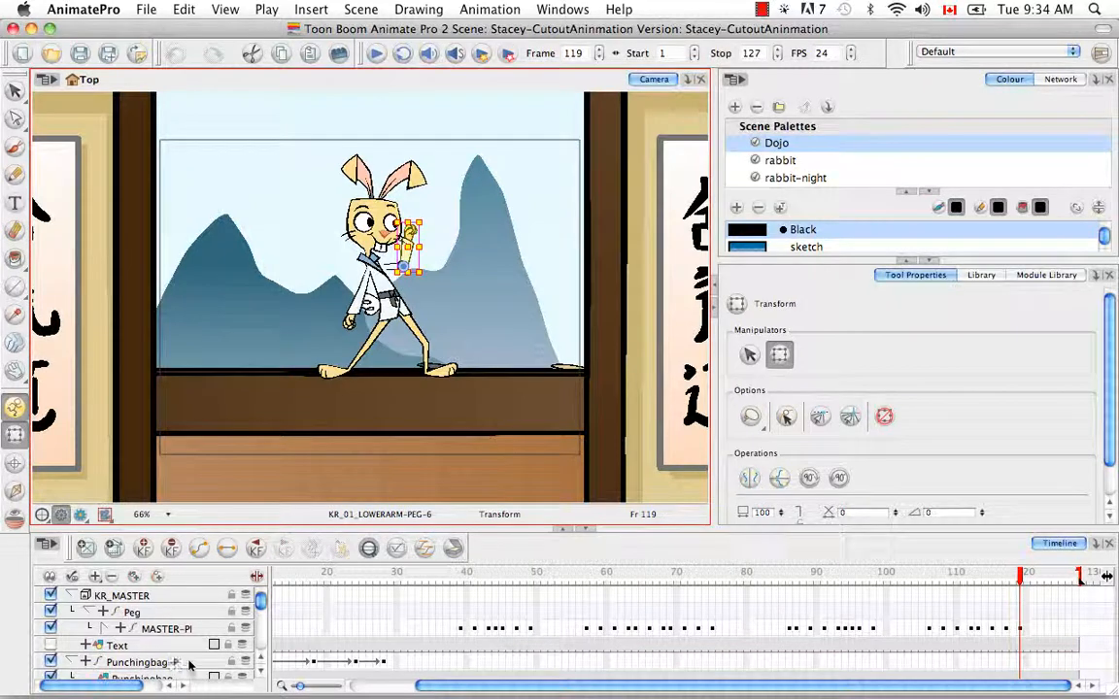
# Locate KR_01_LOWERARM-PEG in the timeline and widen the layer list so its full name and the keyframes near frame 119 show
pyautogui.click(370, 550)
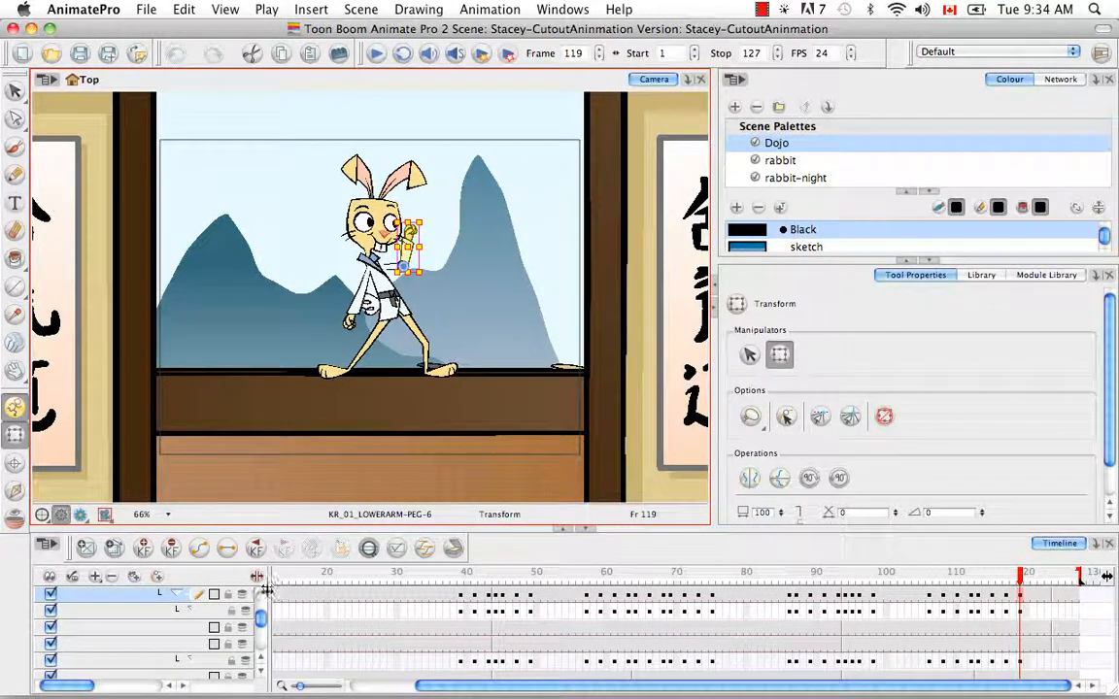
pyautogui.moveTo(265, 580); pyautogui.dragTo(378, 580)
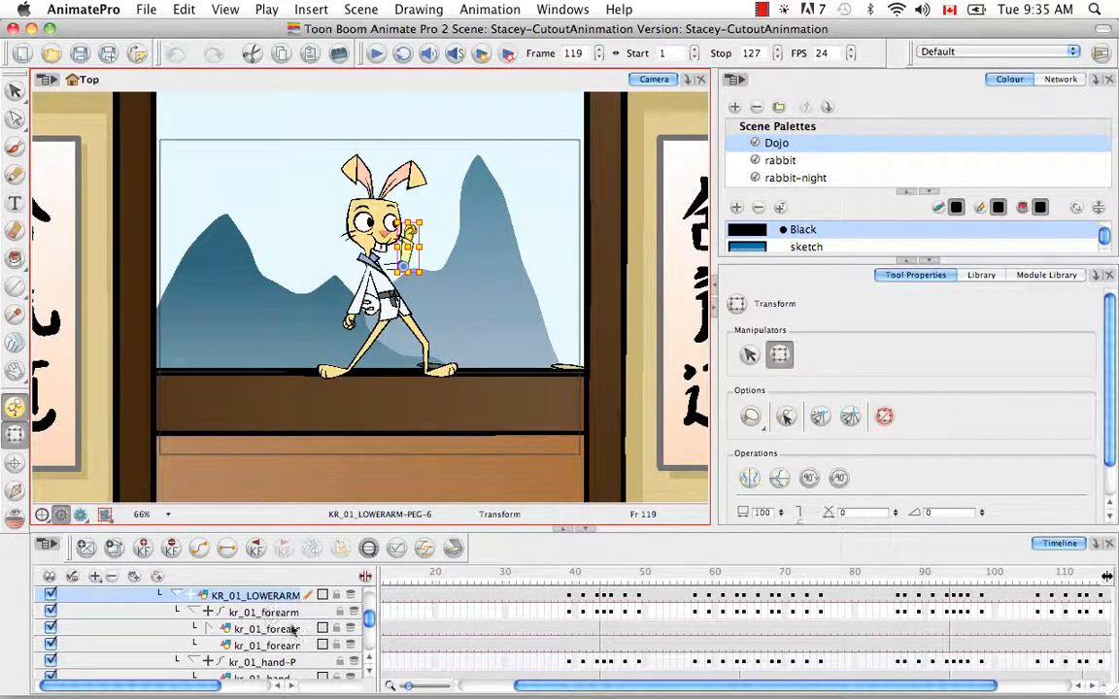
pyautogui.click(369, 663)
pyautogui.click(369, 663)
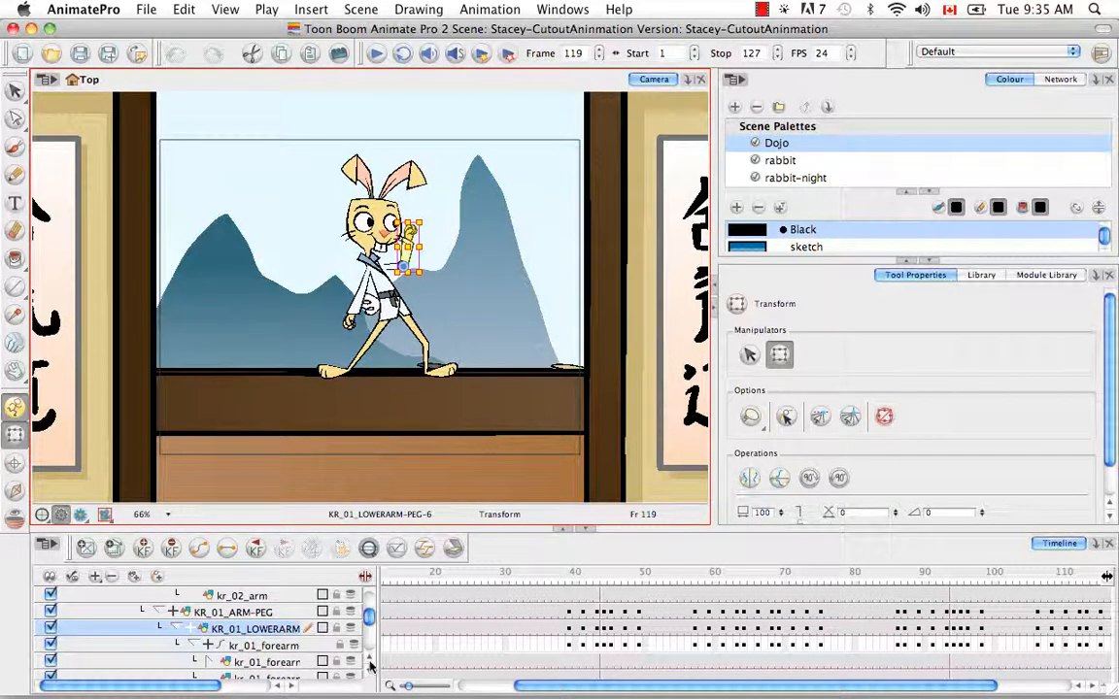
pyautogui.click(369, 663)
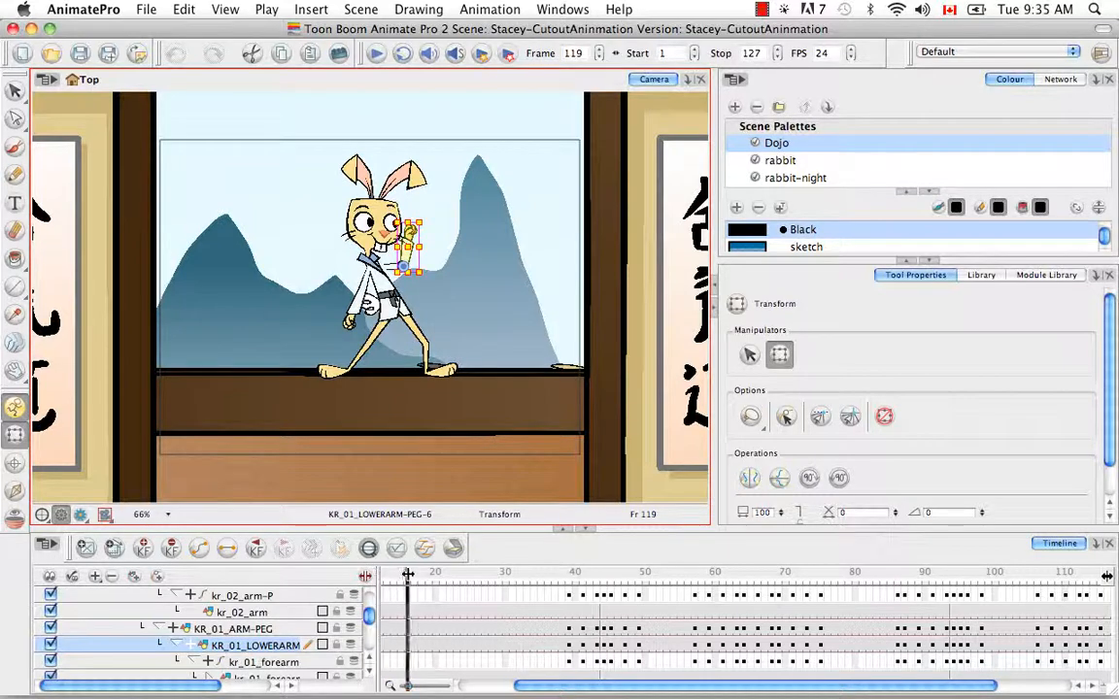
pyautogui.moveTo(366, 576); pyautogui.dragTo(404, 576)
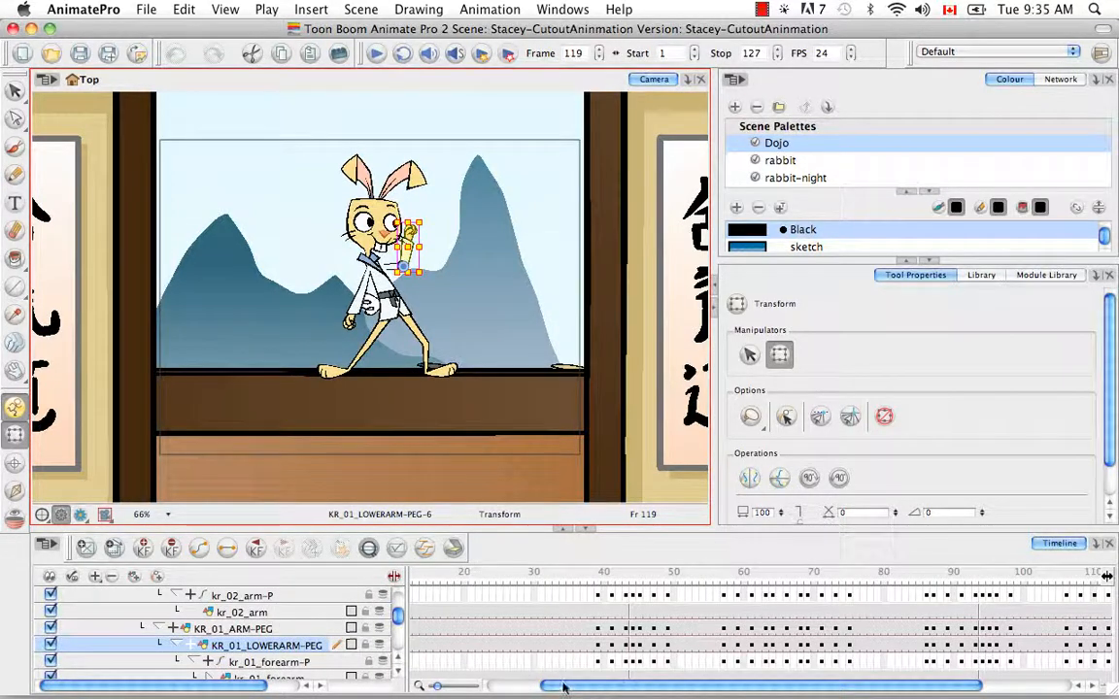
pyautogui.moveTo(568, 686); pyautogui.dragTo(580, 689)
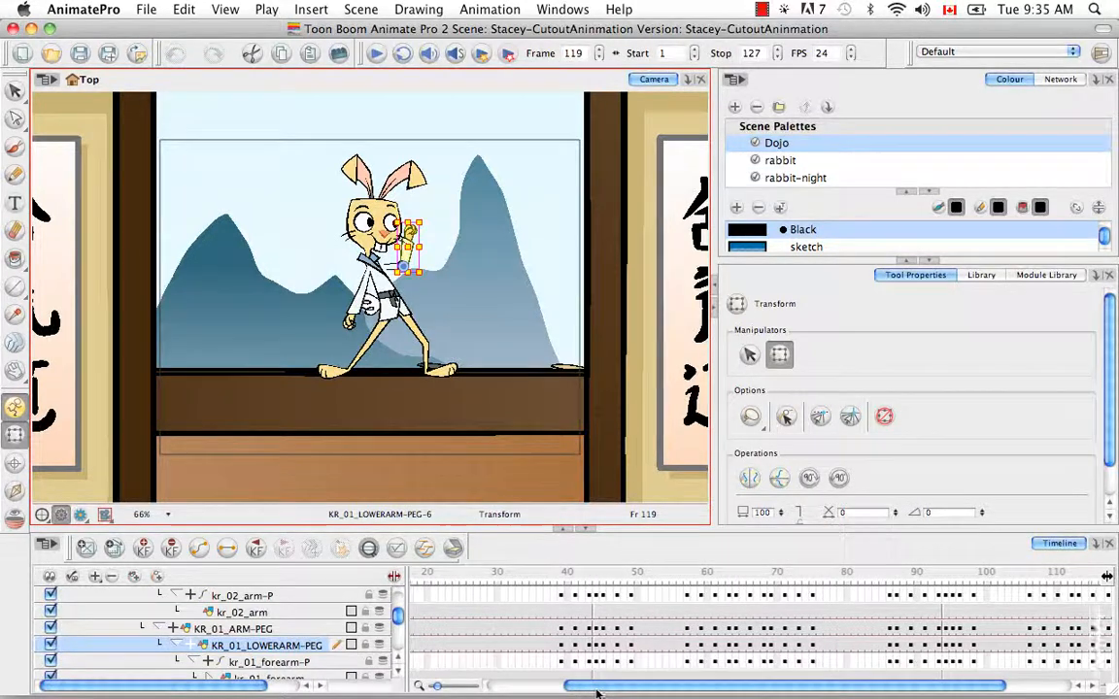
pyautogui.moveTo(581, 691); pyautogui.dragTo(655, 691)
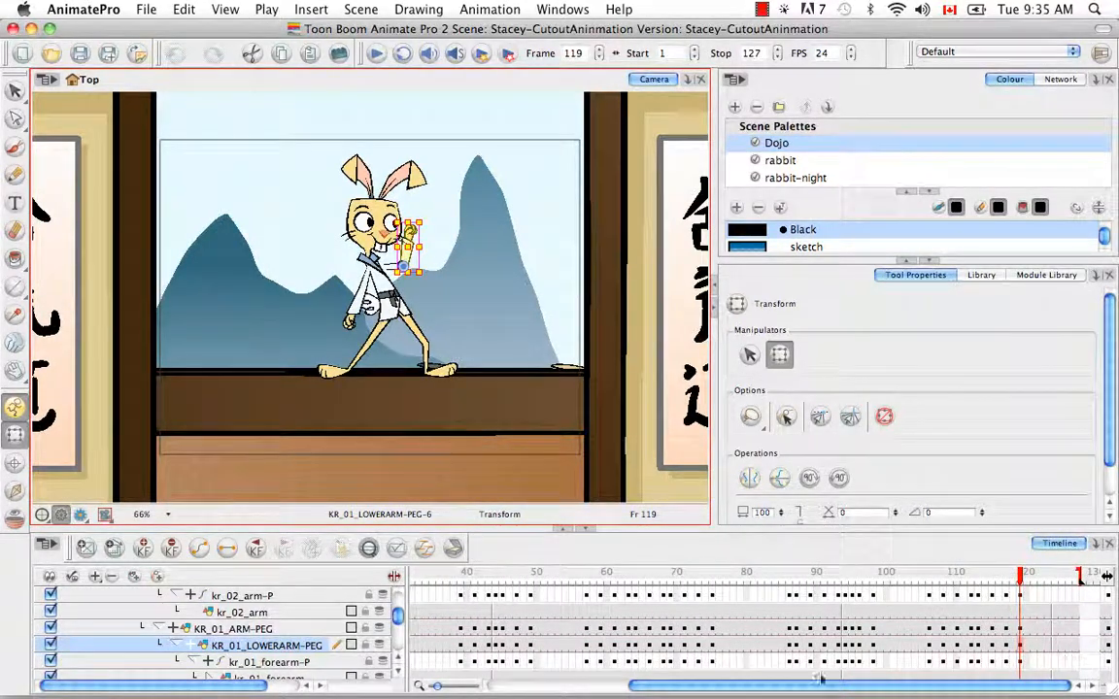
# Add a KR_01_LOWERARM-PEG keyframe at frame 125 with the lower arm rotated down to nearly horizontal, and return to frame 119
pyautogui.moveTo(1021, 580); pyautogui.dragTo(1063, 593)
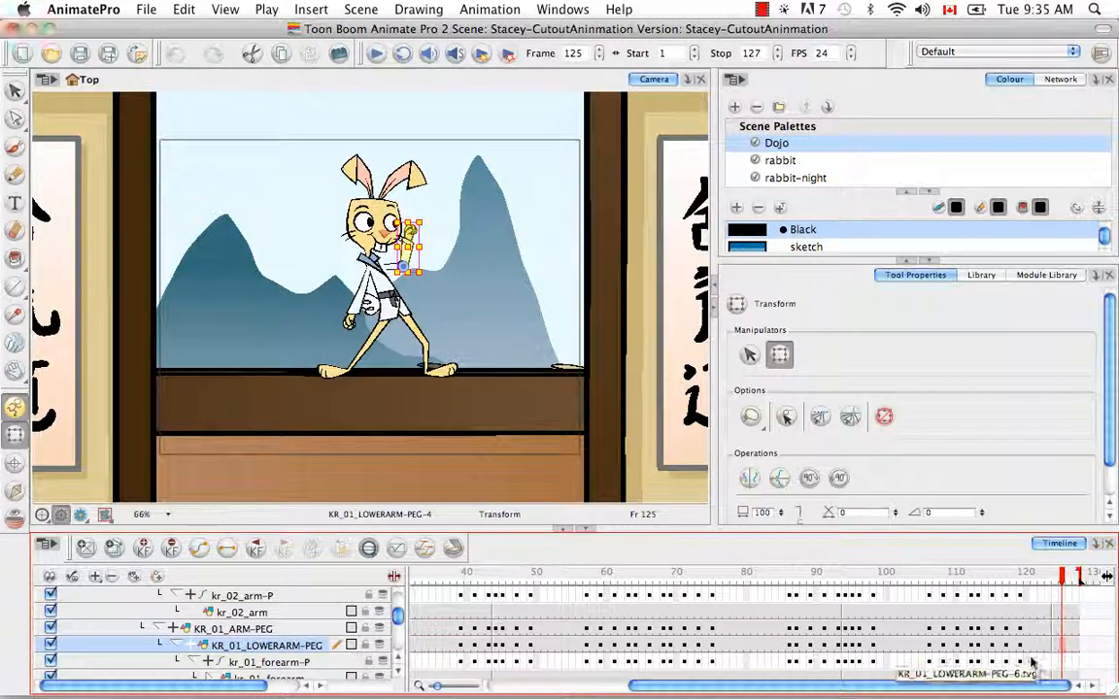
pyautogui.click(141, 549)
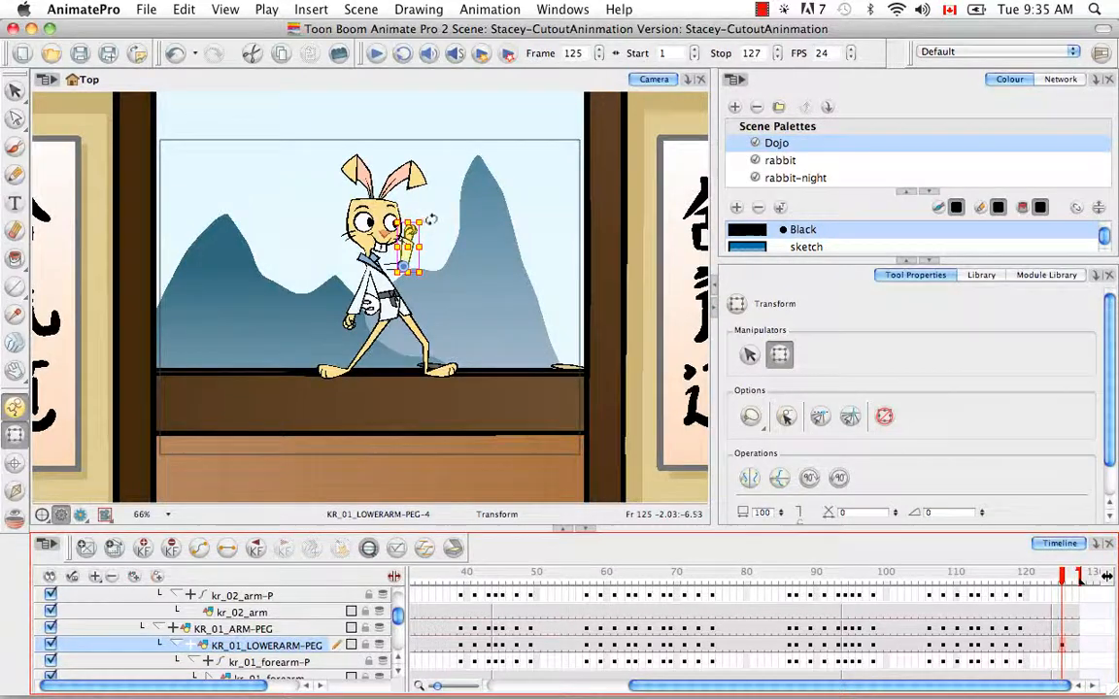
pyautogui.moveTo(430, 219); pyautogui.dragTo(472, 292)
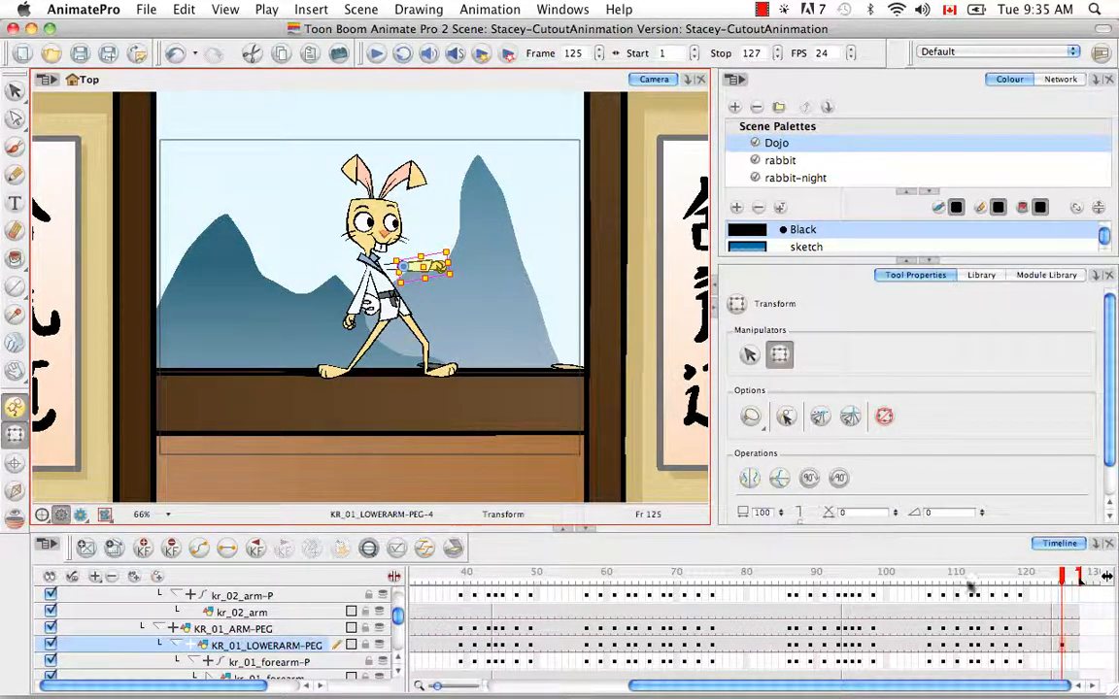
pyautogui.moveTo(1061, 580); pyautogui.dragTo(1019, 582)
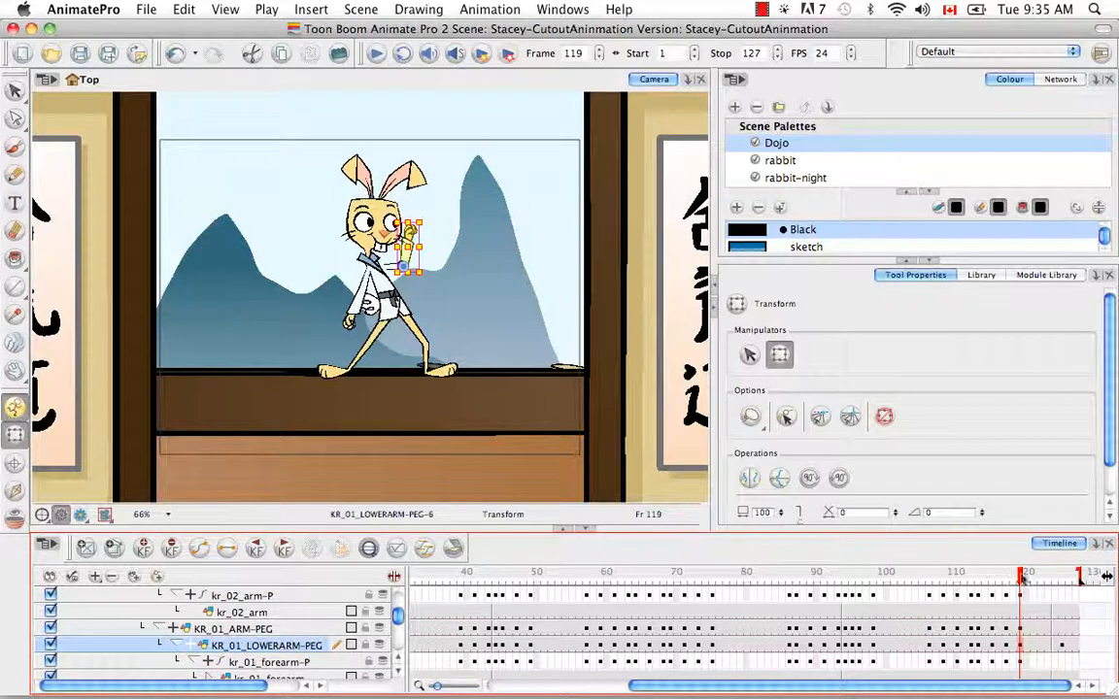
pyautogui.moveTo(1023, 580)
pyautogui.mouseDown()
pyautogui.moveTo(1061, 583)
pyautogui.moveTo(1018, 583)
pyautogui.mouseUp()
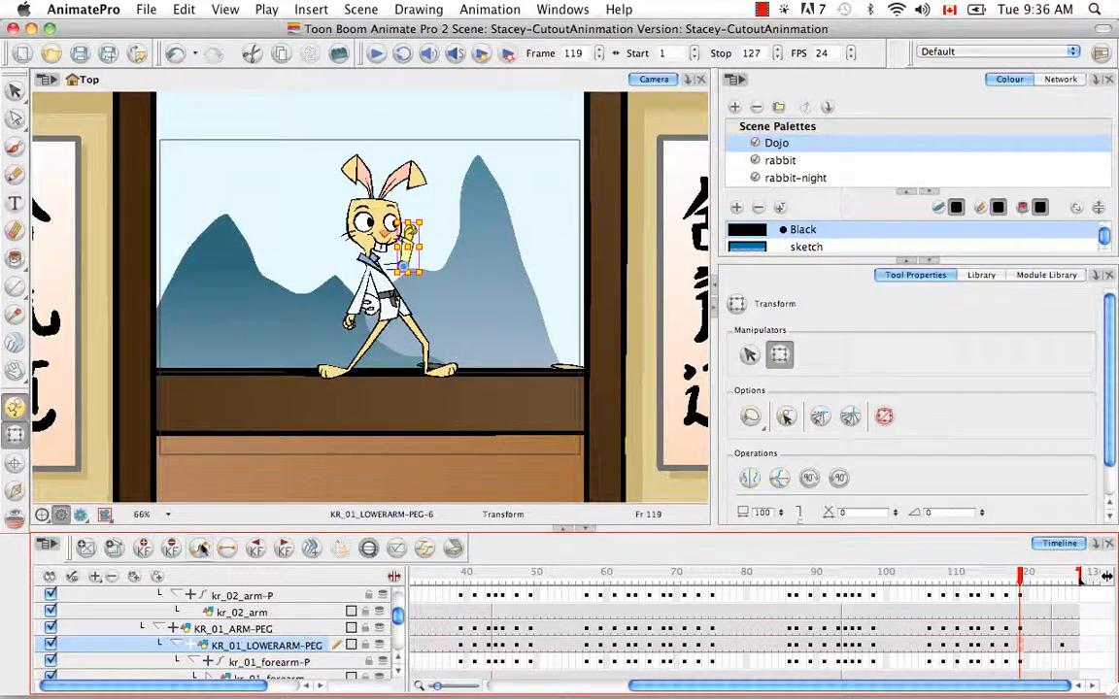
# Turn KR_01_LOWERARM-PEG's keyframe at frame 119 into a motion keyframe that interpolates to frame 125
pyautogui.click(197, 550)
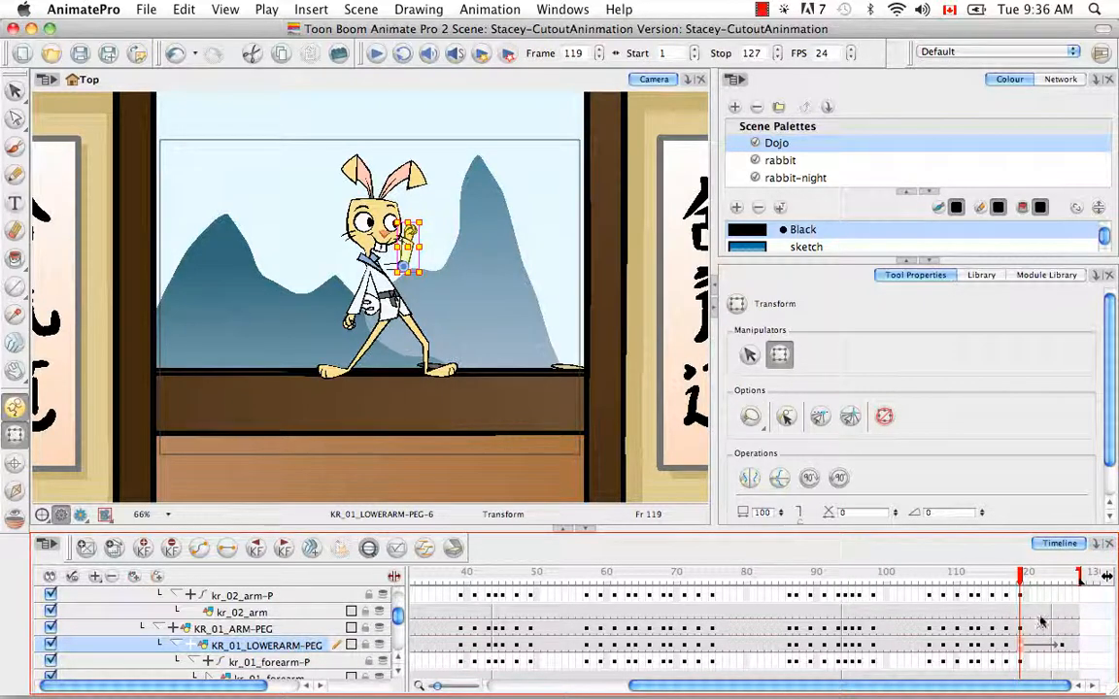
pyautogui.moveTo(1019, 576)
pyautogui.mouseDown()
pyautogui.moveTo(1063, 591)
pyautogui.moveTo(1022, 594)
pyautogui.mouseUp()
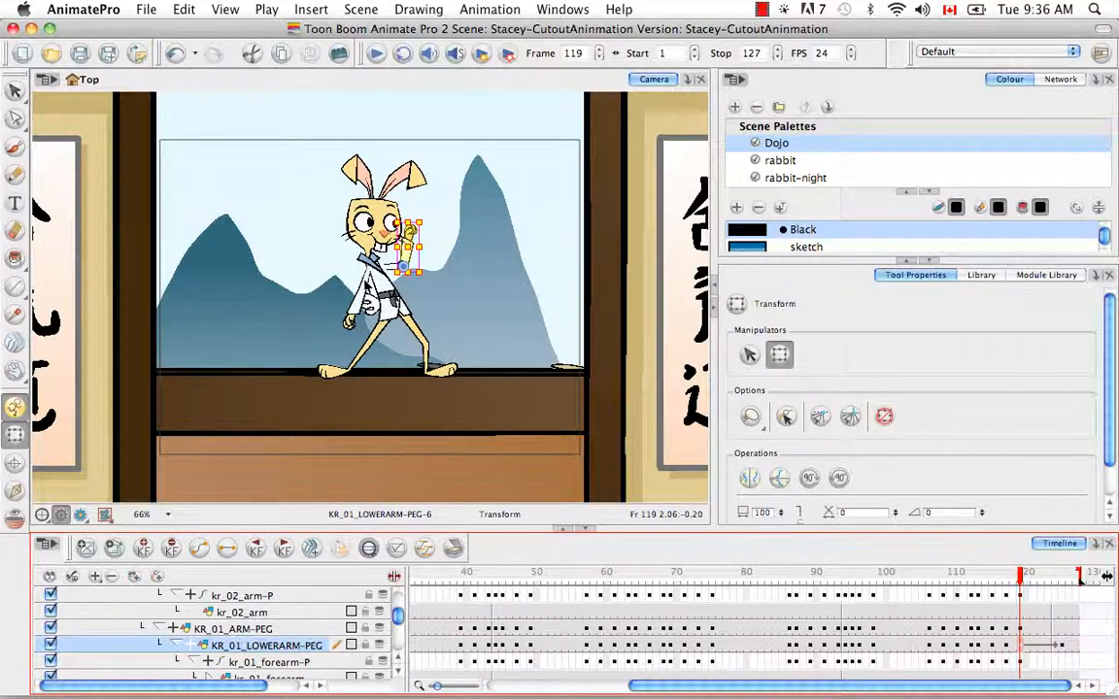
# Select the rabbit's lowered arm, move the selection up to its parent KR_02_ARM-PEG, and locate that peg in the timeline
pyautogui.click(331, 259)
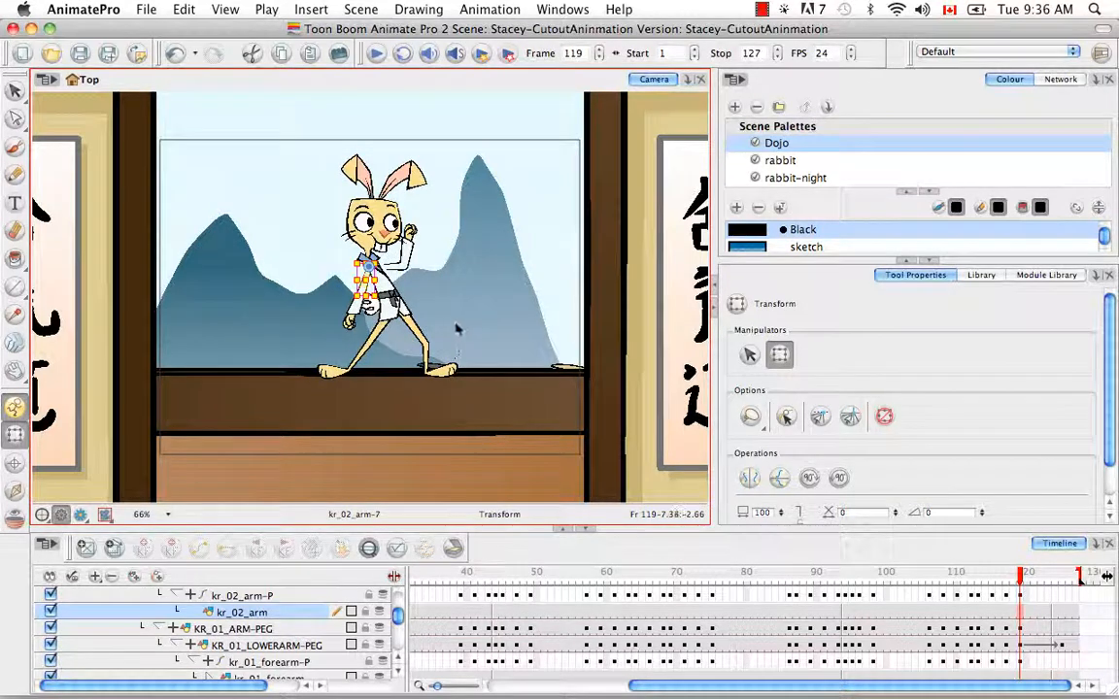
pyautogui.press('b')
pyautogui.press('b')
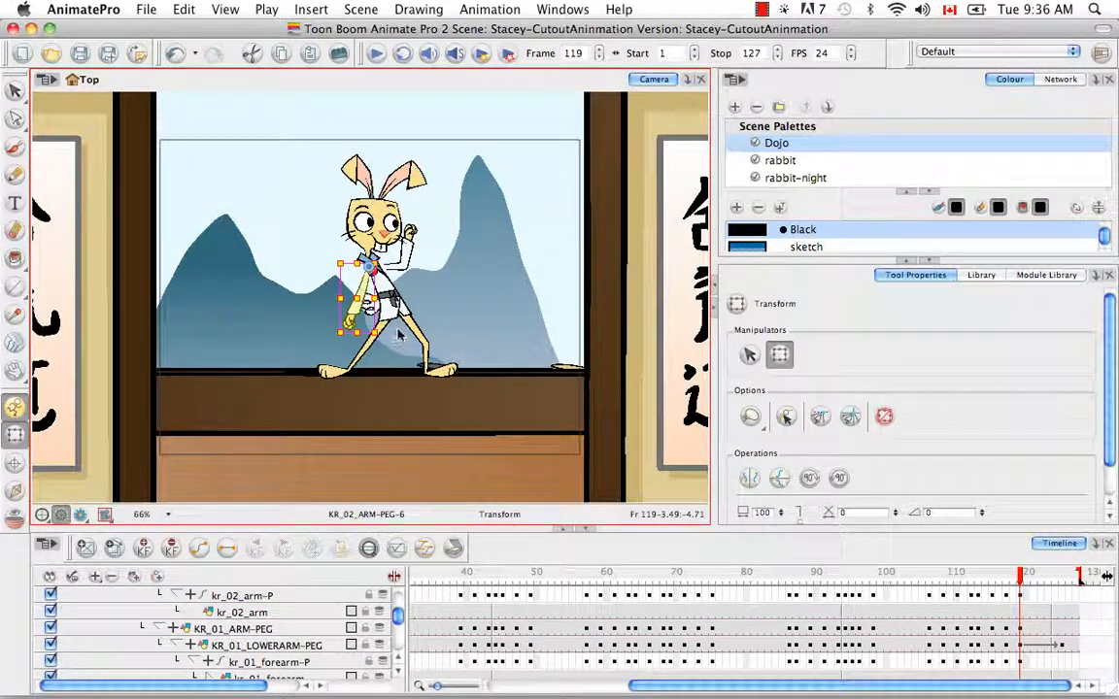
pyautogui.click(369, 549)
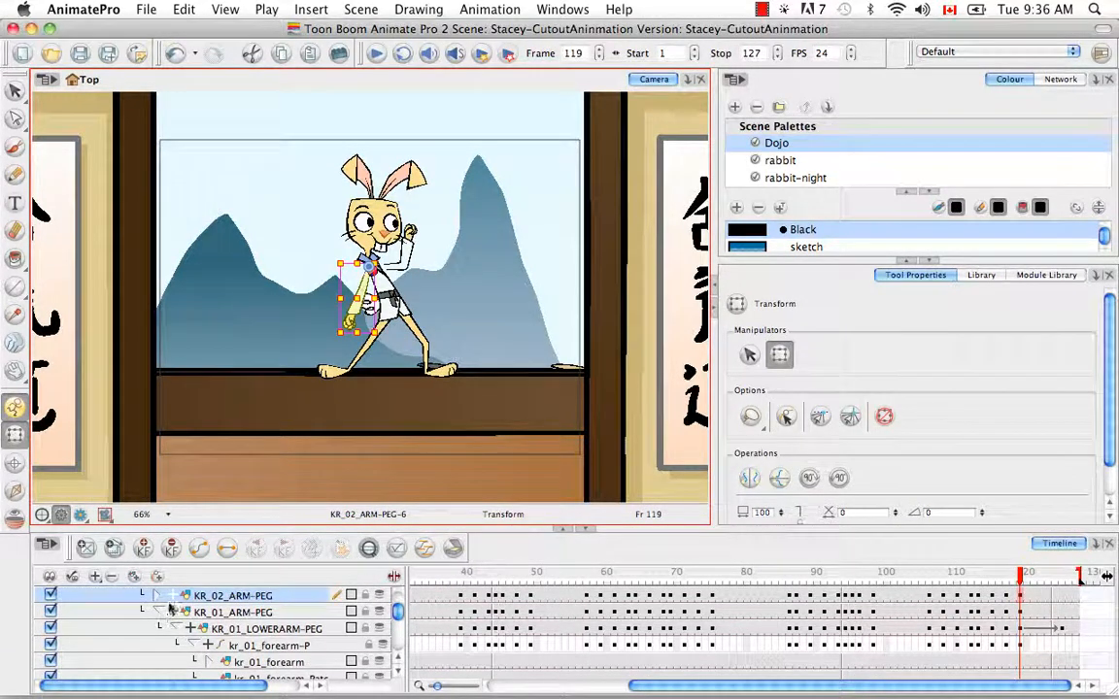
# At frame 125, rotate KR_02_ARM-PEG up until the arm points nearly horizontally behind the rabbit
pyautogui.click(1031, 576)
pyautogui.moveTo(1035, 577); pyautogui.dragTo(1060, 577)
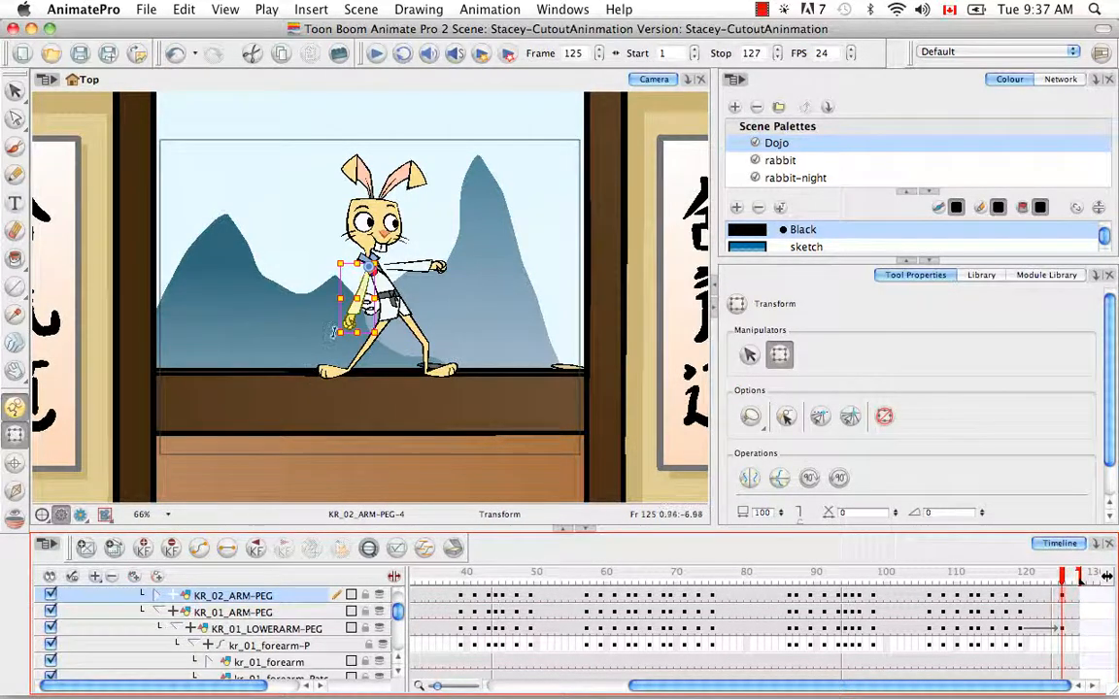
pyautogui.moveTo(299, 306); pyautogui.dragTo(262, 255)
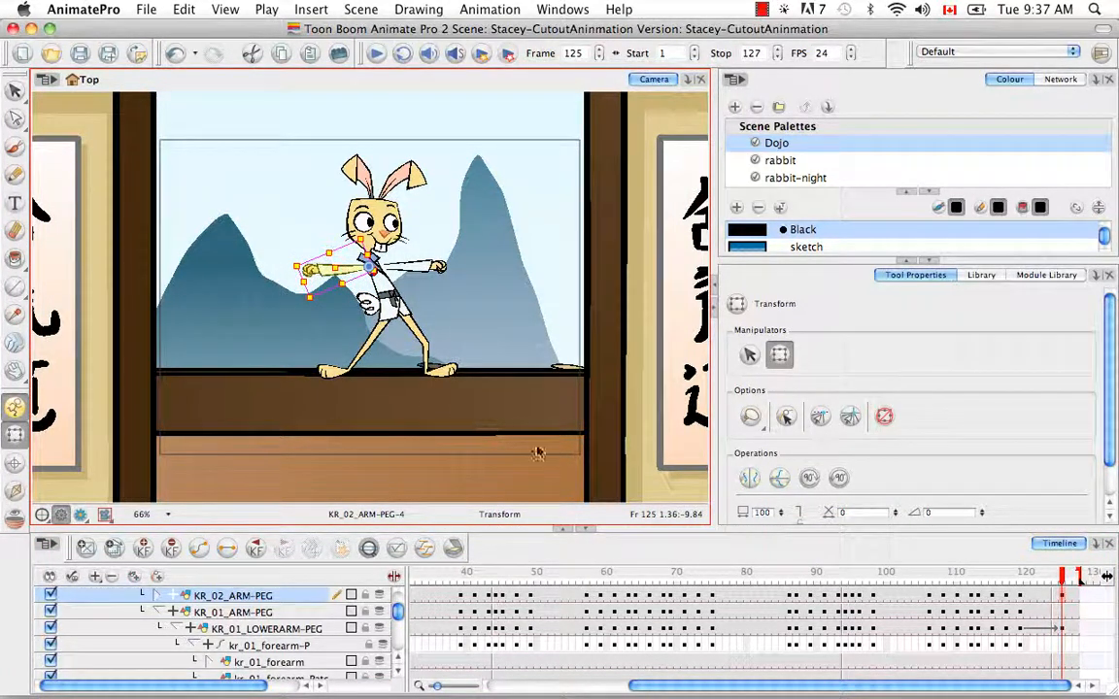
# Return to frame 119 and turn KR_02_ARM-PEG's keyframe there into a motion keyframe
pyautogui.click(1022, 599)
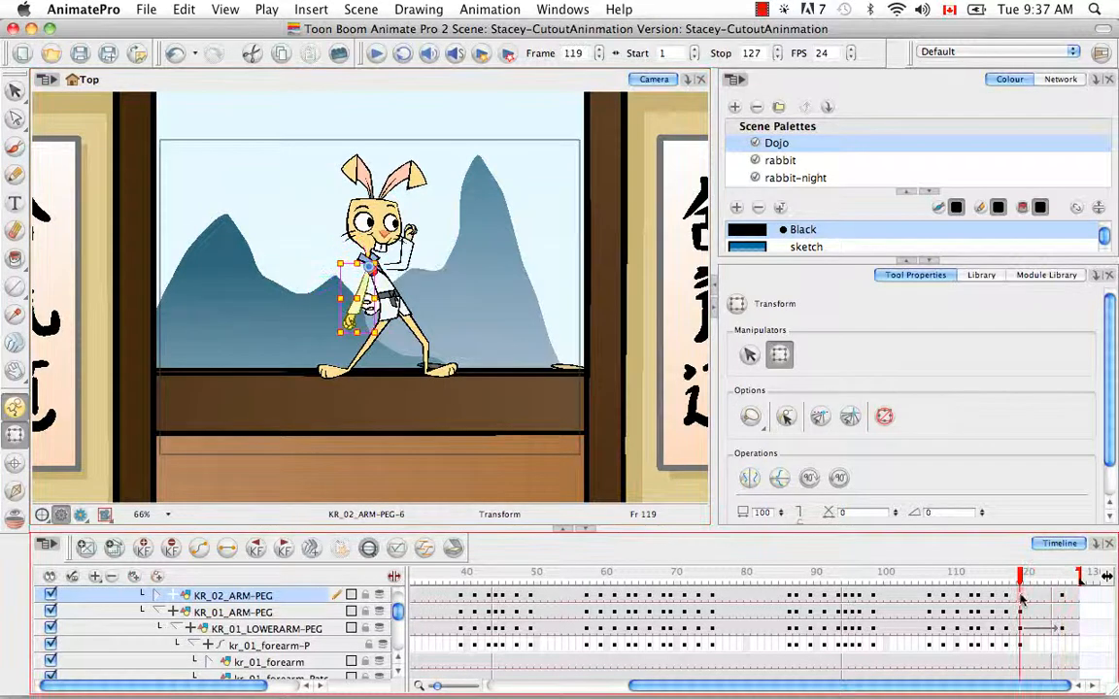
pyautogui.click(198, 550)
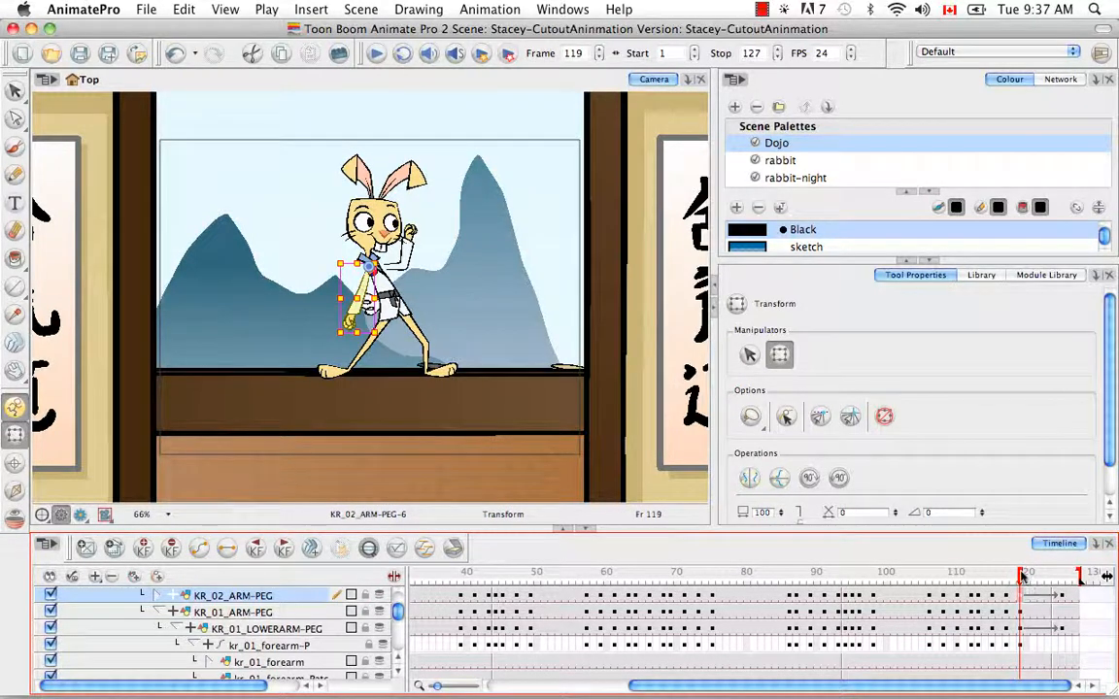
pyautogui.moveTo(1030, 581)
pyautogui.mouseDown()
pyautogui.moveTo(1062, 579)
pyautogui.moveTo(1020, 577)
pyautogui.mouseUp()
# Set the playback start to frame 119 and play the new arm movement several times through frame 127
pyautogui.moveTo(772, 691); pyautogui.dragTo(445, 661)
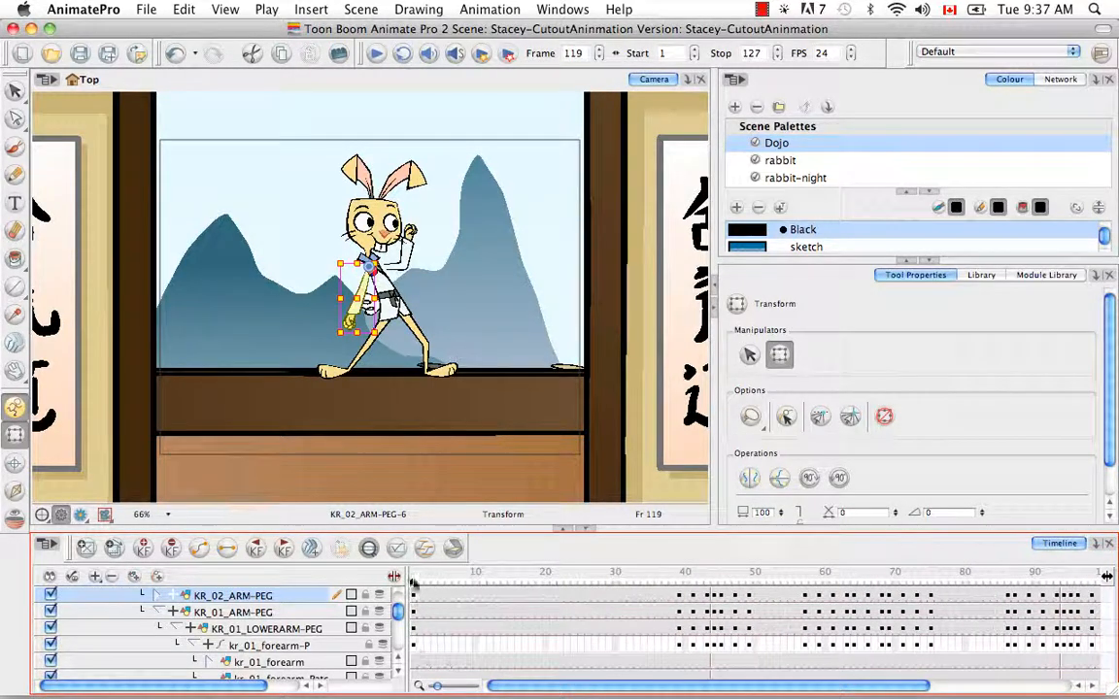
pyautogui.moveTo(412, 587)
pyautogui.mouseDown()
pyautogui.moveTo(1063, 583)
pyautogui.moveTo(1107, 604)
pyautogui.moveTo(1016, 587)
pyautogui.mouseUp()
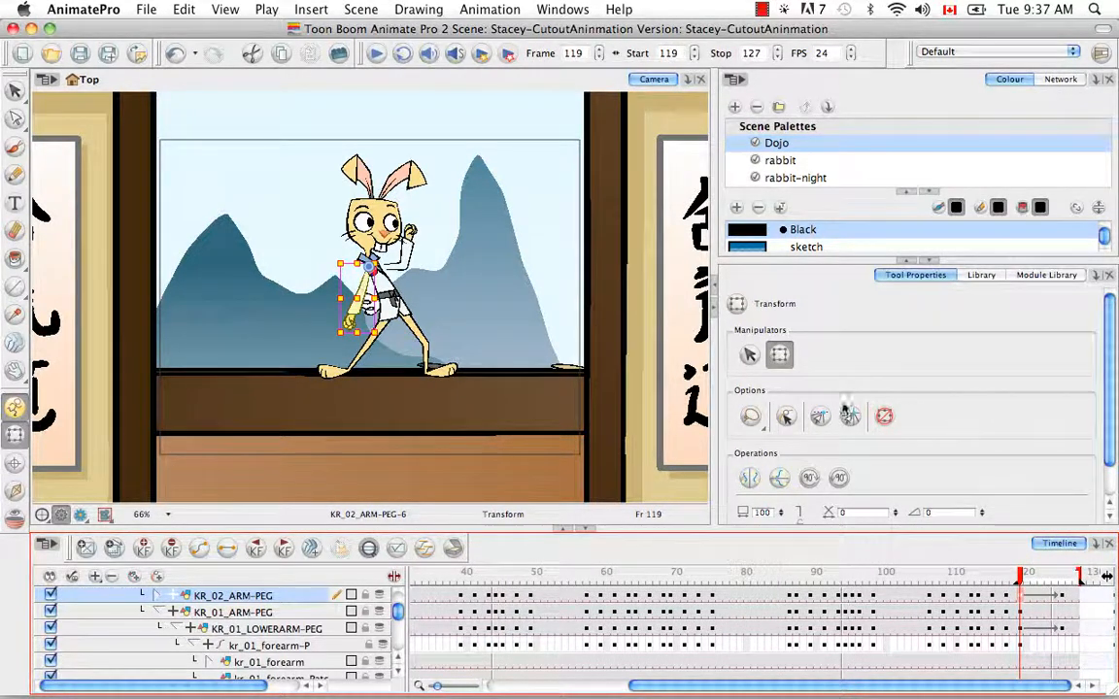
pyautogui.click(374, 53)
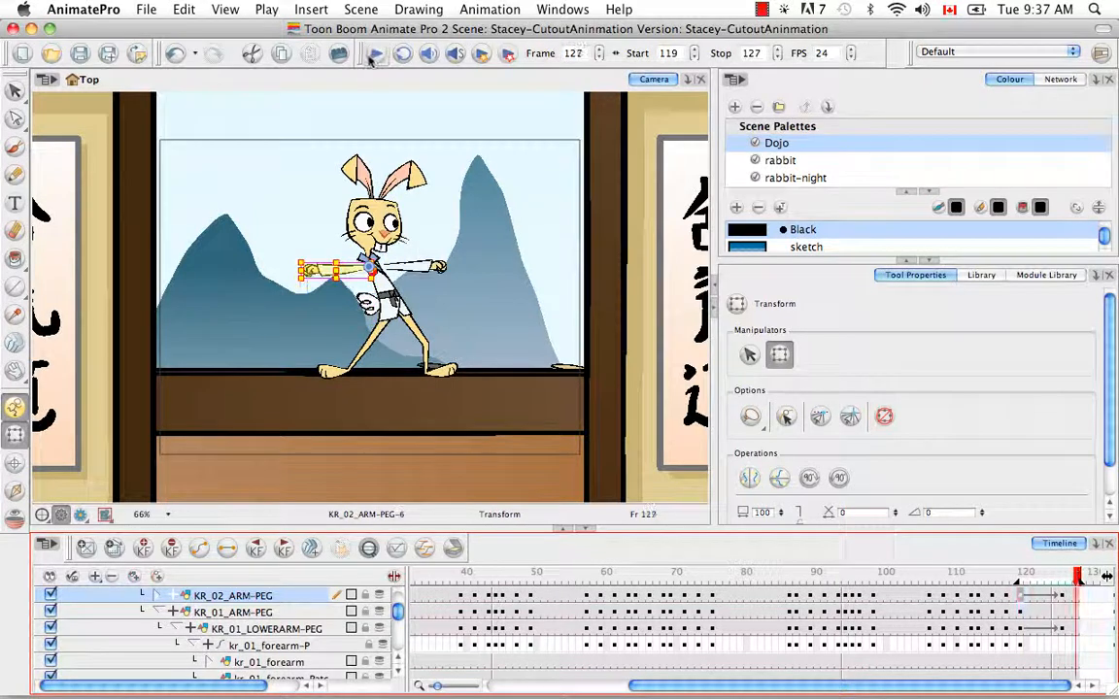
pyautogui.click(374, 53)
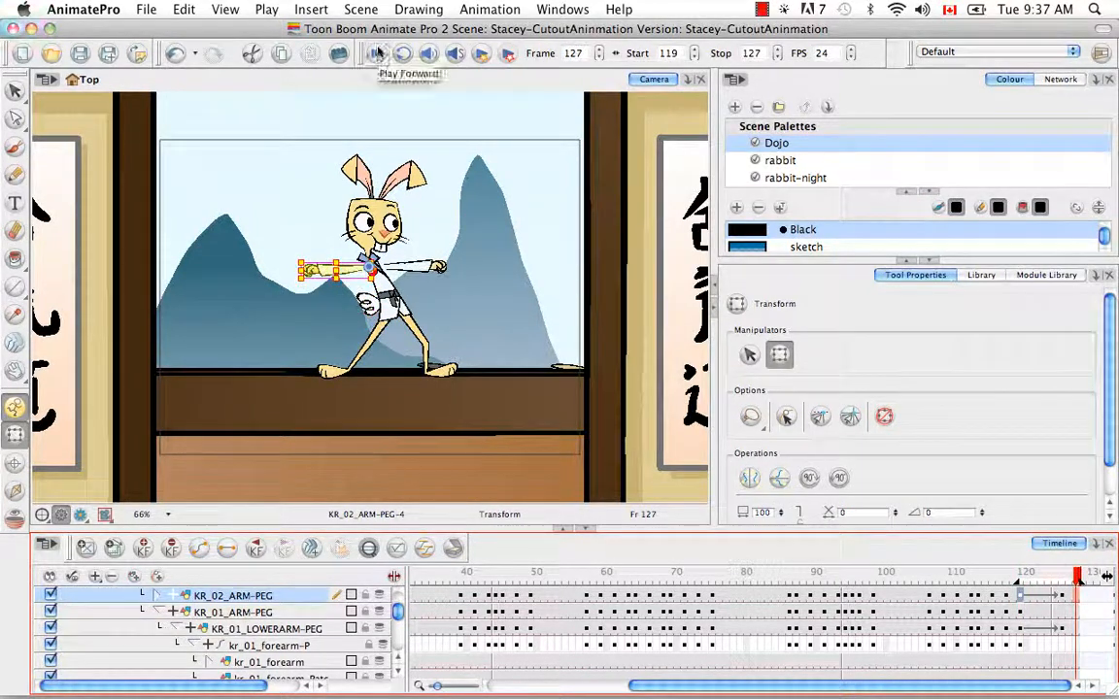
pyautogui.click(375, 54)
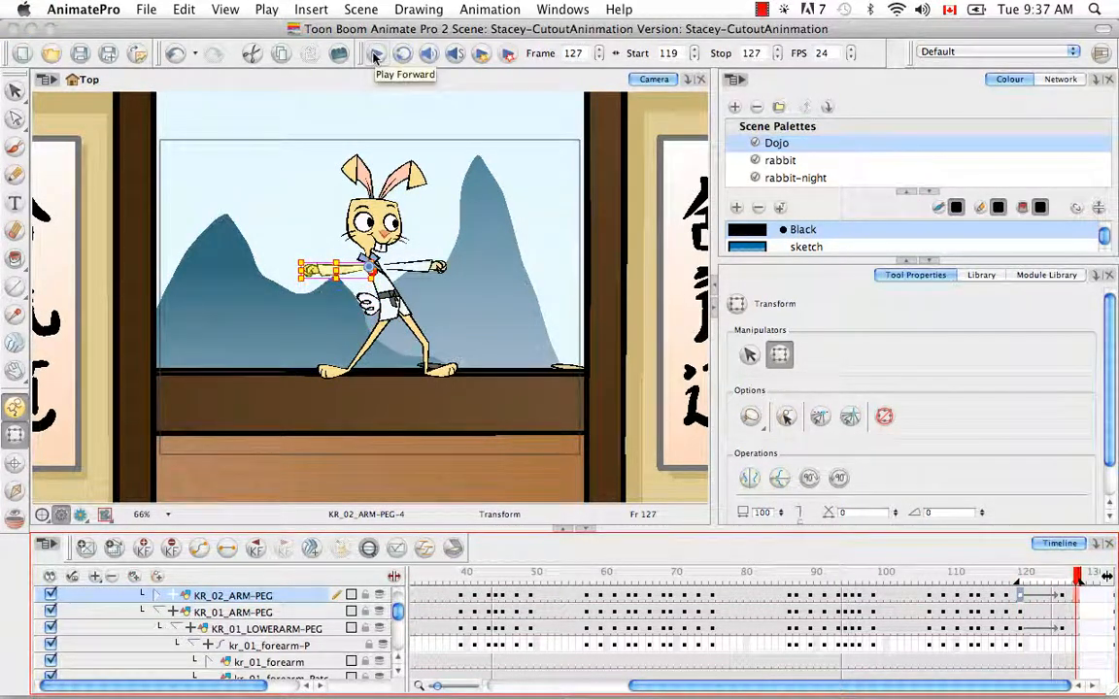
pyautogui.click(374, 54)
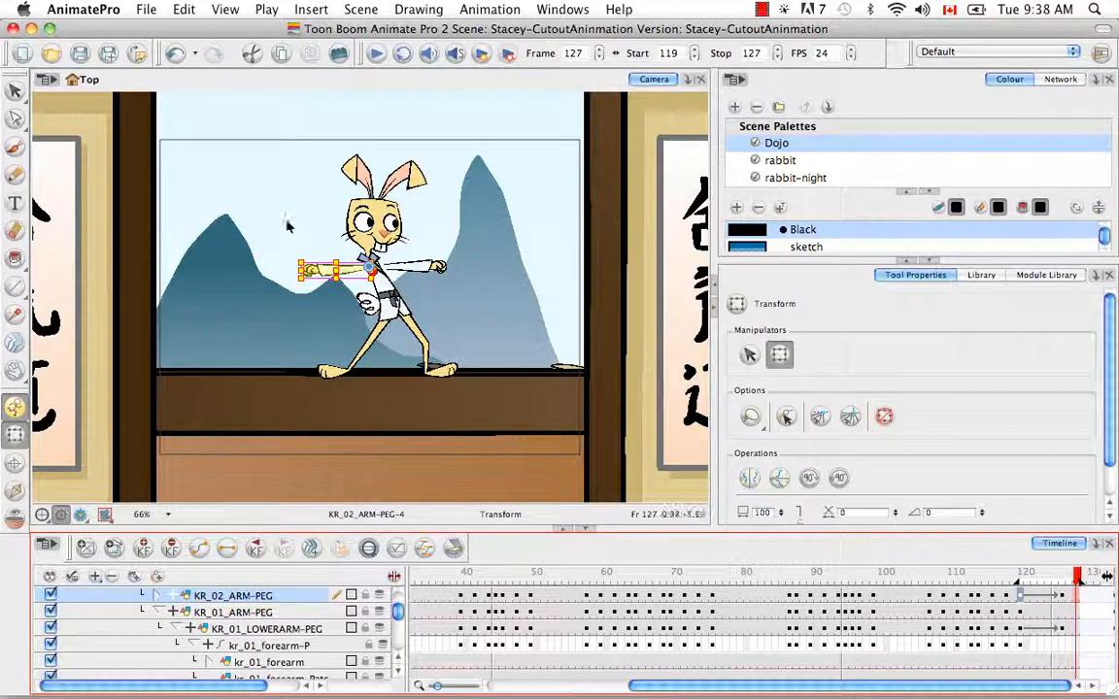
pyautogui.click(374, 53)
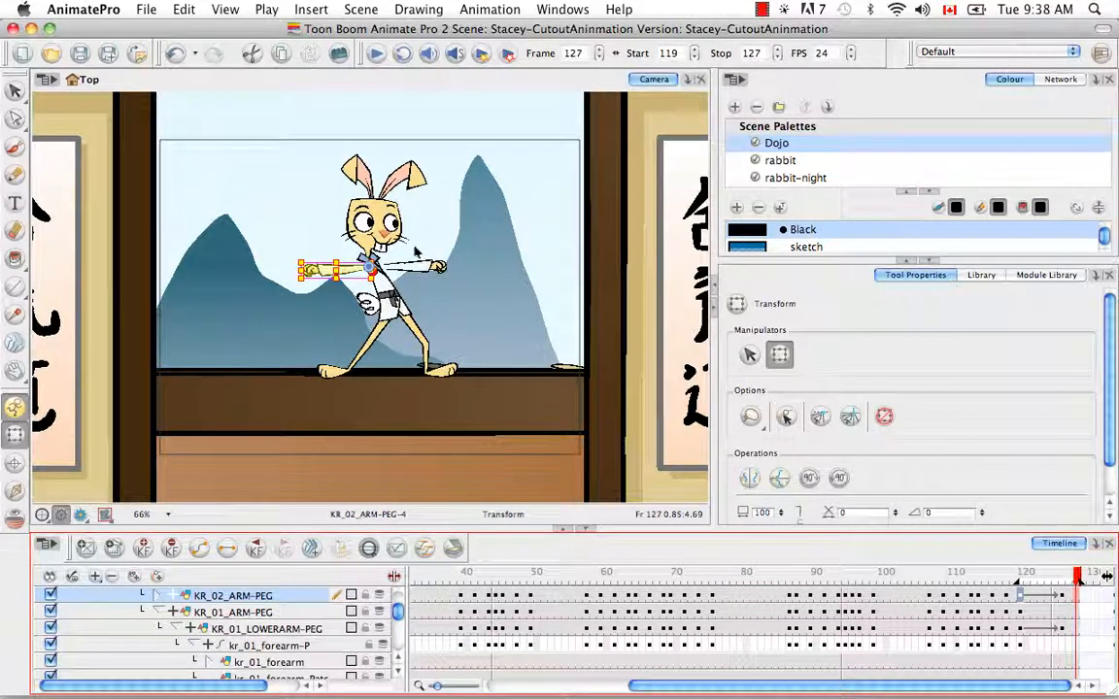
# Return to frame 119, expand KR_02_ARM-PEG's functions, and open its Rotation: Angle_z curve in the Bezier Editor, clear of the rabbit
pyautogui.click(1072, 589)
pyautogui.moveTo(1072, 588); pyautogui.dragTo(1020, 580)
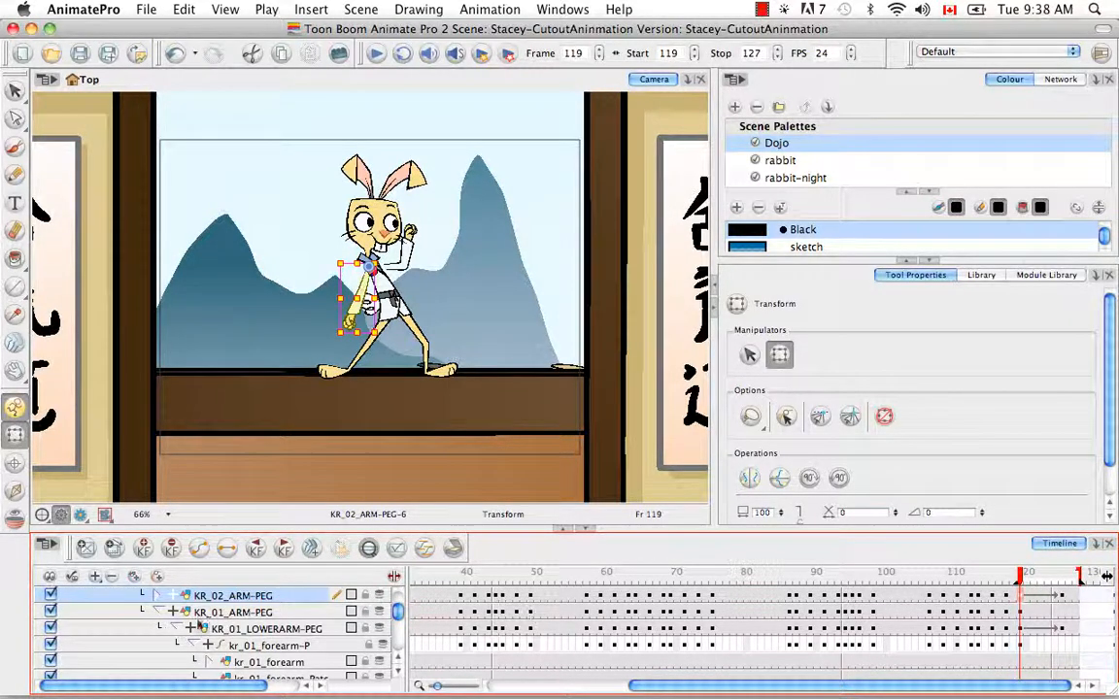
pyautogui.click(155, 598)
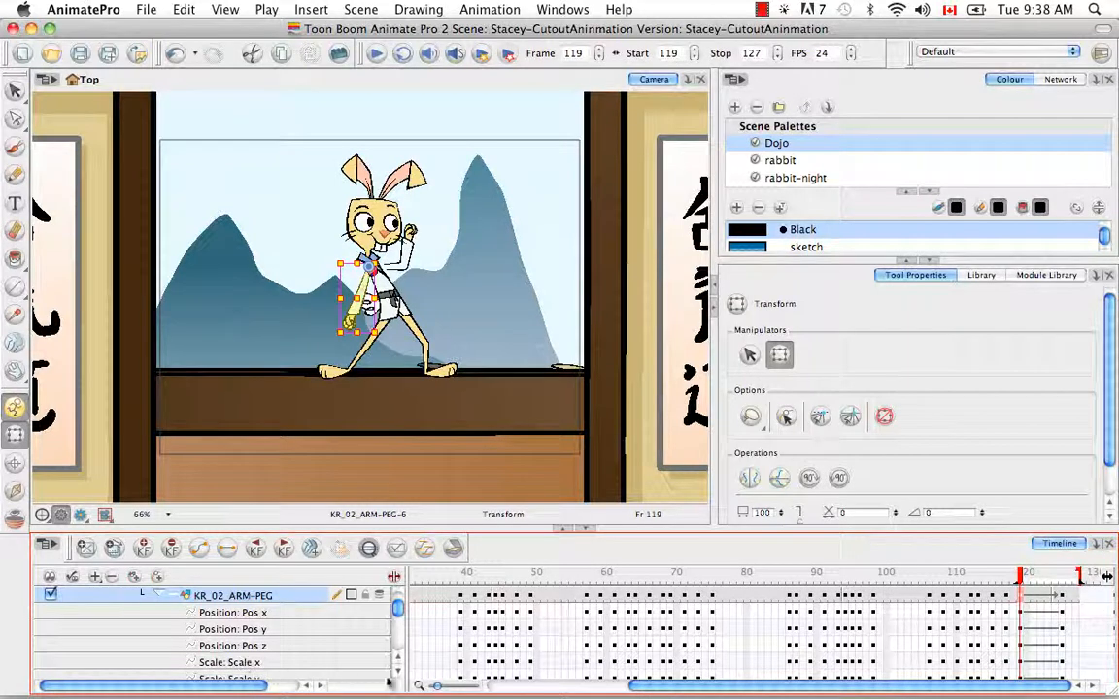
pyautogui.scroll(-3, 360, 612)
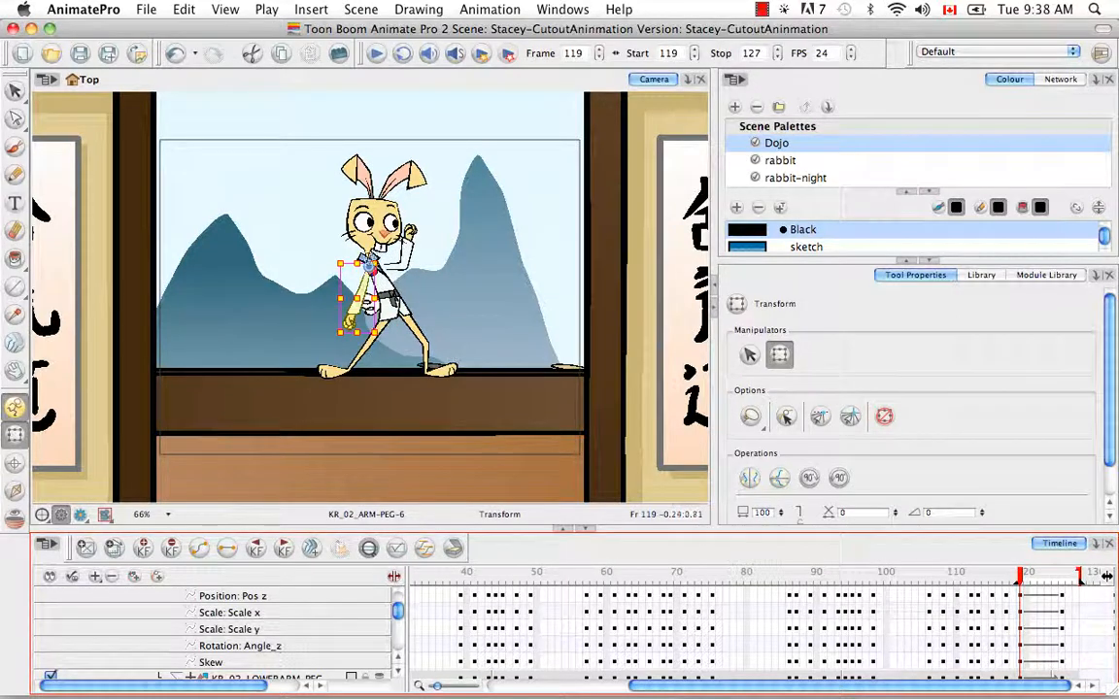
pyautogui.click(312, 646)
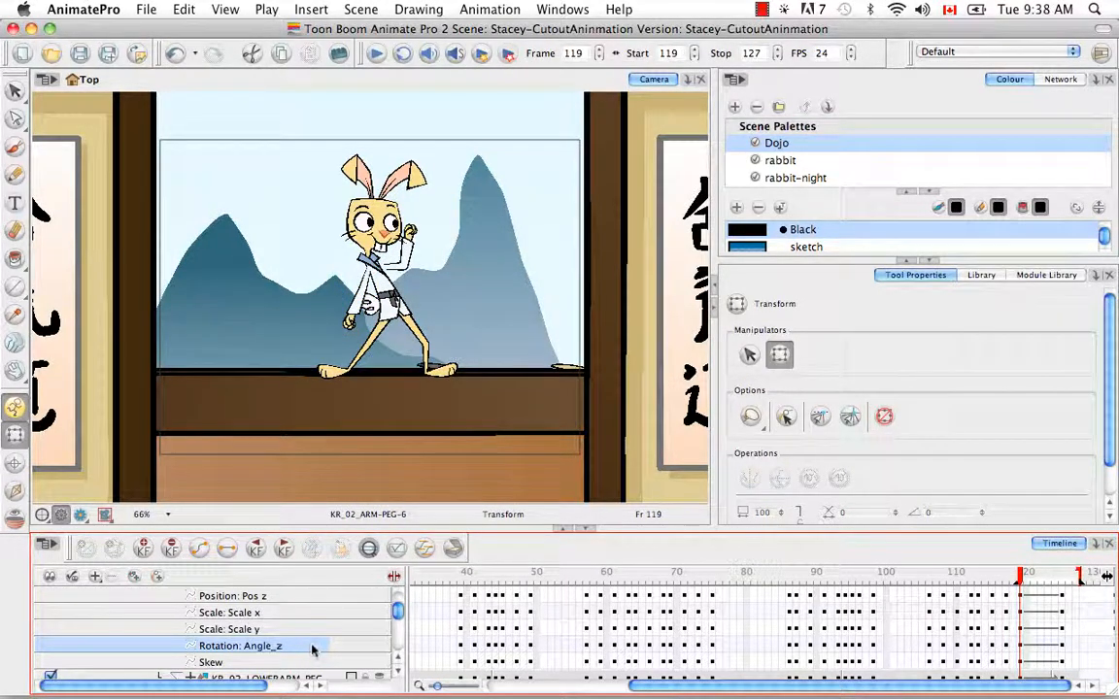
pyautogui.doubleClick(312, 646)
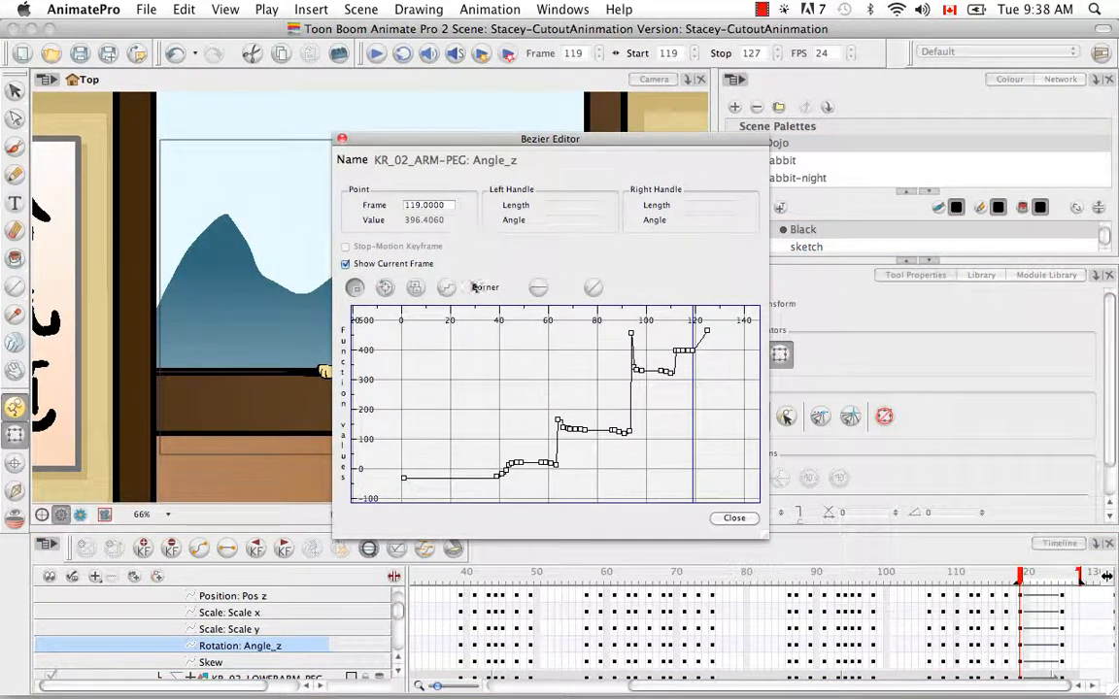
pyautogui.moveTo(627, 144); pyautogui.dragTo(804, 80)
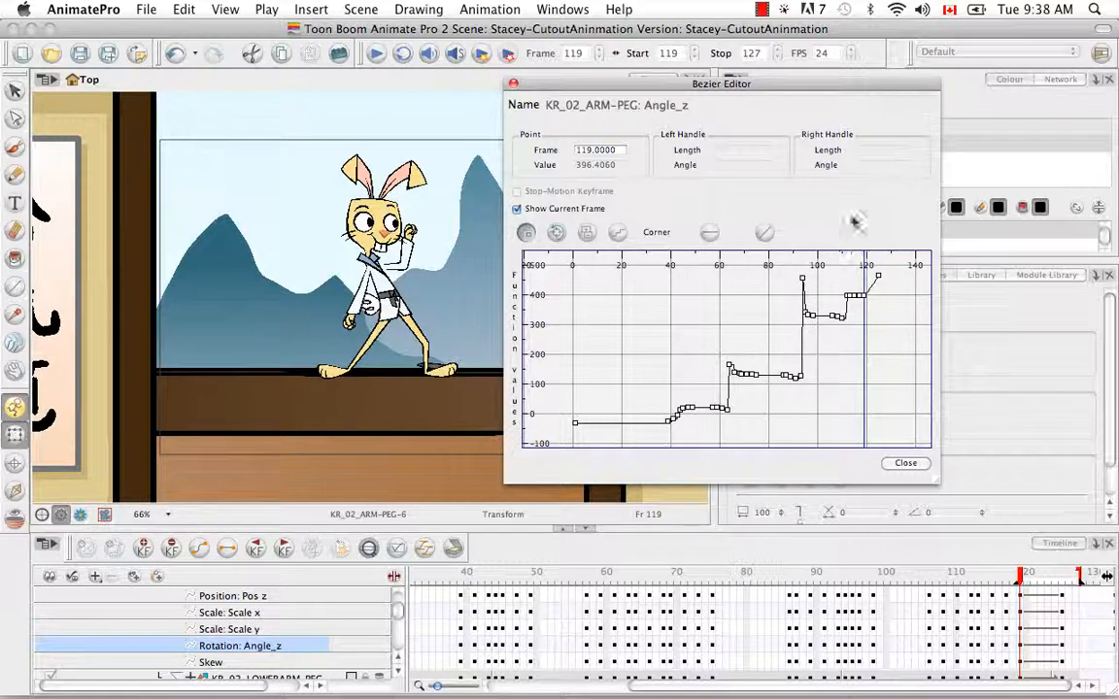
# Extend the frame 119 point's right handle nearly flat toward frame 125, about length 5.33 and angle 24.62, and play the result
pyautogui.click(867, 297)
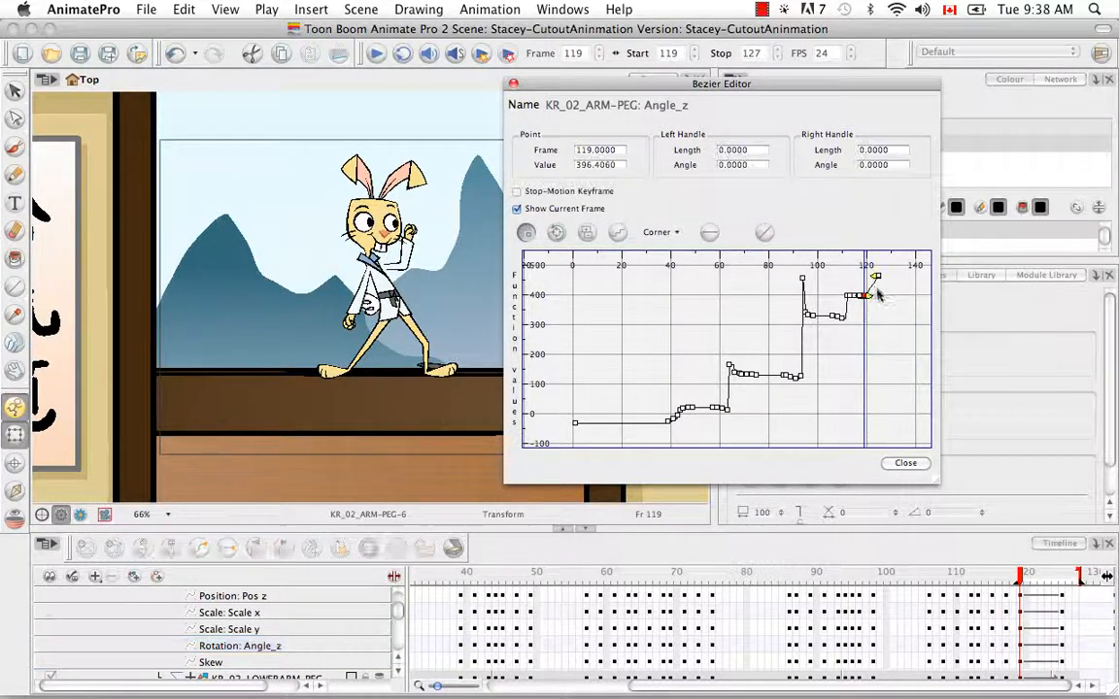
pyautogui.click(875, 277)
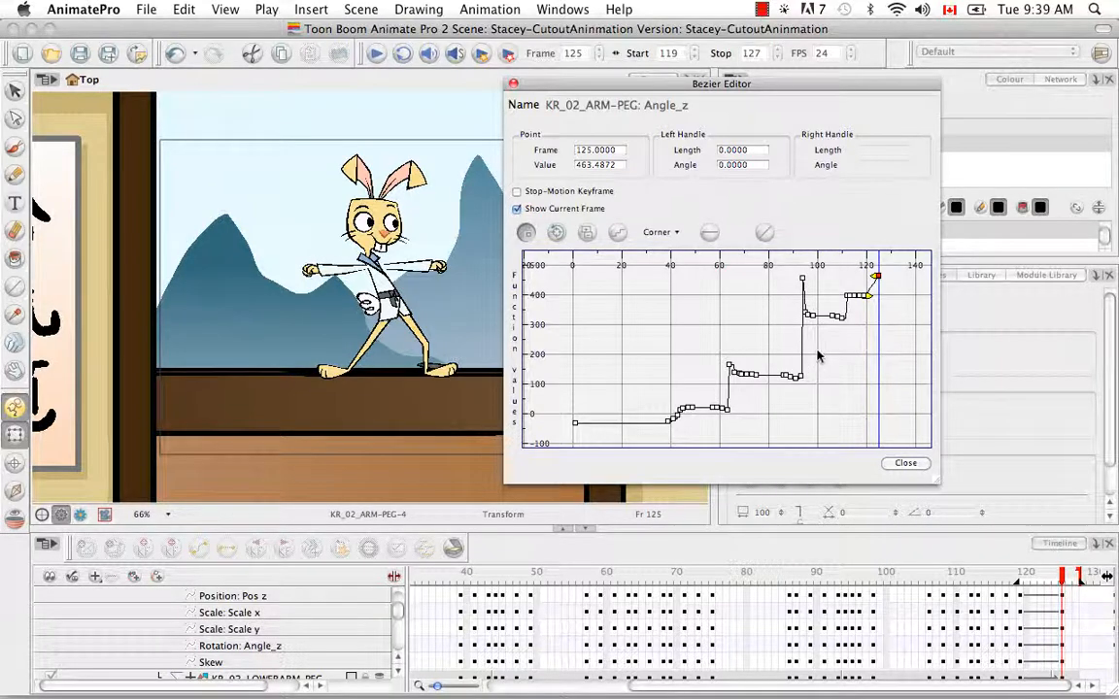
pyautogui.press('super+equal')
pyautogui.press('super+equal')
pyautogui.press('super+equal')
pyautogui.press('super+equal')
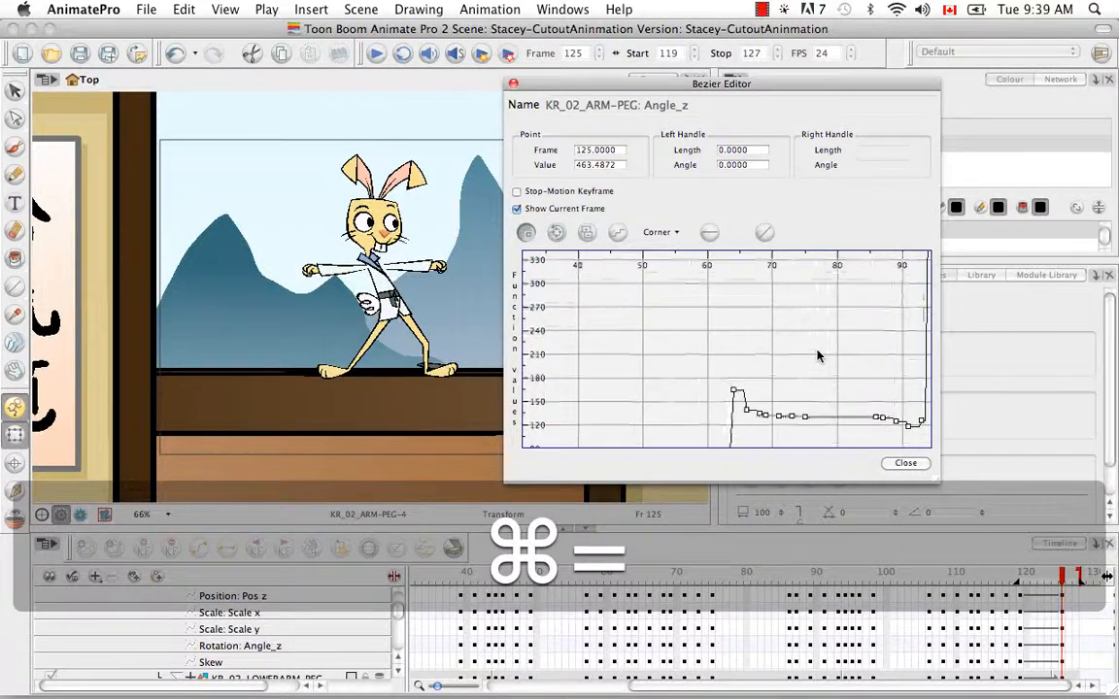
pyautogui.press('space')
pyautogui.moveTo(879, 321); pyautogui.dragTo(744, 369)
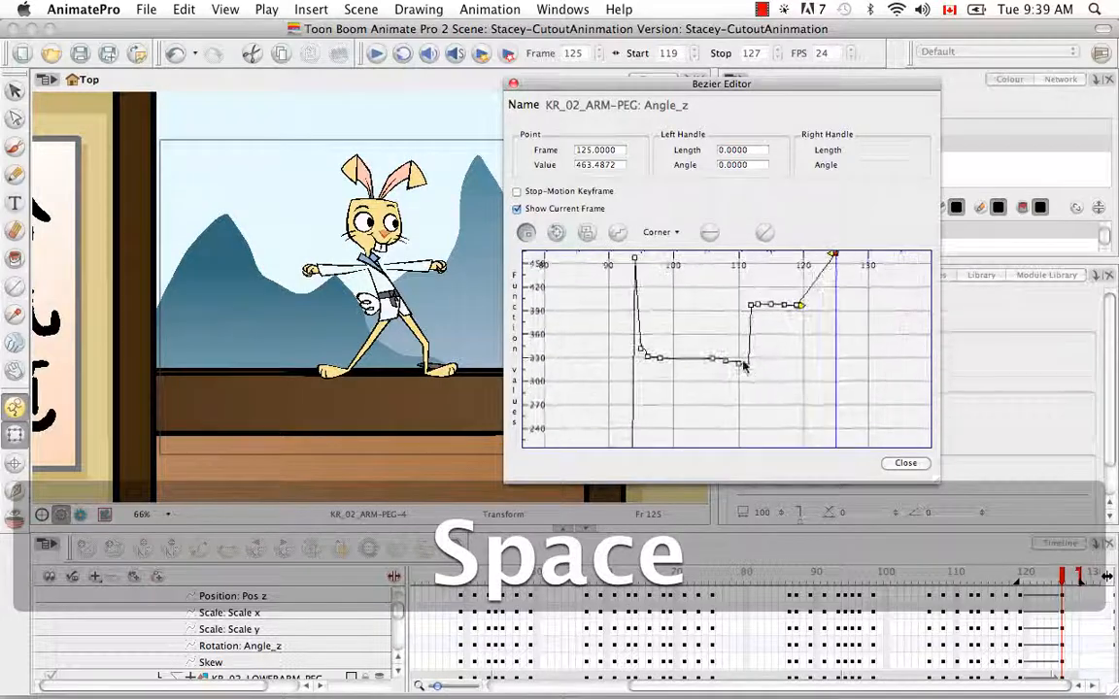
pyautogui.moveTo(801, 310); pyautogui.dragTo(738, 384)
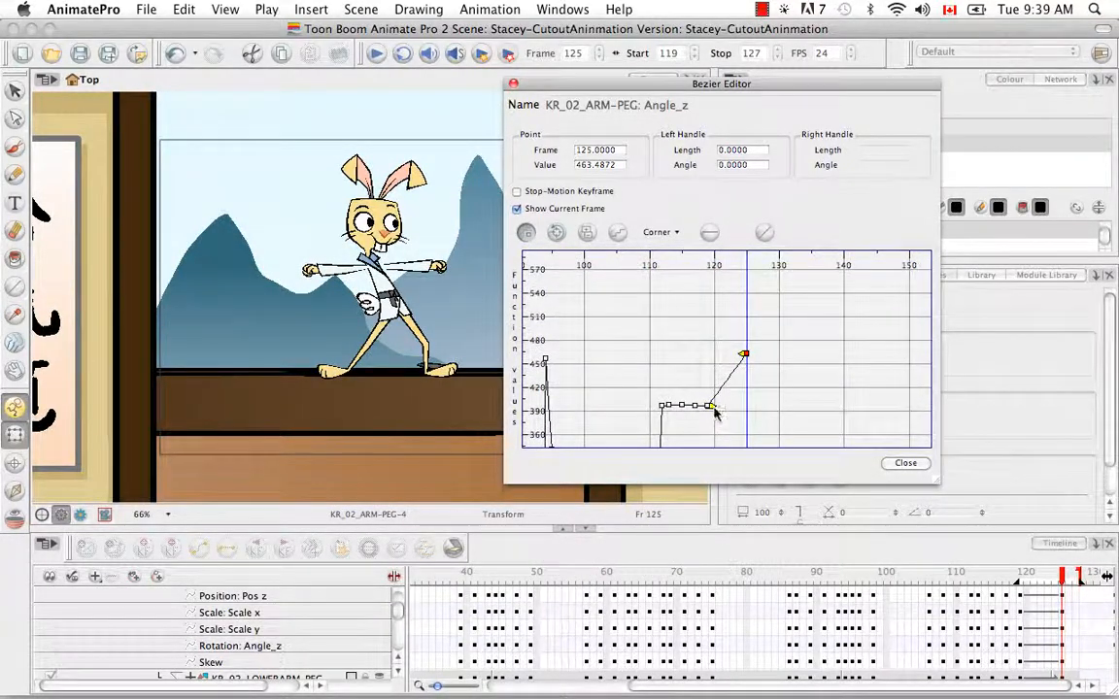
pyautogui.click(710, 405)
pyautogui.moveTo(711, 406); pyautogui.dragTo(744, 408)
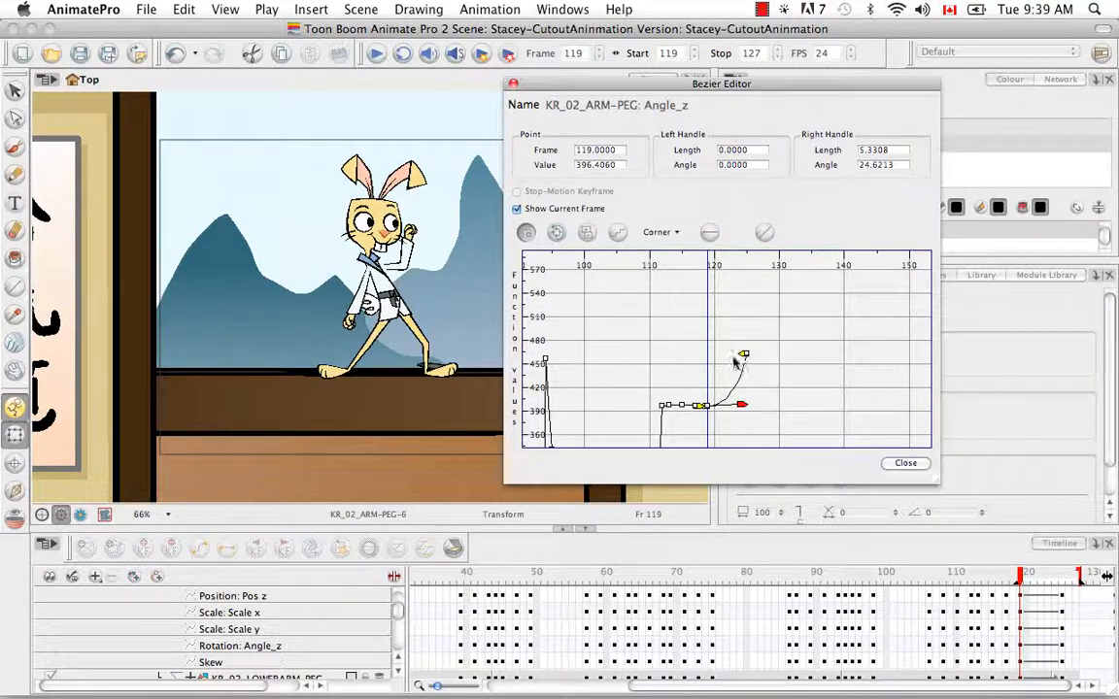
pyautogui.click(377, 55)
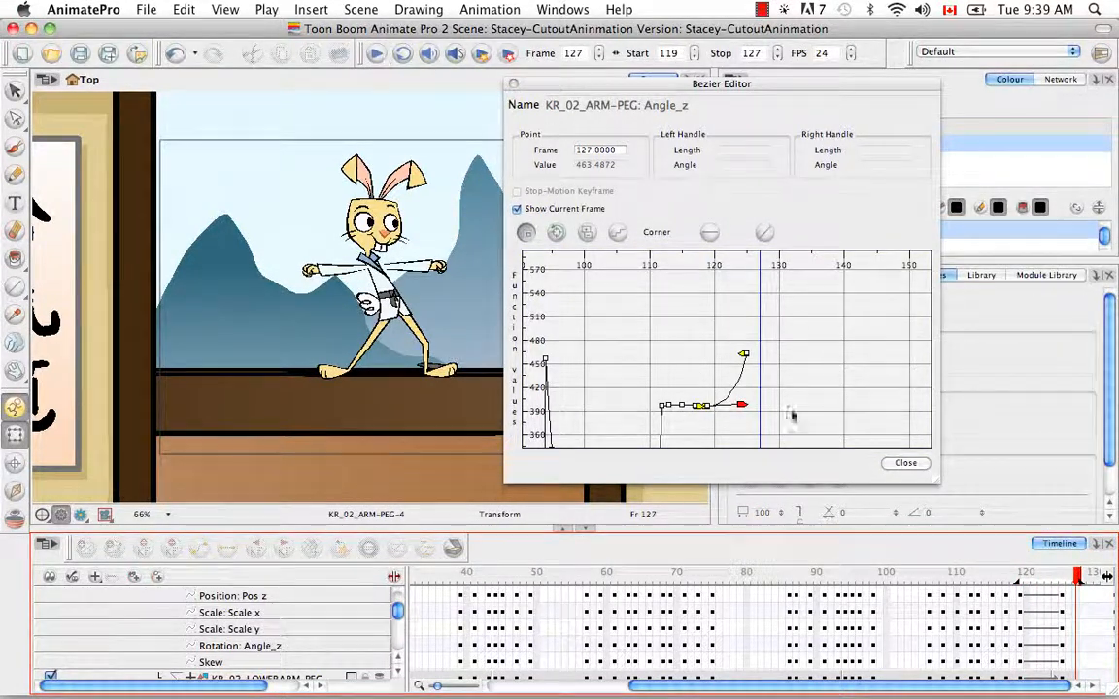
# Try a fast start by pulling the frame 119 point's right handle straight up, about length 56.63 and angle 90, and play it
pyautogui.moveTo(743, 410); pyautogui.dragTo(712, 367)
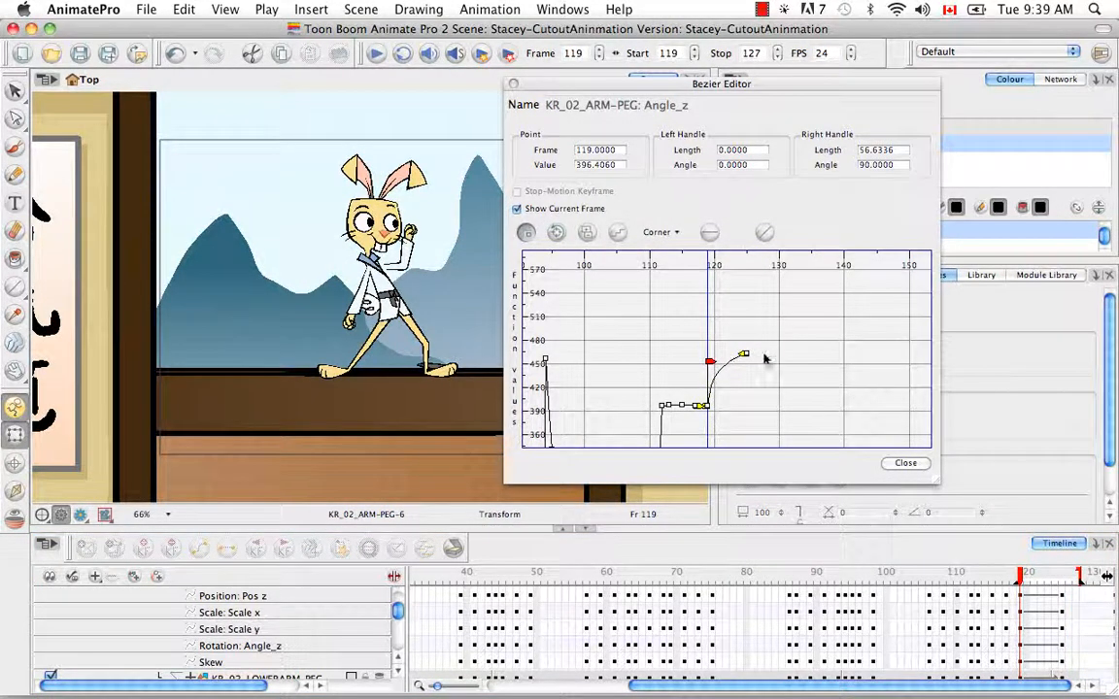
pyautogui.click(374, 53)
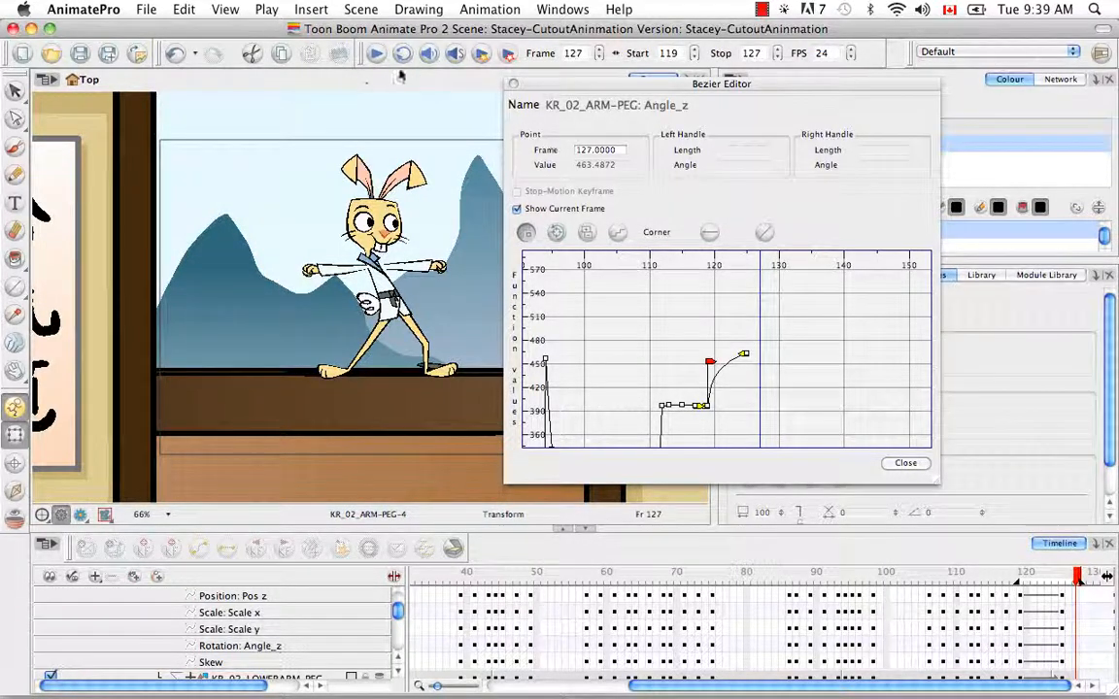
# Pull the frame 119 right handle back to nearly flat, about length 5.95 and angle 21.92, play the result, and close the Bezier Editor
pyautogui.moveTo(710, 361); pyautogui.dragTo(751, 408)
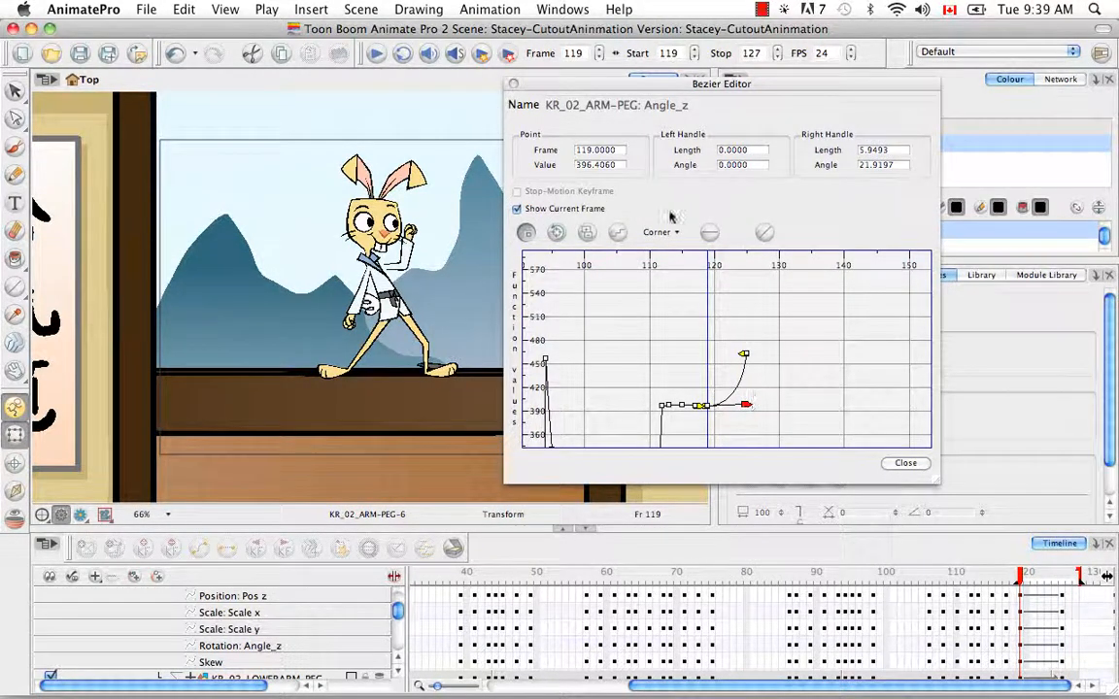
pyautogui.click(376, 54)
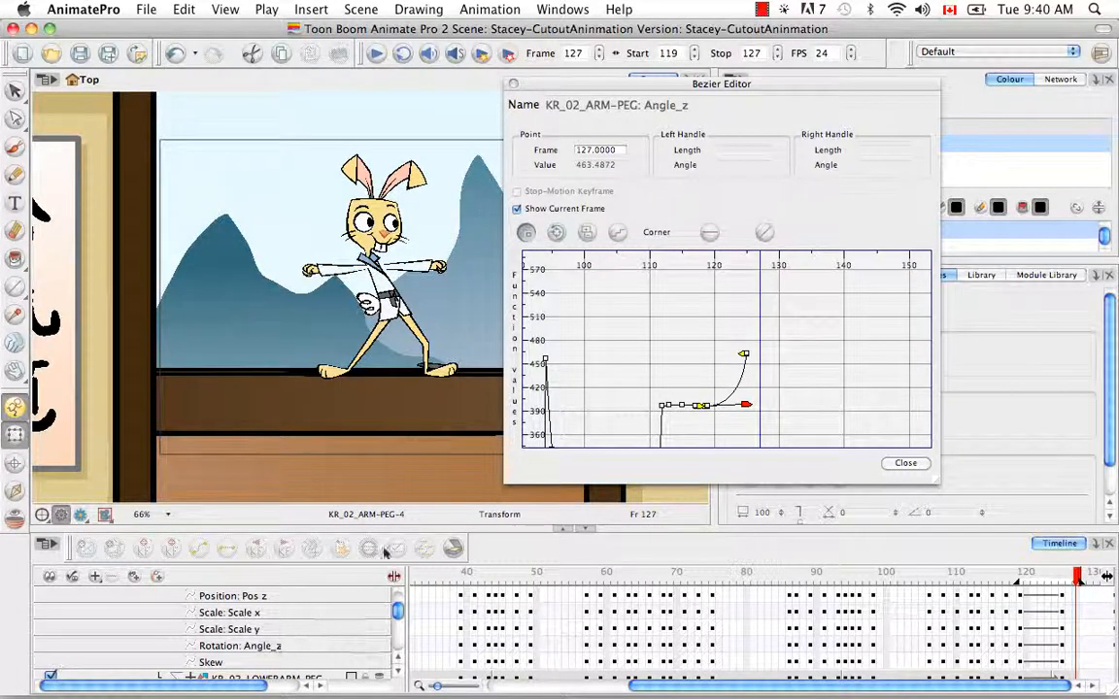
pyautogui.click(903, 463)
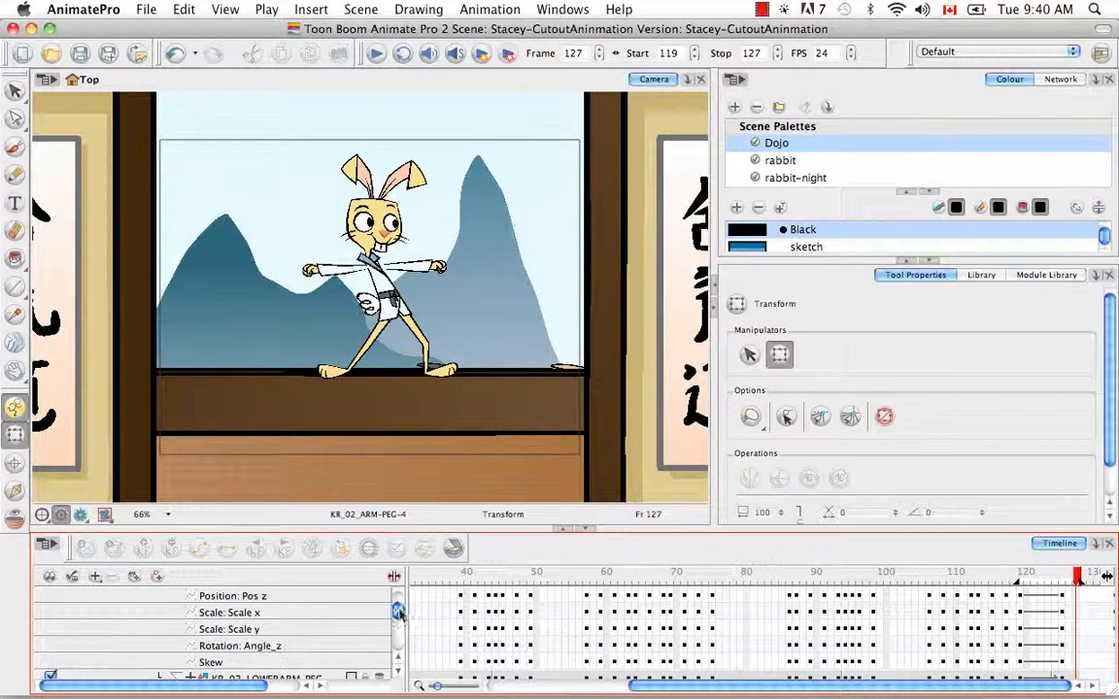
pyautogui.scroll(3, 399, 610)
pyautogui.scroll(-3, 398, 609)
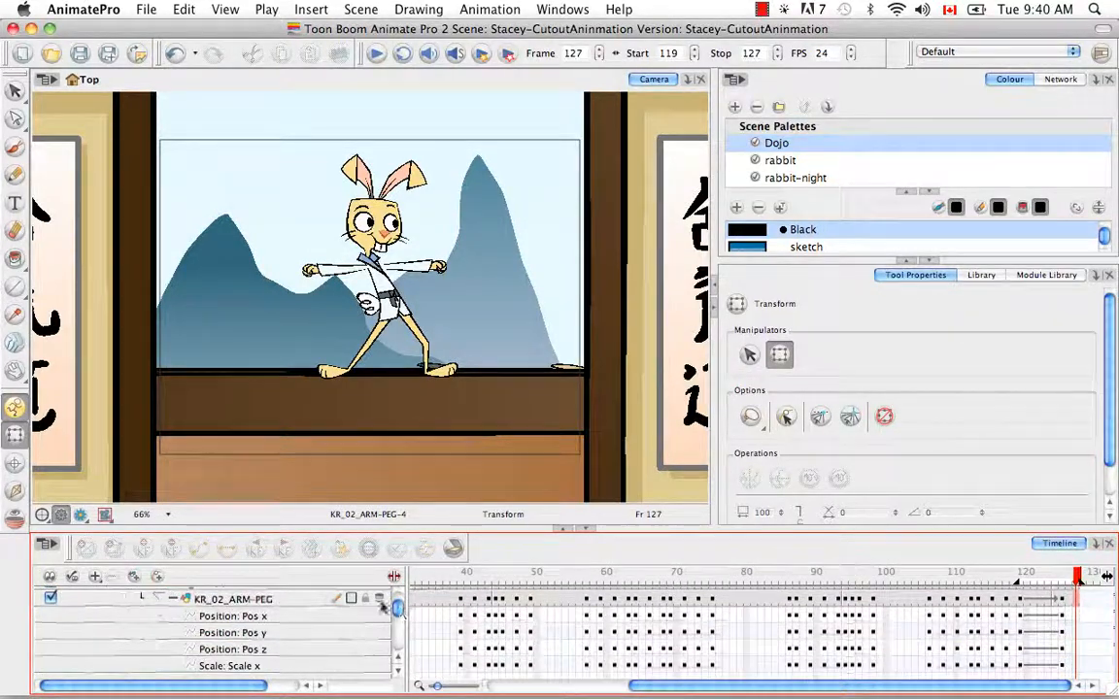
# Collapse KR_02_ARM-PEG's functions, select the rabbit's opposite forearm, and locate its kr_01_forearm layer in the timeline
pyautogui.click(173, 601)
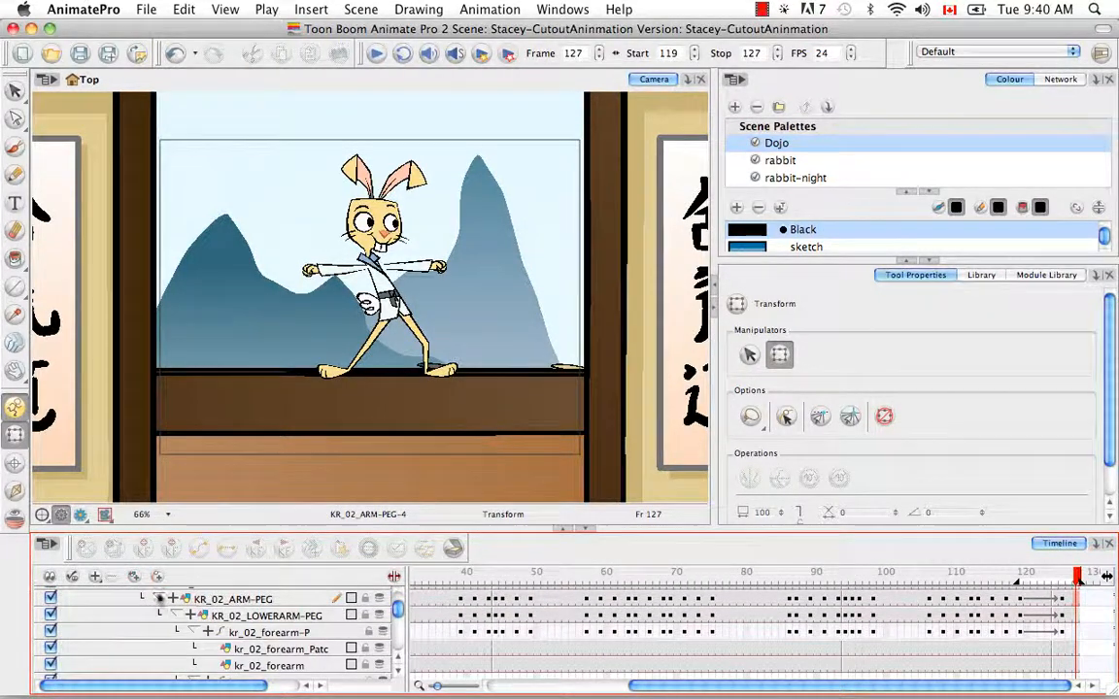
pyautogui.click(420, 261)
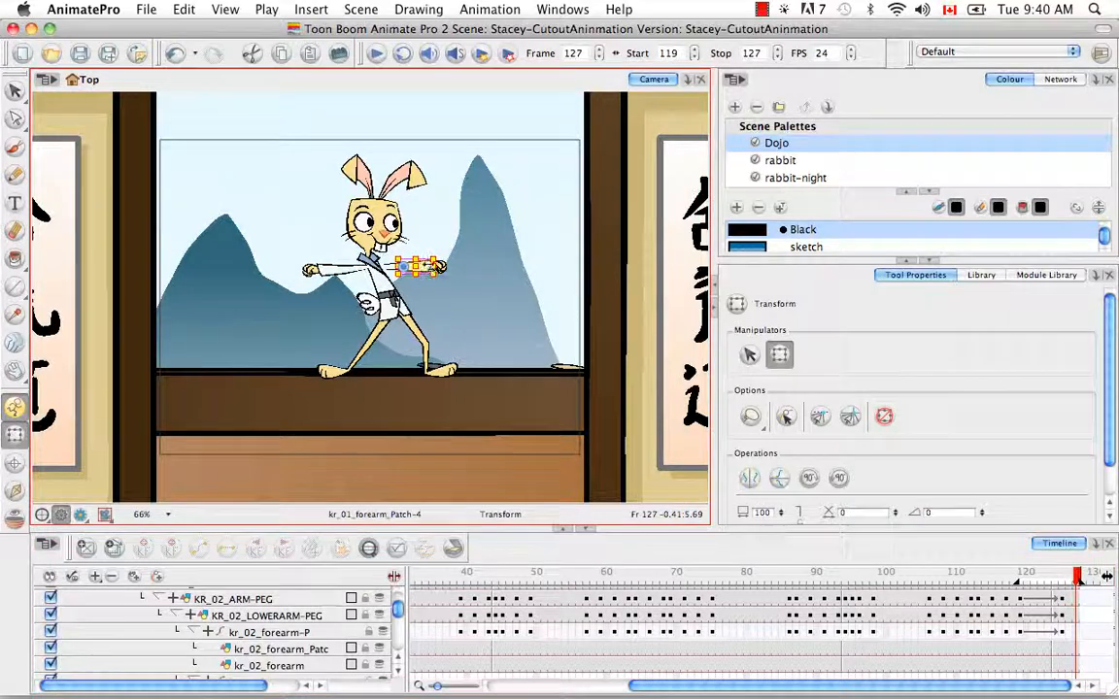
pyautogui.click(369, 549)
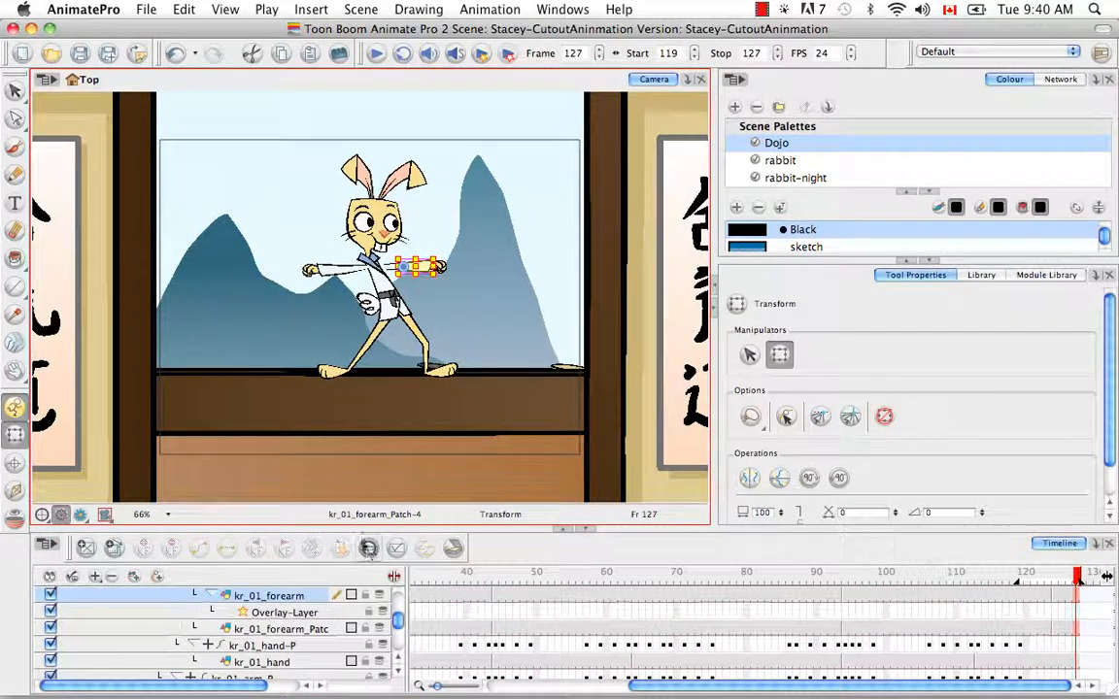
pyautogui.scroll(2, 399, 660)
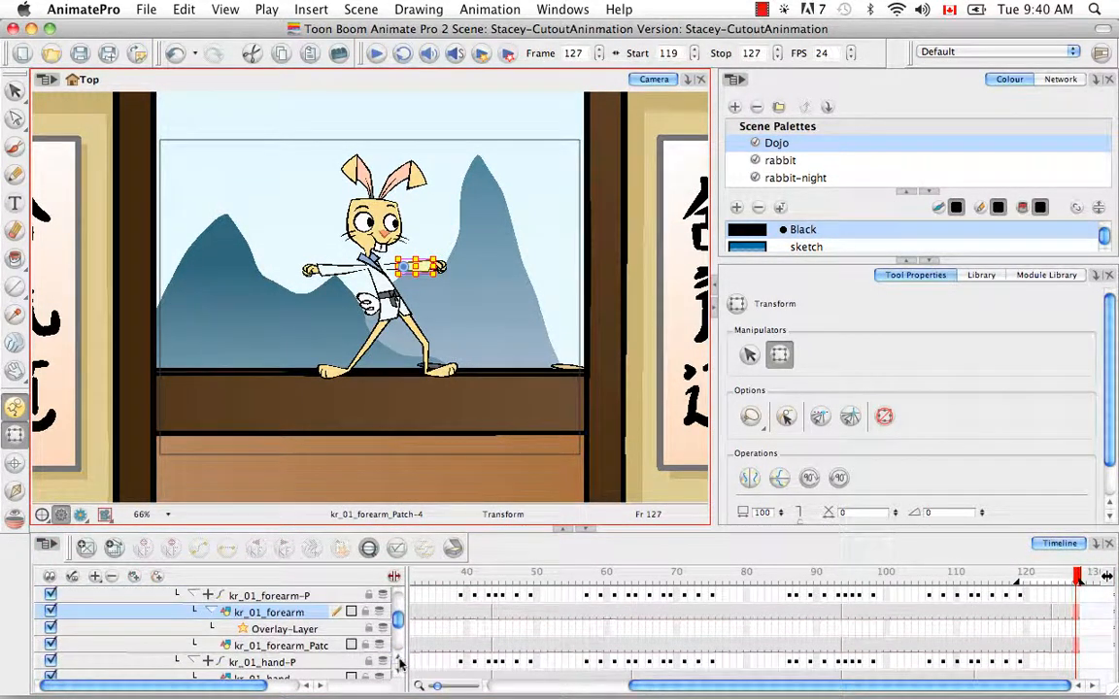
pyautogui.click(267, 613)
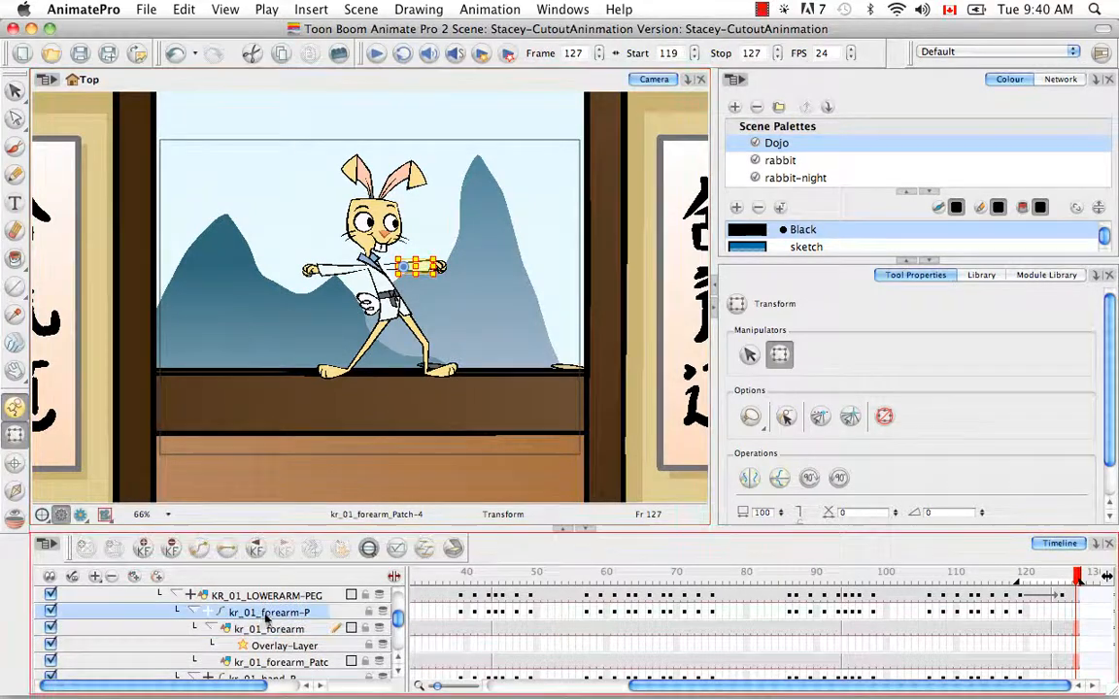
pyautogui.click(205, 614)
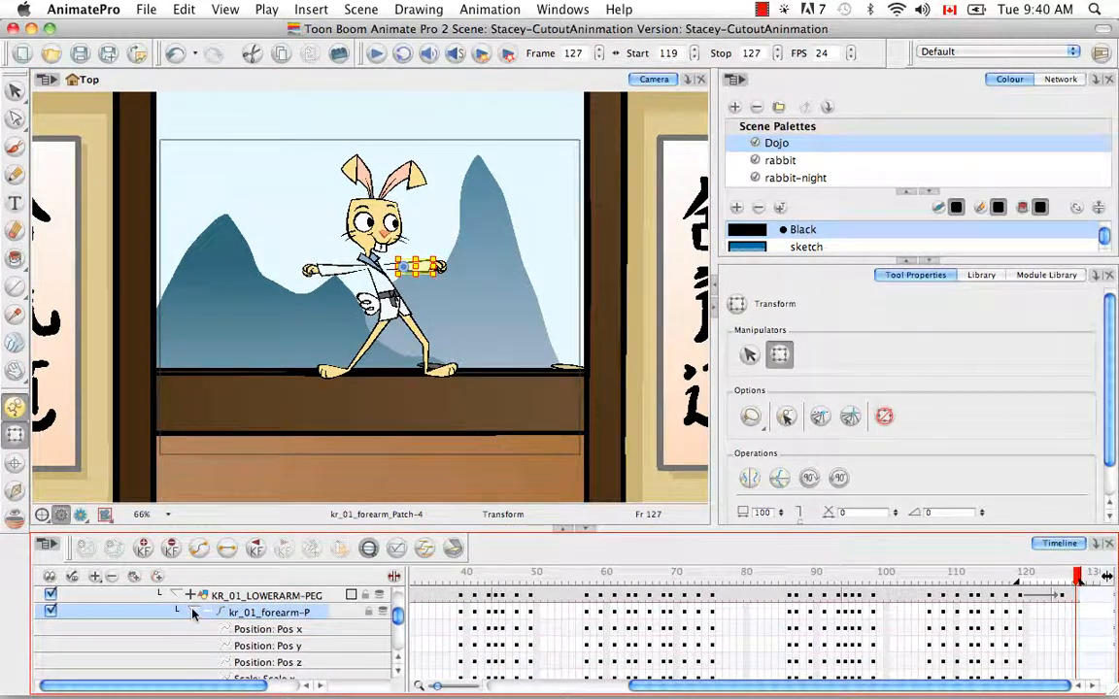
pyautogui.click(398, 673)
pyautogui.click(398, 673)
pyautogui.click(398, 673)
pyautogui.click(398, 673)
pyautogui.click(398, 672)
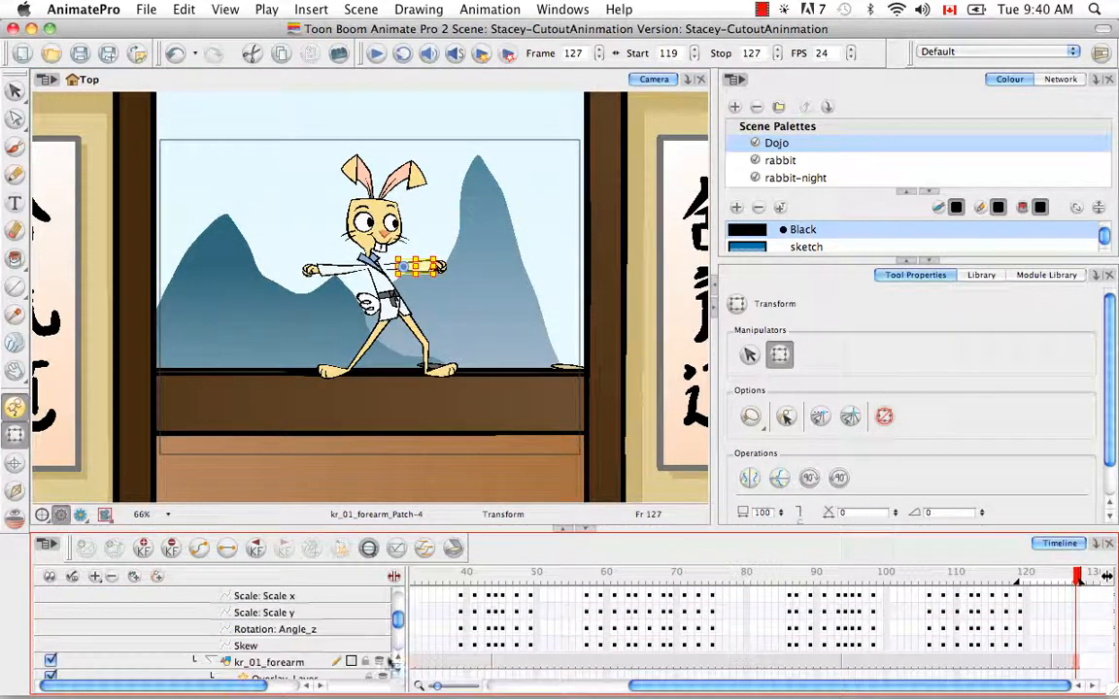
# Select the forearm's parent peg KR_01_LOWERARM-PEG and collapse kr_01_forearm-P's functions
pyautogui.press('b')
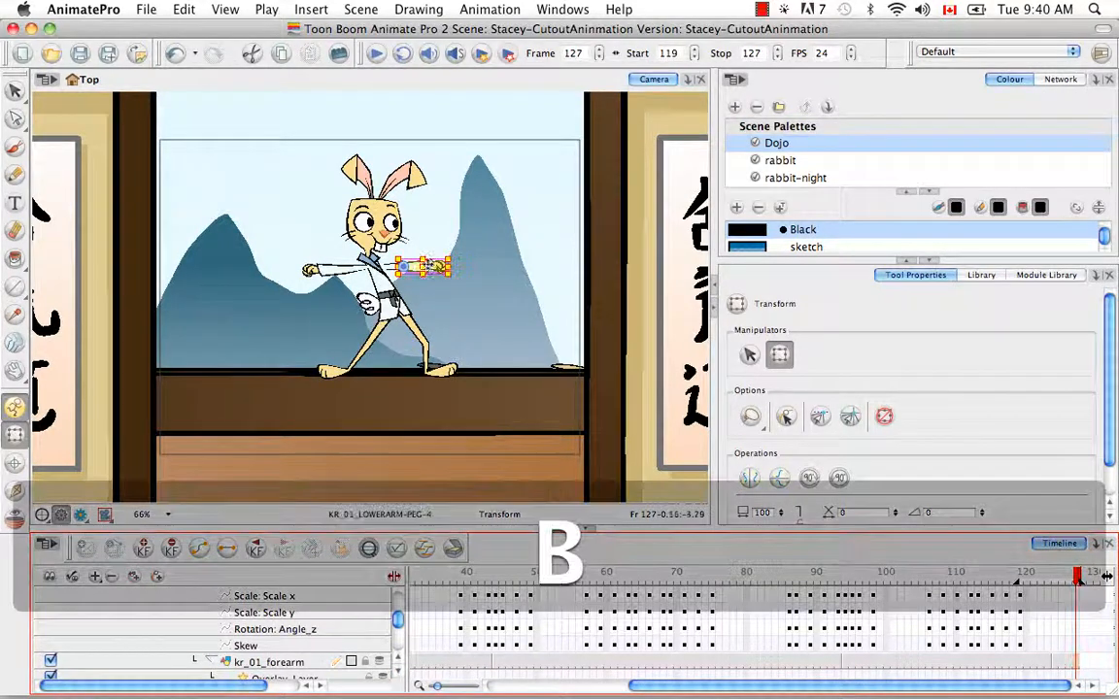
pyautogui.click(398, 660)
pyautogui.click(398, 660)
pyautogui.click(398, 660)
pyautogui.click(398, 661)
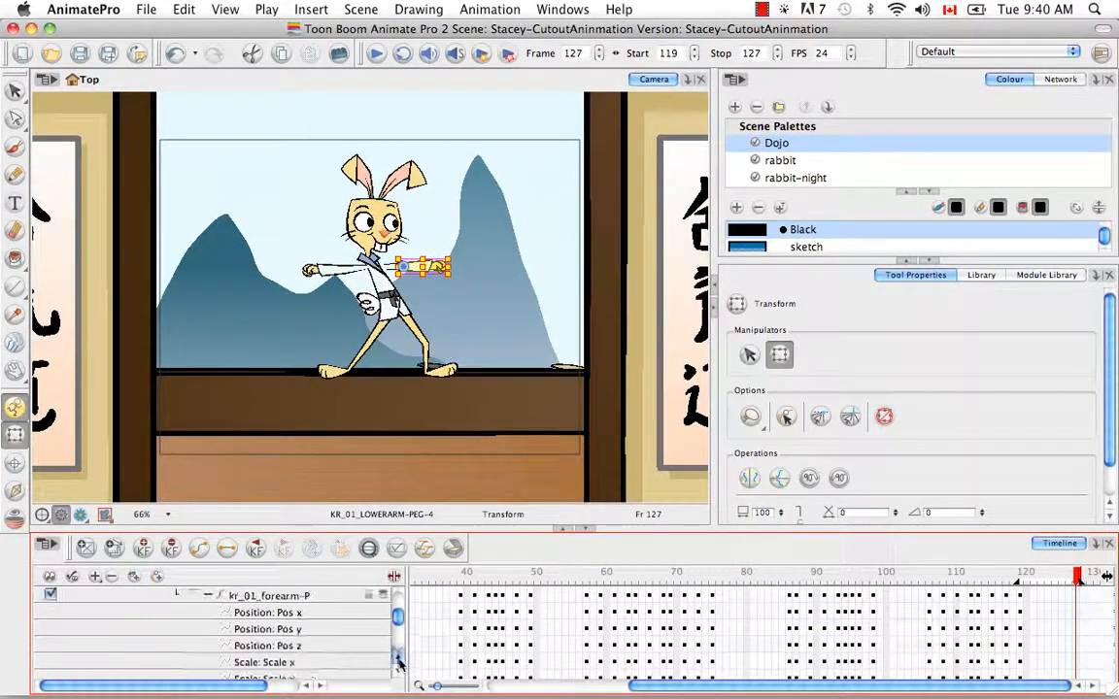
pyautogui.click(398, 660)
pyautogui.click(399, 661)
pyautogui.click(214, 631)
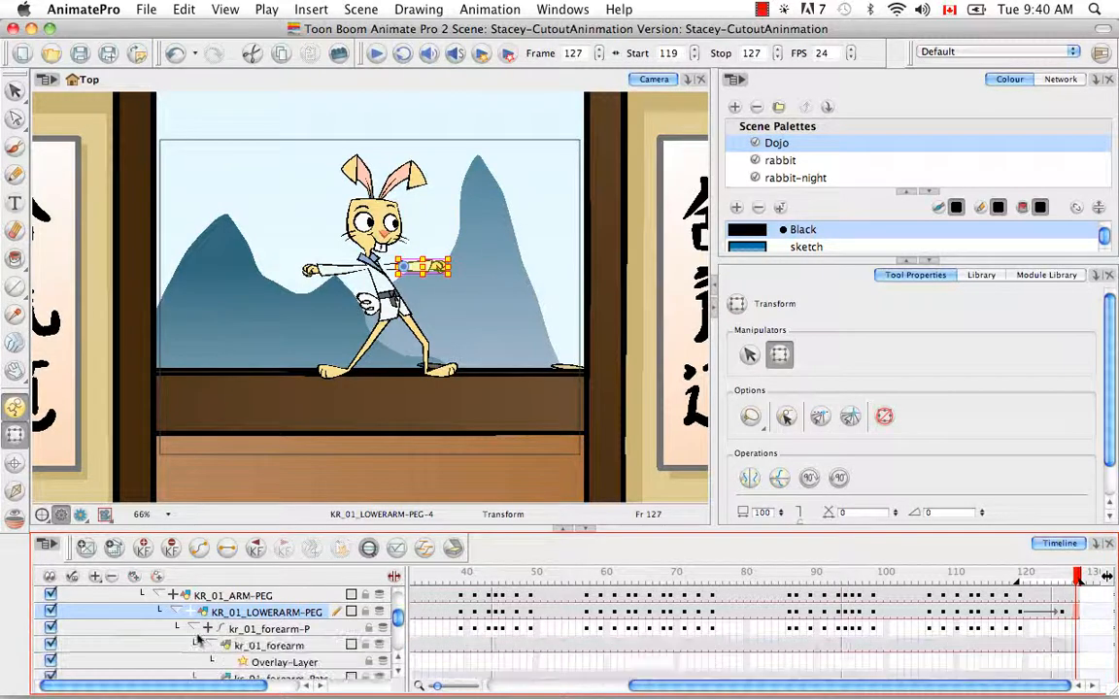
# Expand KR_01_LOWERARM-PEG's functions and open its Rotation: Angle_z curve in the Bezier Editor
pyautogui.click(207, 629)
pyautogui.click(185, 612)
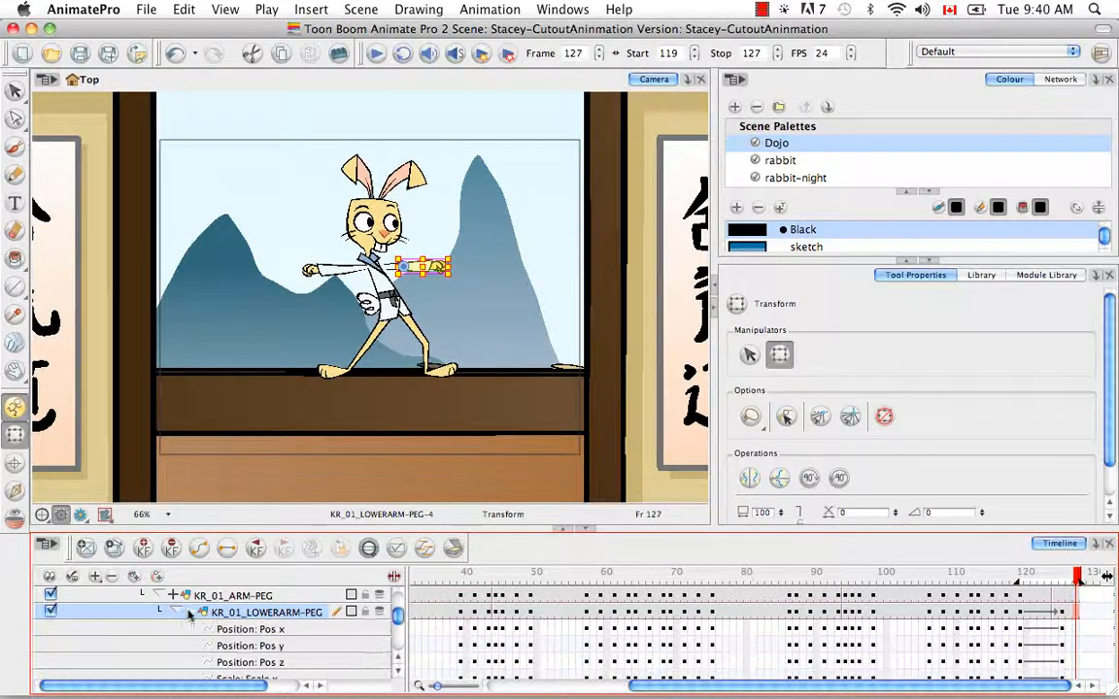
pyautogui.click(398, 675)
pyautogui.click(398, 676)
pyautogui.click(398, 676)
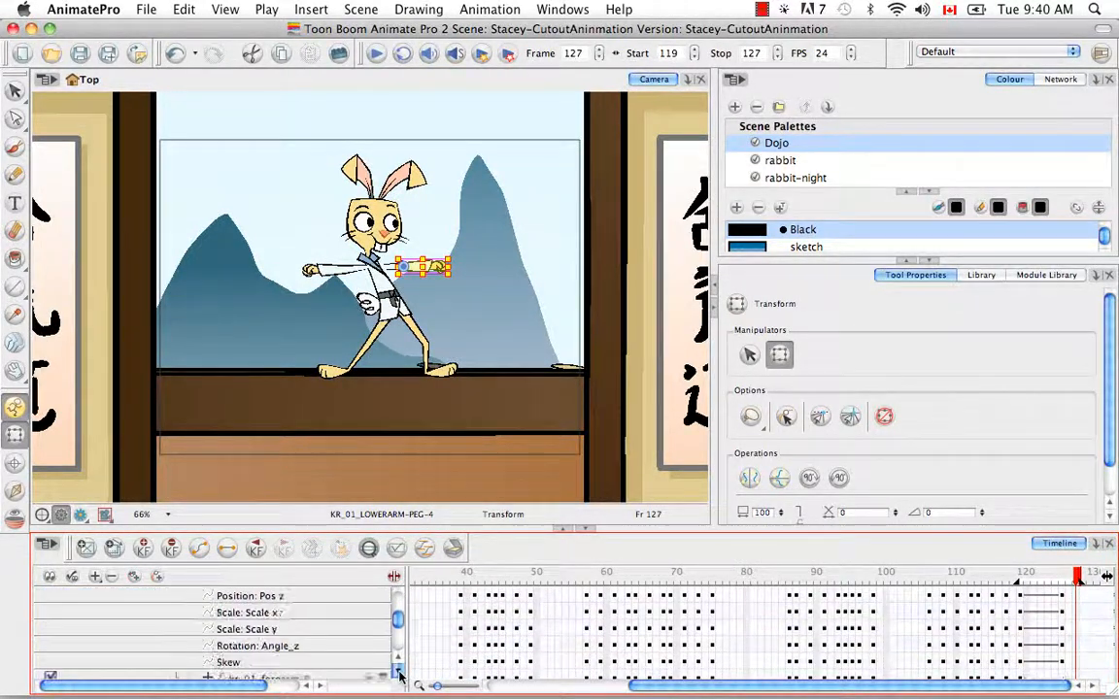
pyautogui.click(320, 648)
pyautogui.doubleClick(318, 645)
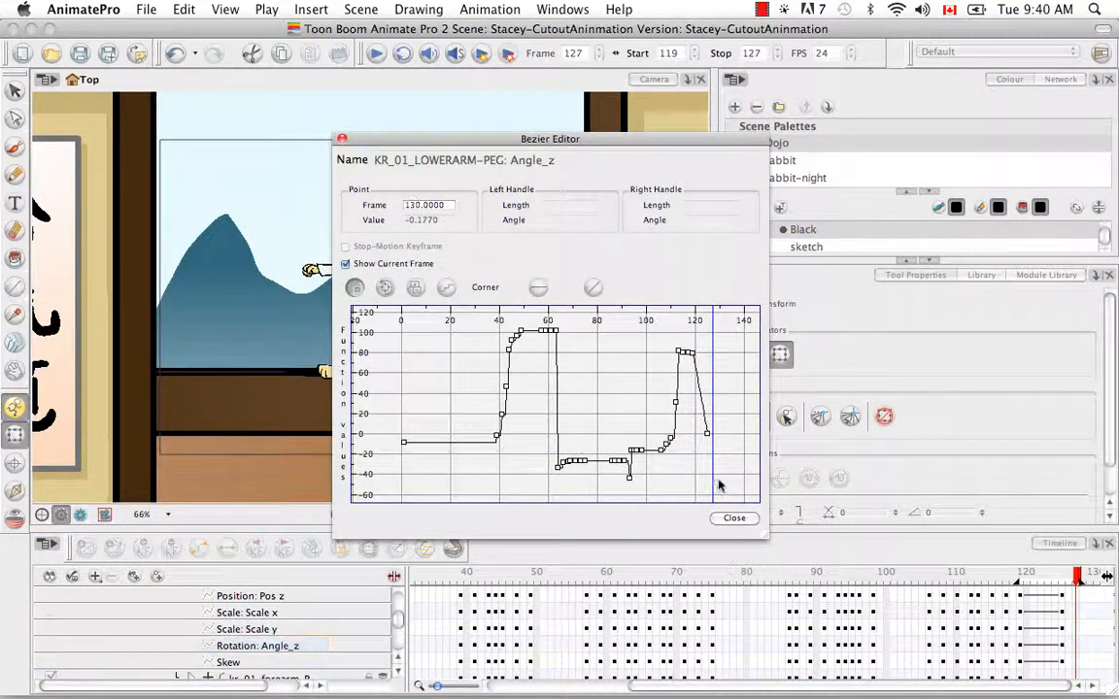
# Move the Bezier Editor clear of the rabbit and play the animation from frame 119
pyautogui.press('super+equal')
pyautogui.press('super+equal')
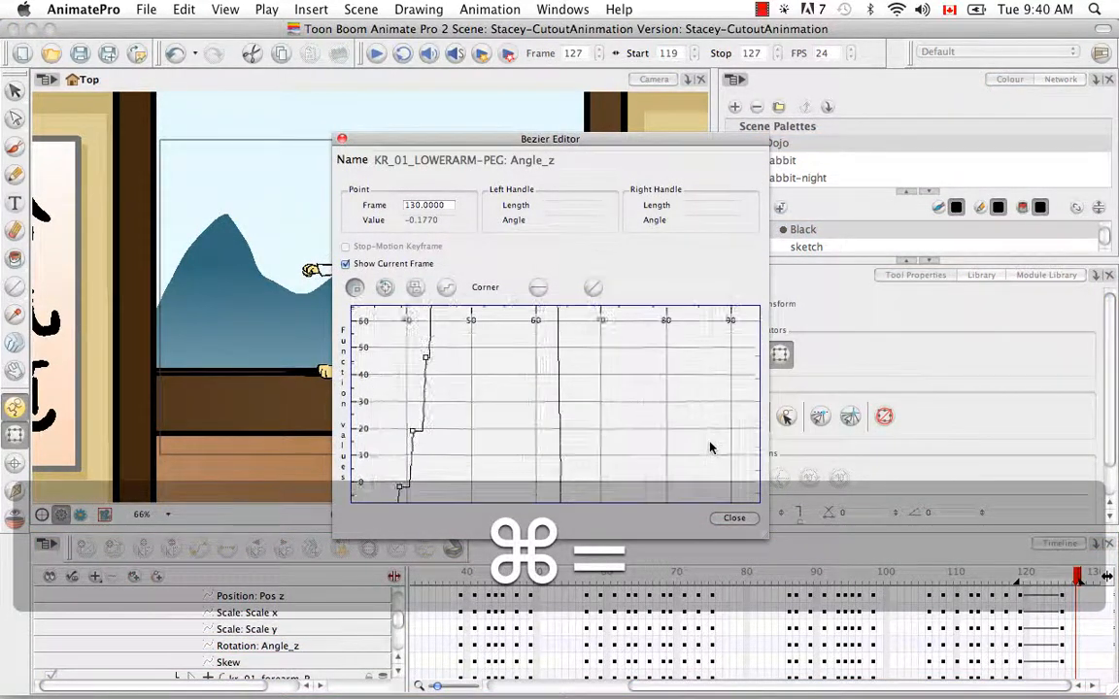
pyautogui.press('space')
pyautogui.moveTo(644, 370); pyautogui.dragTo(498, 474)
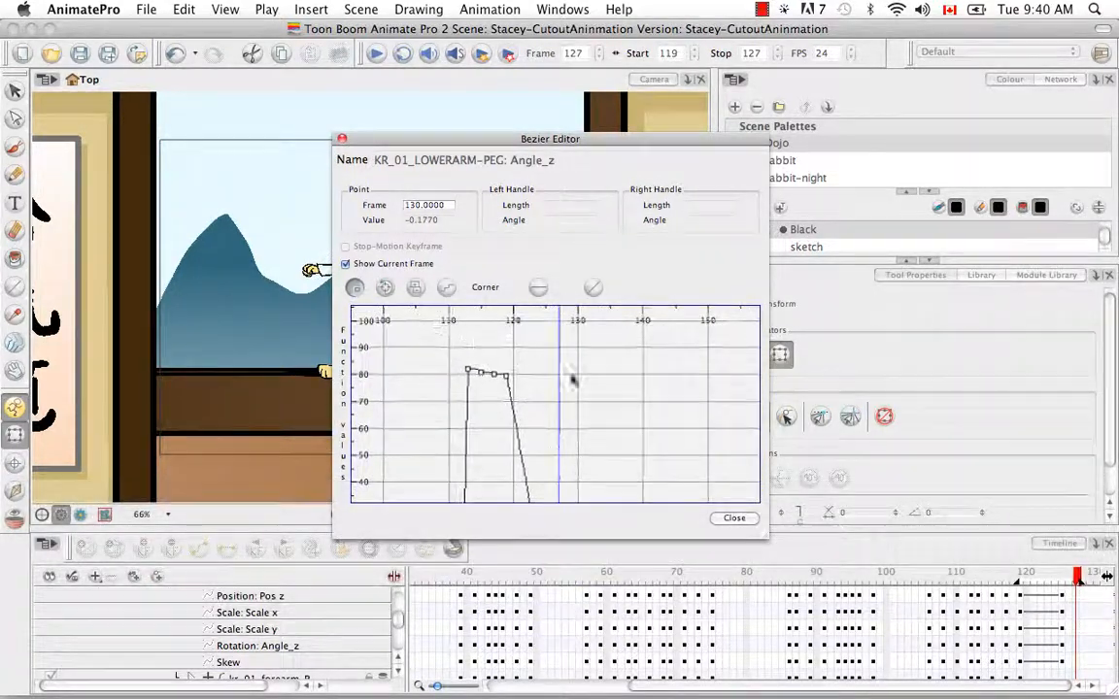
pyautogui.moveTo(1076, 576); pyautogui.dragTo(1020, 584)
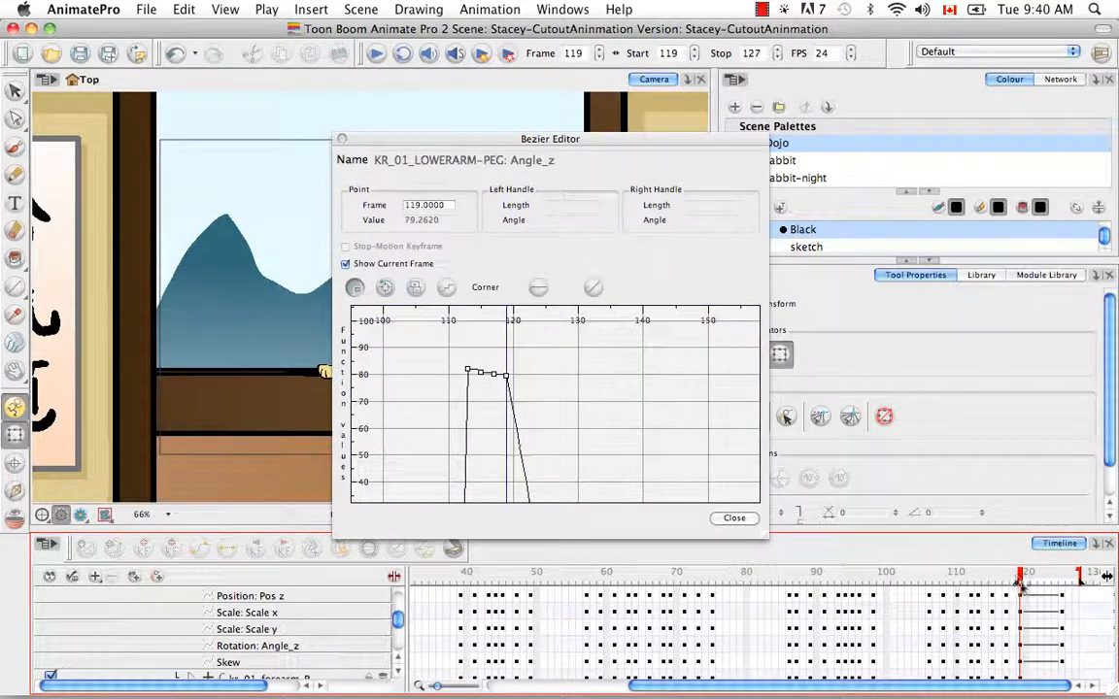
pyautogui.moveTo(630, 146); pyautogui.dragTo(826, 74)
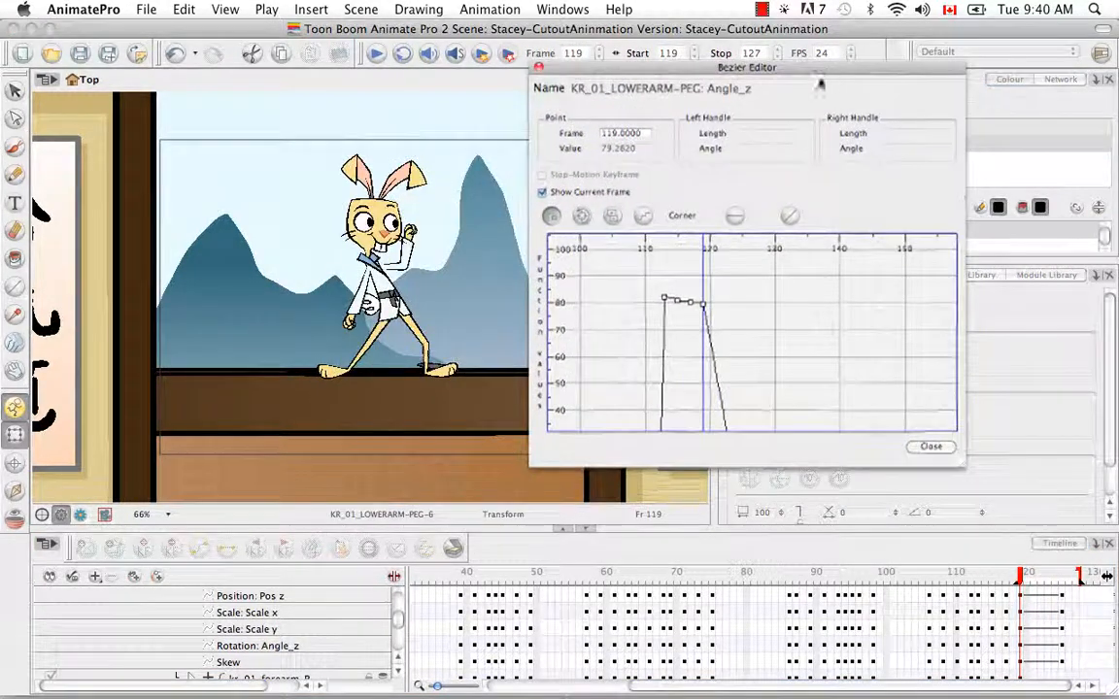
pyautogui.click(375, 54)
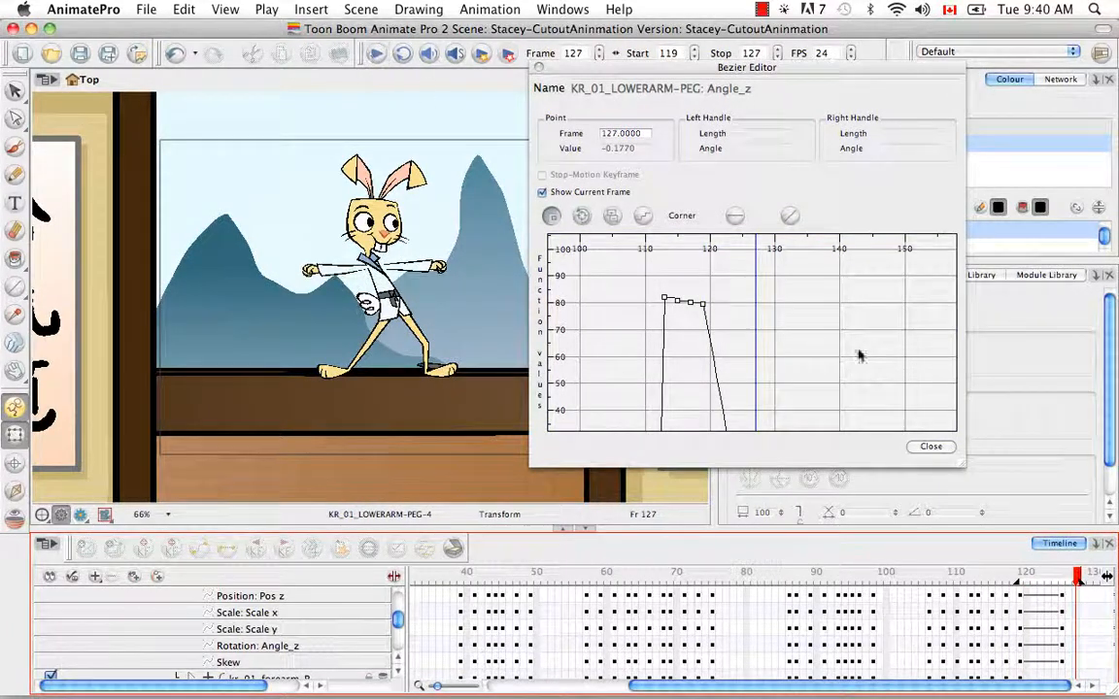
# Pull the frame 125 point's left handle straight up to about 33 on the value scale, play the result, and close the Bezier Editor
pyautogui.press('space')
pyautogui.moveTo(795, 379); pyautogui.dragTo(769, 281)
pyautogui.click(735, 418)
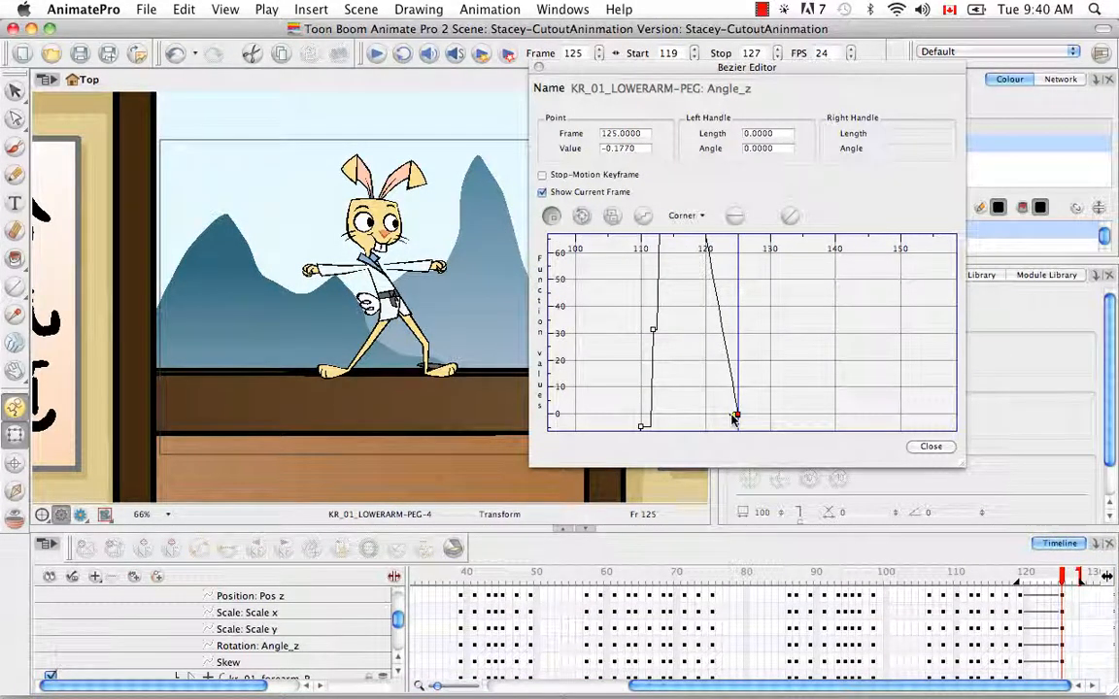
pyautogui.moveTo(736, 420); pyautogui.dragTo(719, 299)
pyautogui.press('space')
pyautogui.press('space')
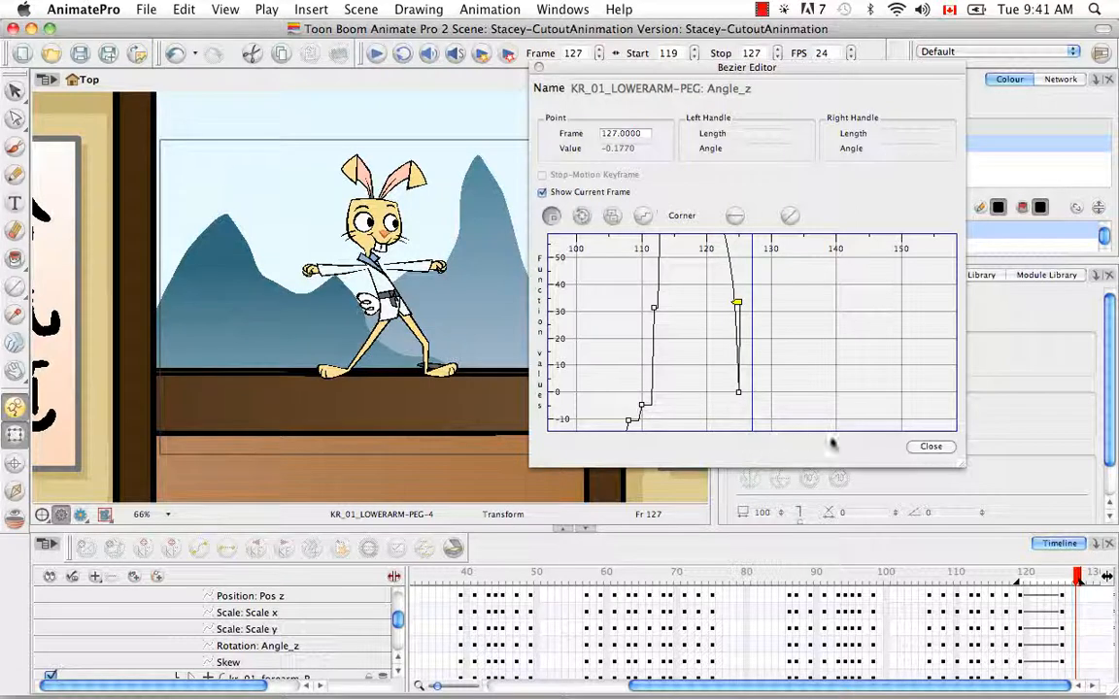
pyautogui.click(930, 448)
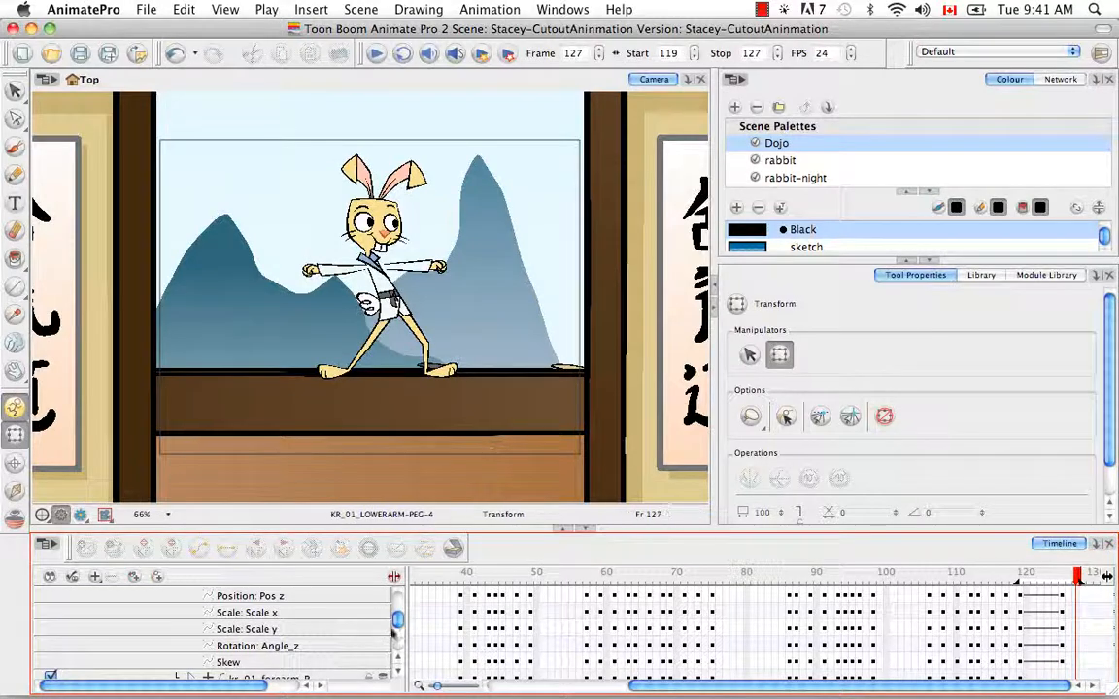
# Collapse KR_01_LOWERARM-PEG's functions and the whole MASTER-PEG hierarchy in the timeline
pyautogui.scroll(2, 398, 621)
pyautogui.scroll(3, 398, 622)
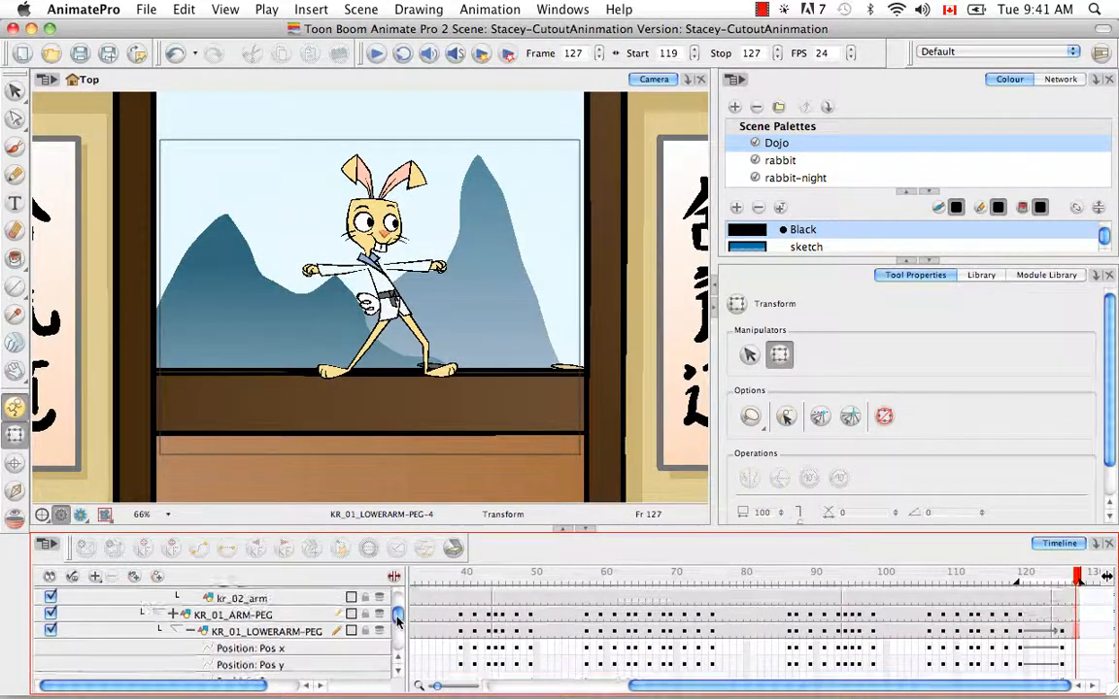
pyautogui.click(191, 631)
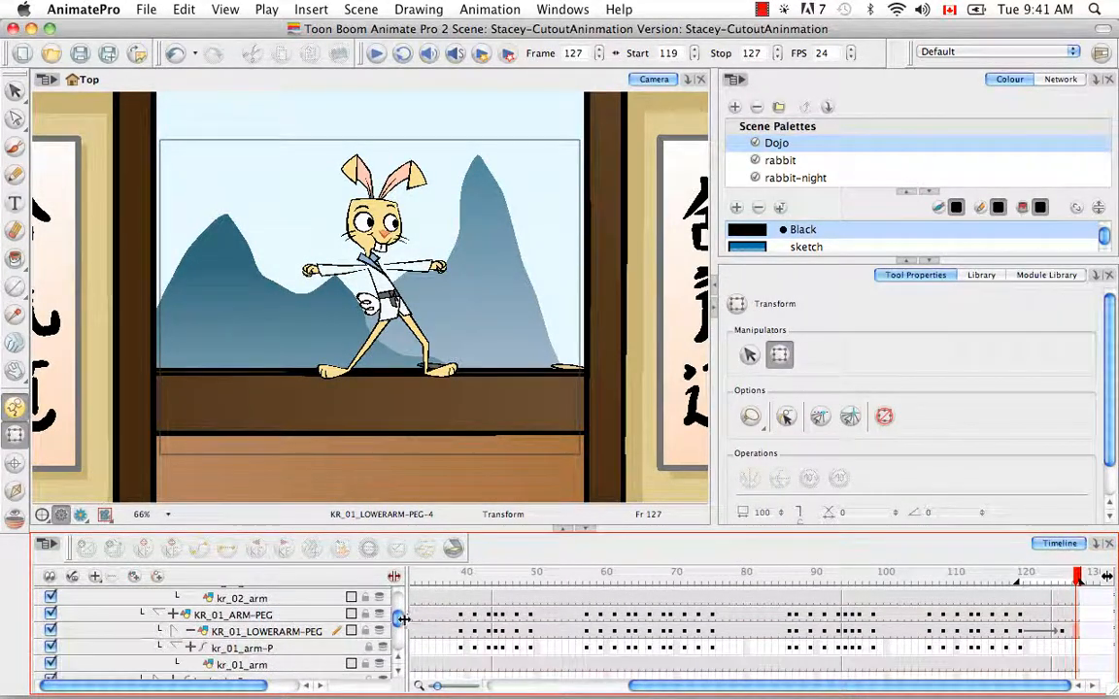
pyautogui.moveTo(403, 619); pyautogui.dragTo(396, 599)
pyautogui.click(108, 602)
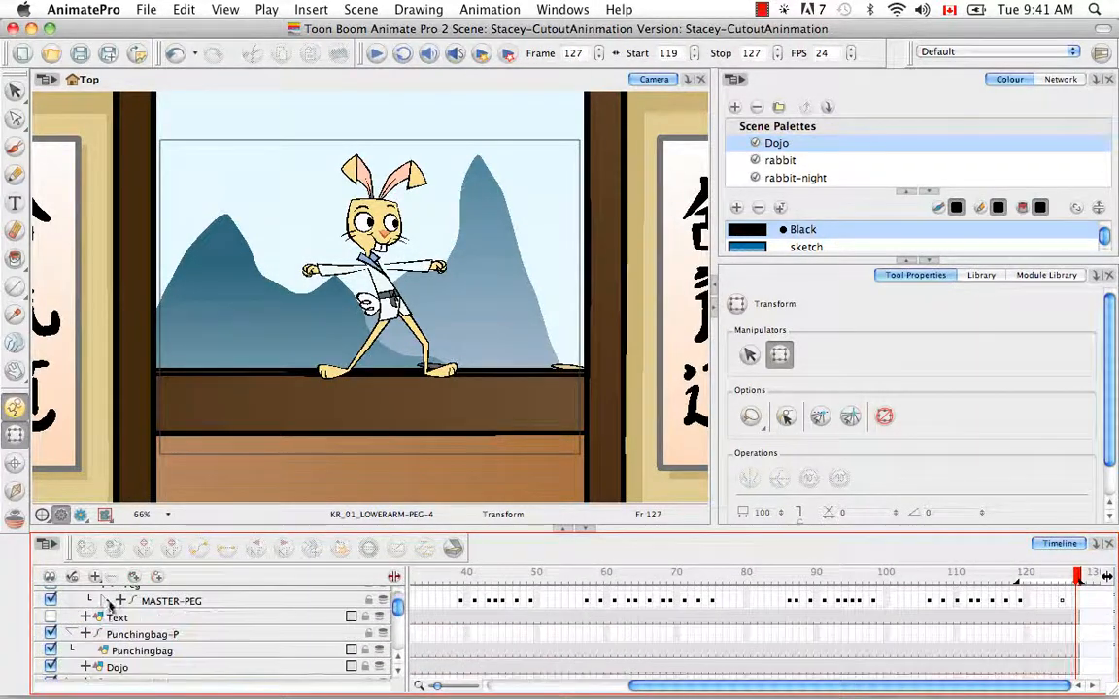
# Make MASTER-PEG's frame 119 keyframe a motion keyframe, shift the whole rabbit right at frame 125, and play it from frame 119
pyautogui.click(1022, 602)
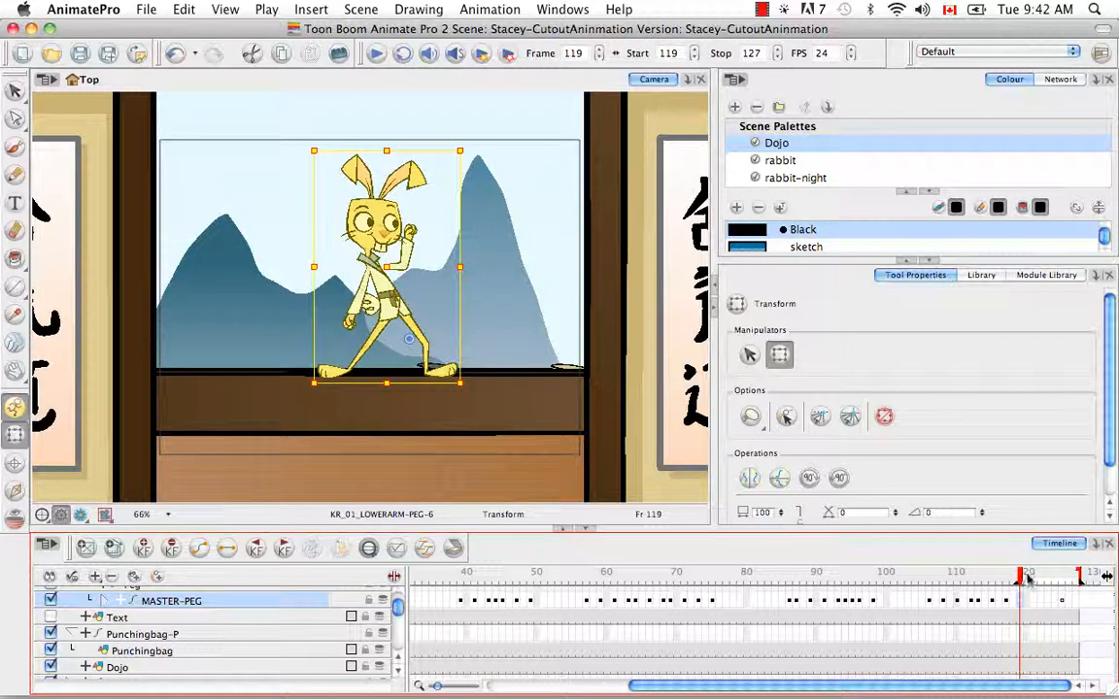
pyautogui.moveTo(1028, 579); pyautogui.dragTo(1063, 585)
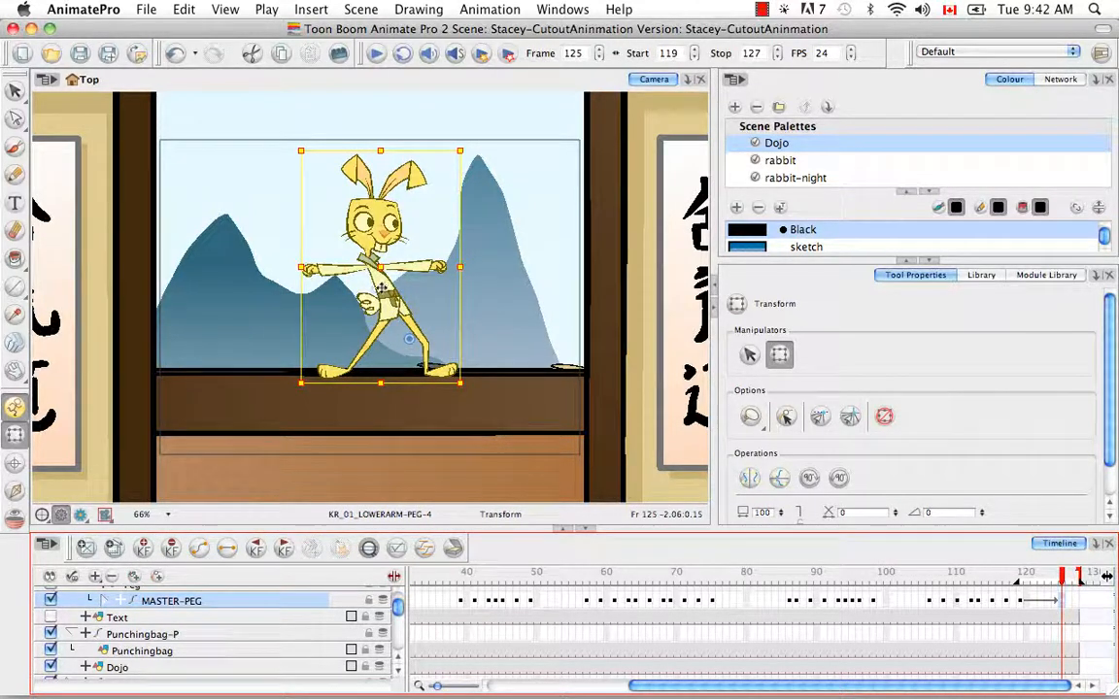
pyautogui.moveTo(383, 292); pyautogui.dragTo(445, 292)
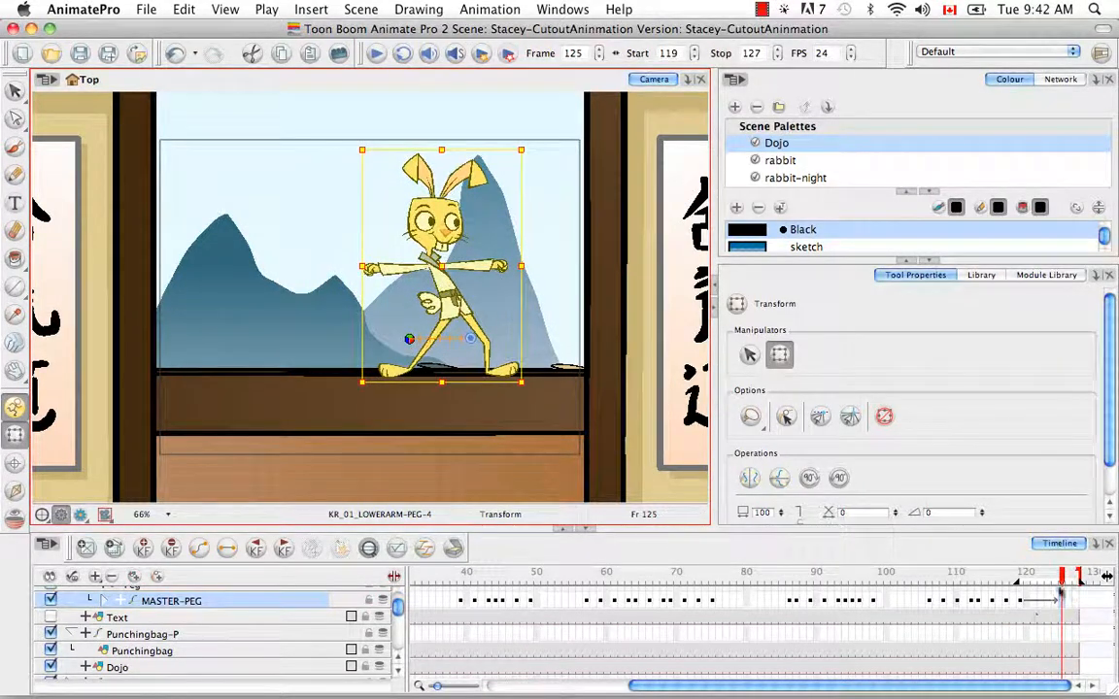
pyautogui.moveTo(1061, 581); pyautogui.dragTo(1020, 580)
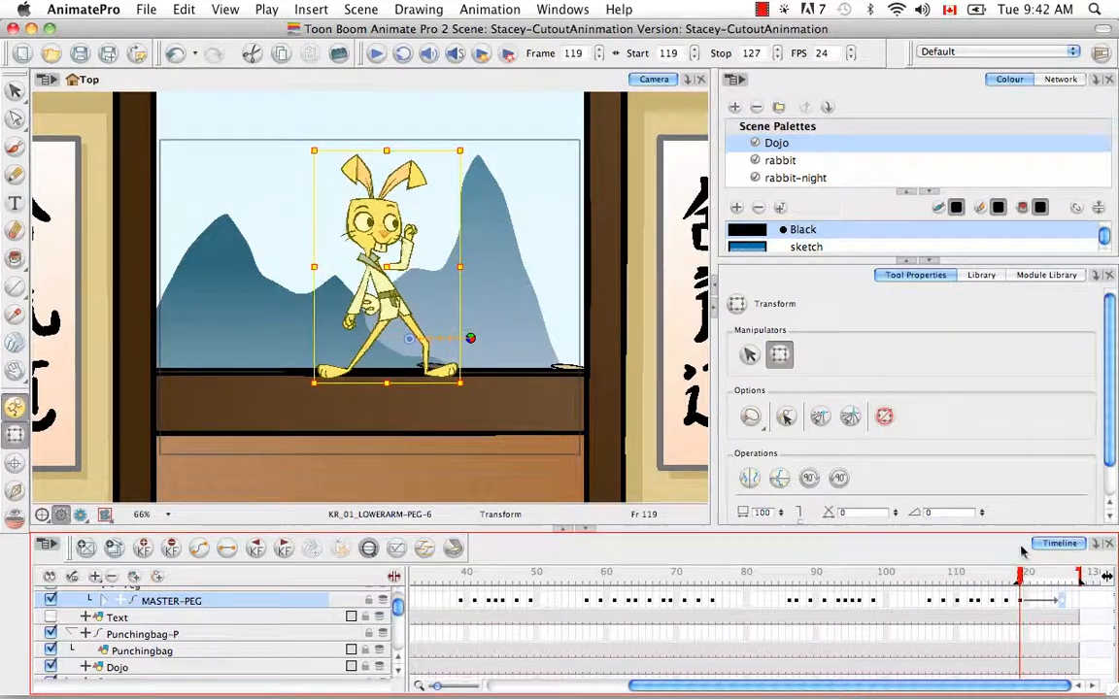
pyautogui.click(375, 54)
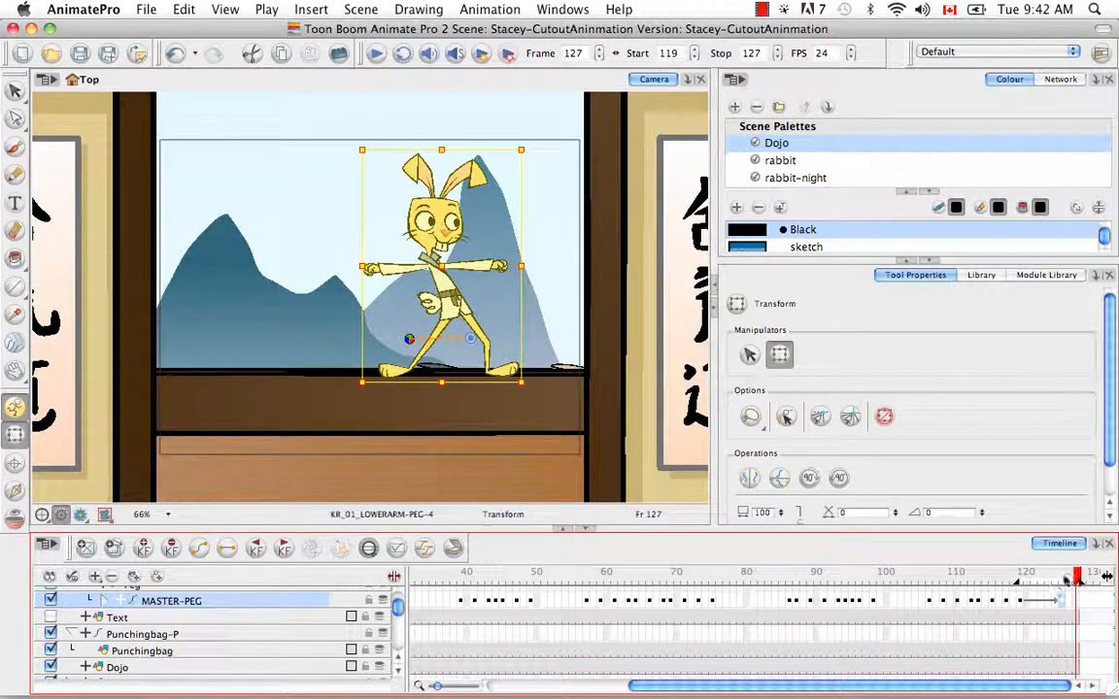
# Return to frame 119, select the frame 119 keyframes from MASTER-PEG down to kr_neck-P, and collapse the hierarchy
pyautogui.moveTo(1077, 580); pyautogui.dragTo(1019, 580)
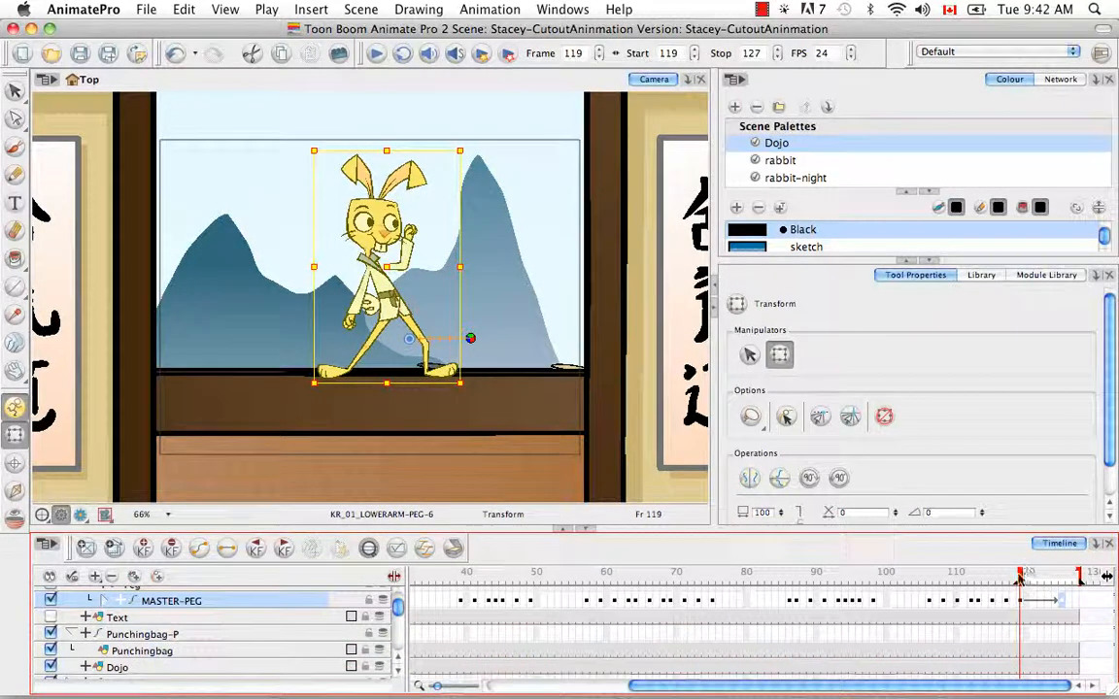
pyautogui.click(106, 602)
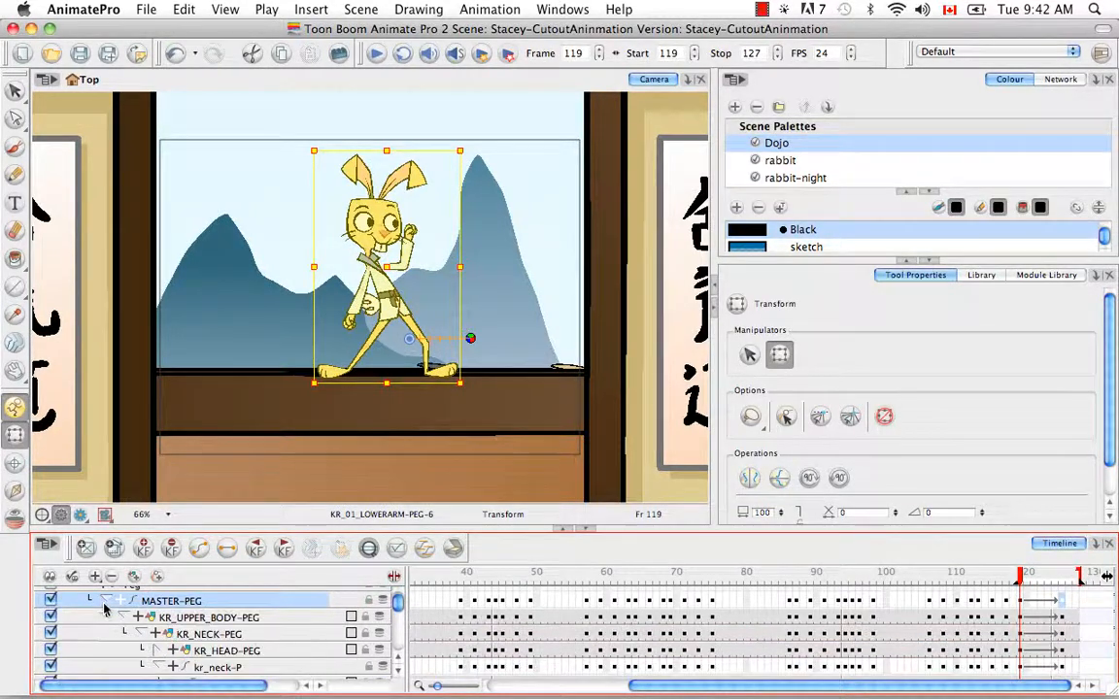
pyautogui.click(1023, 602)
pyautogui.keyDown('shift'); pyautogui.click(1020, 669); pyautogui.keyUp('shift')
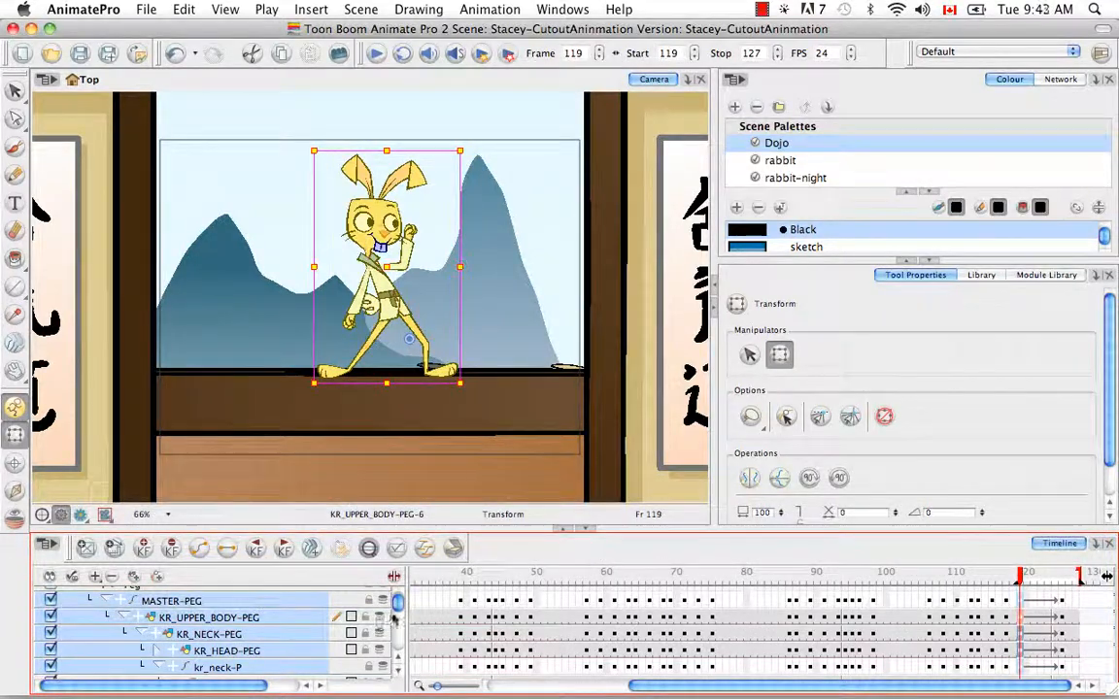
pyautogui.click(118, 602)
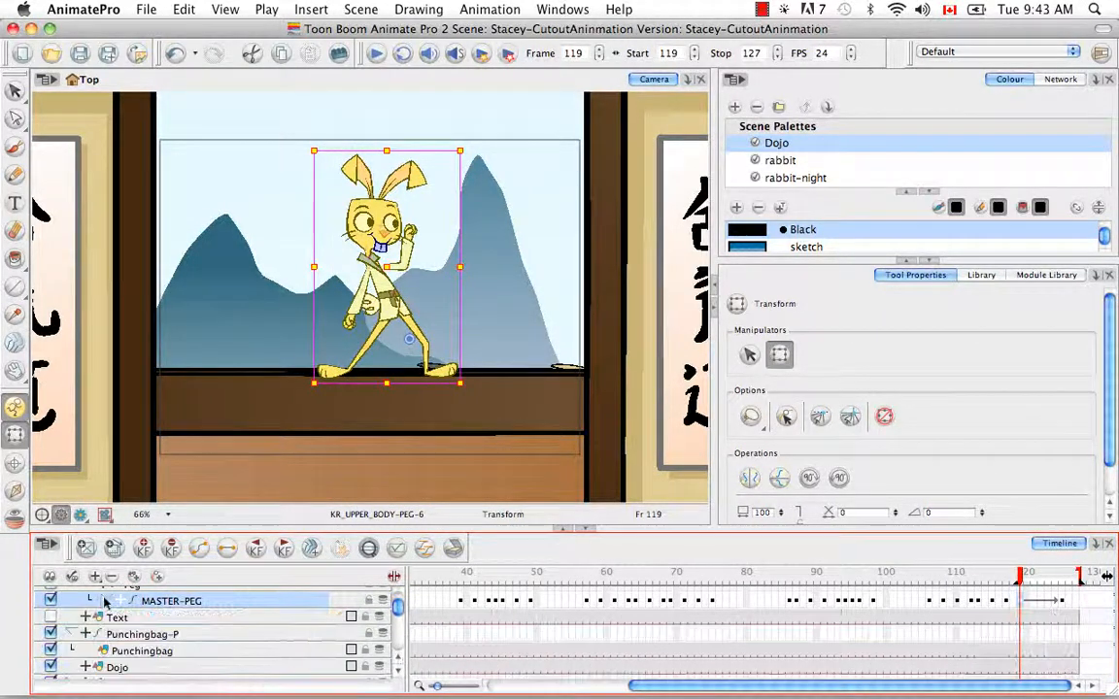
# Open Set Ease for Multiple Parameters on MASTER-PEG's frame 119 keyframe and exclude skew and scale functions, leaving motion and rotation included
pyautogui.press('Return')
pyautogui.click(1019, 602)
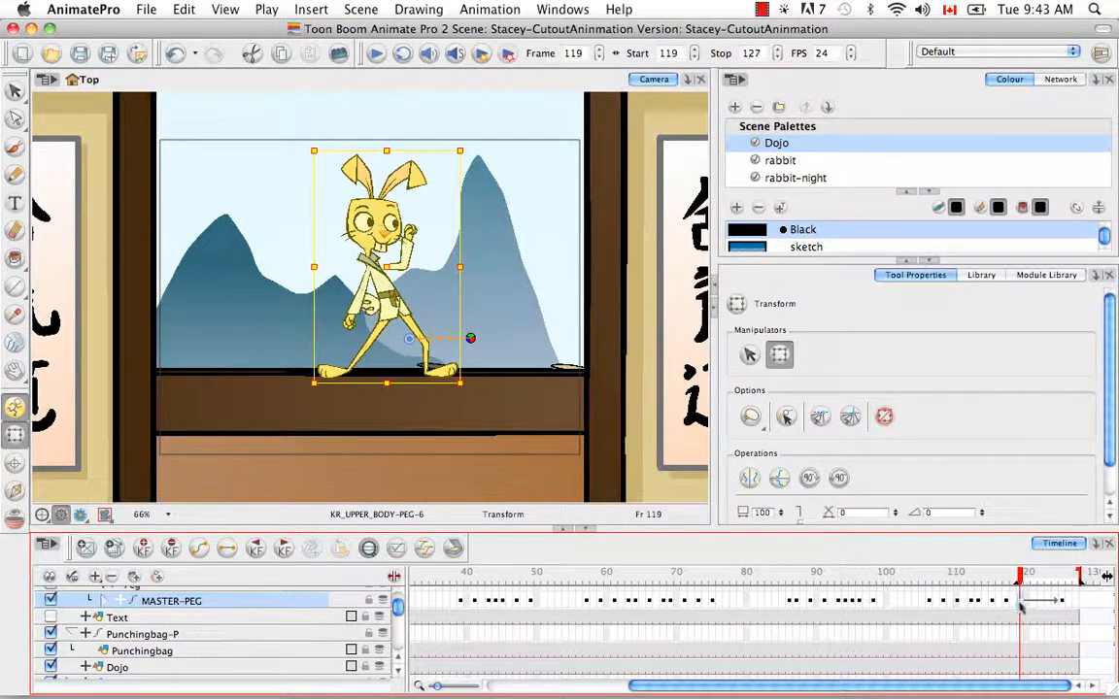
pyautogui.rightClick(1019, 602)
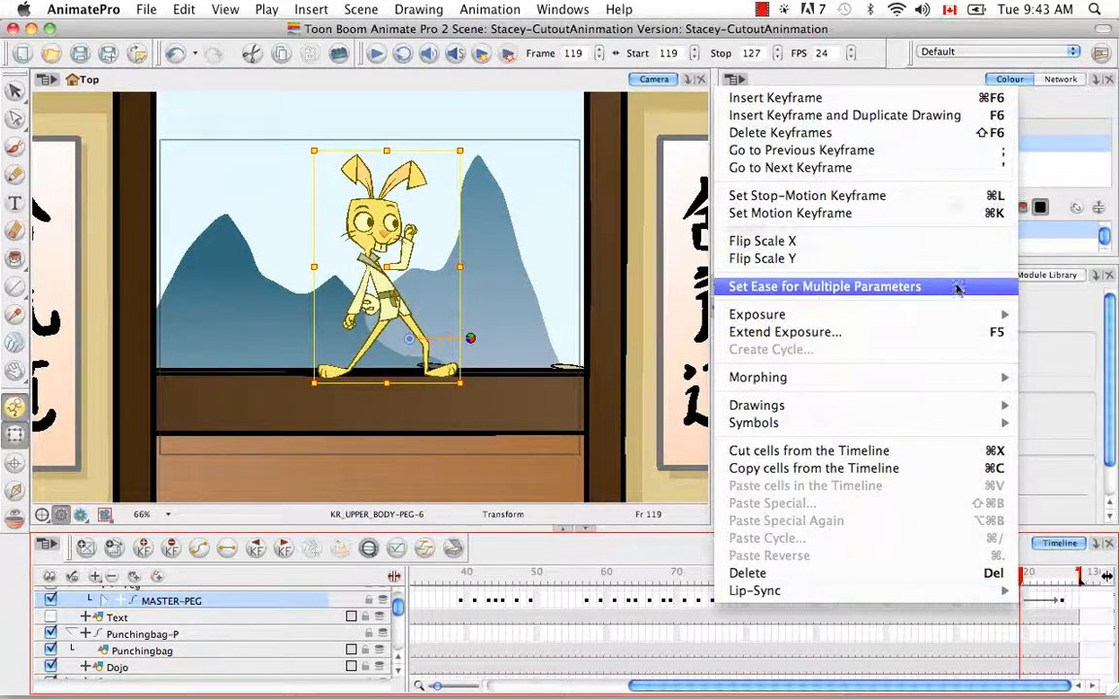
pyautogui.click(959, 292)
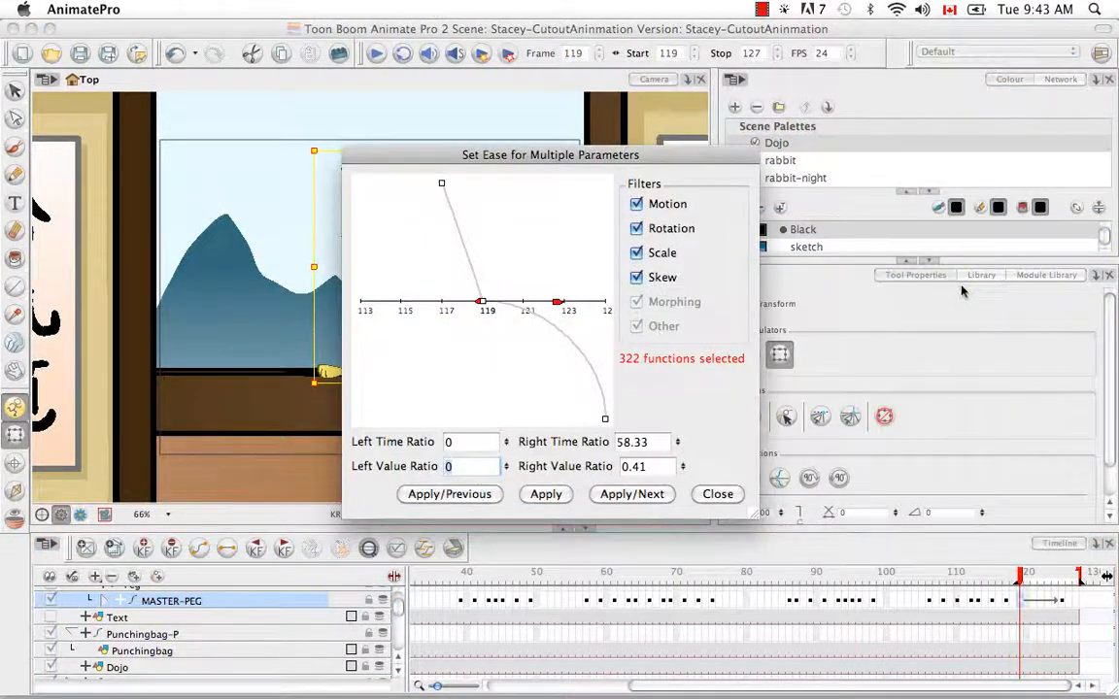
pyautogui.moveTo(626, 157); pyautogui.dragTo(825, 209)
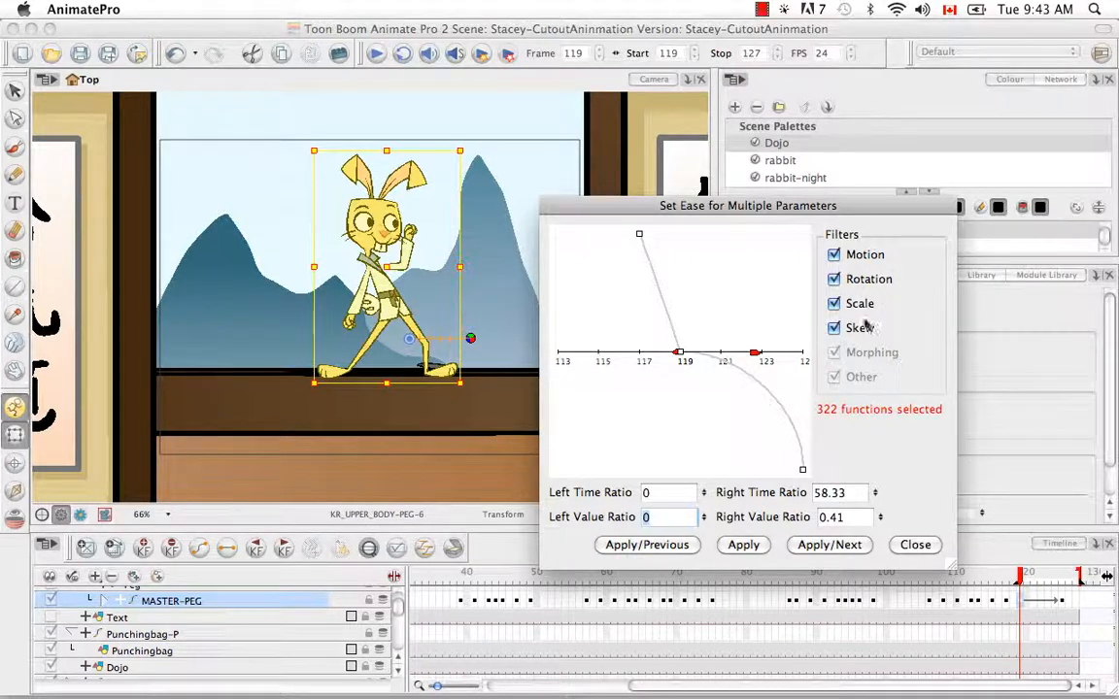
pyautogui.click(834, 329)
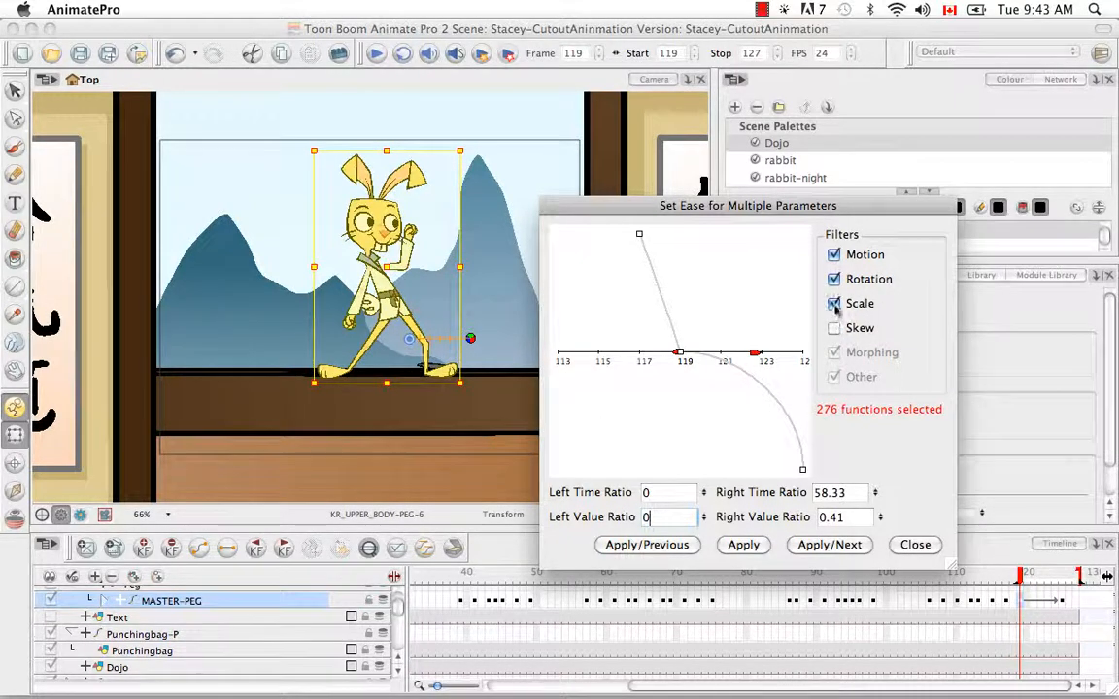
pyautogui.click(834, 304)
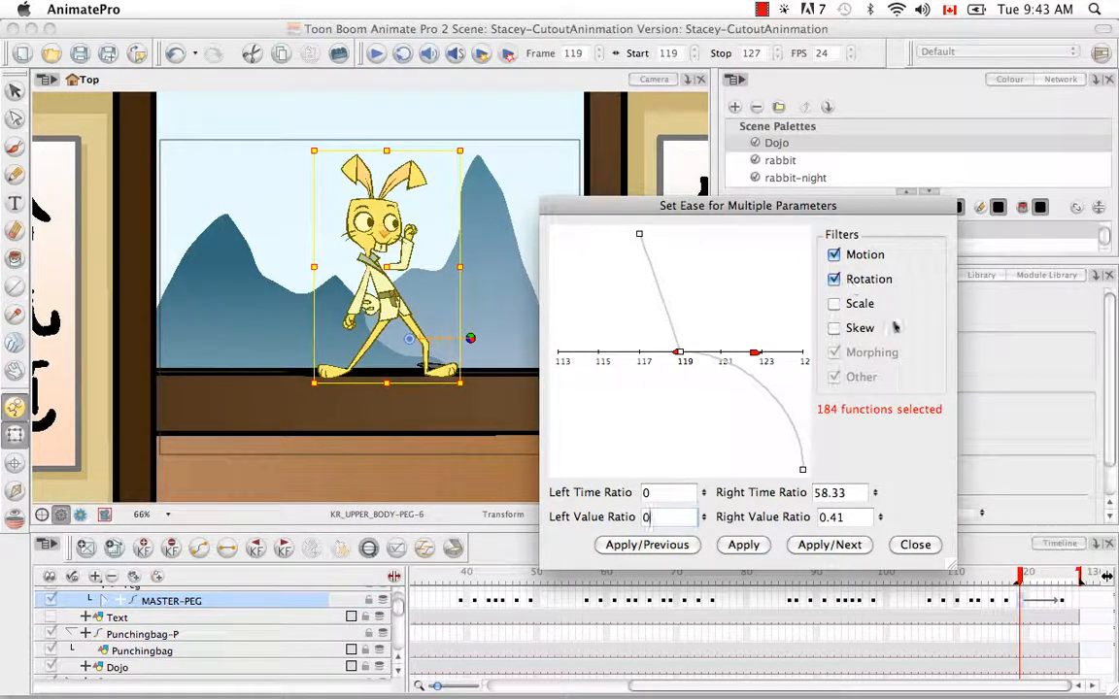
# Shape frame 119's easing handles to left time ratio 100 and value ratio -1.48, right time ratio 75.71 and value ratio 0, and apply
pyautogui.moveTo(678, 352); pyautogui.dragTo(637, 351)
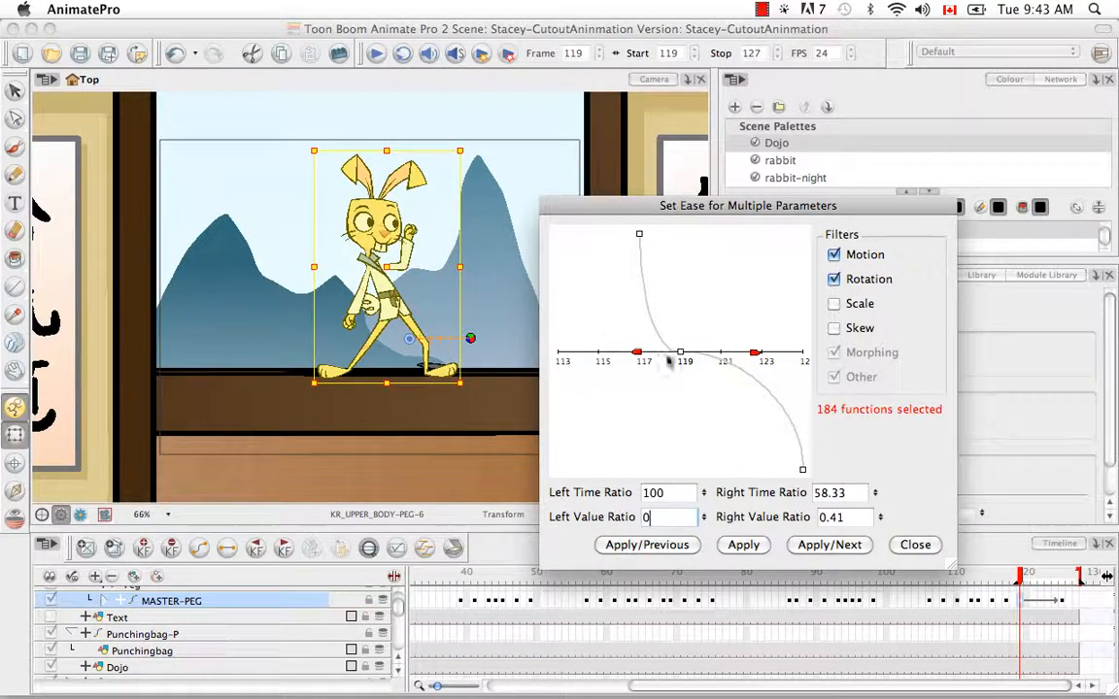
pyautogui.moveTo(755, 351); pyautogui.dragTo(728, 359)
pyautogui.moveTo(636, 351); pyautogui.dragTo(644, 311)
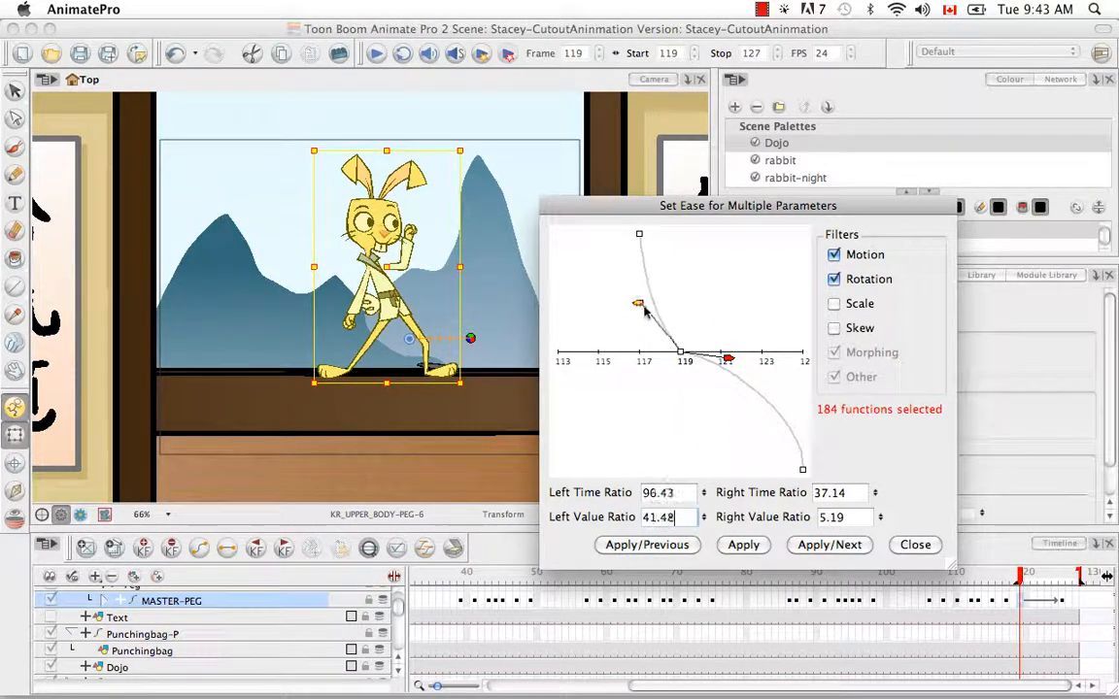
pyautogui.moveTo(727, 360); pyautogui.dragTo(753, 314)
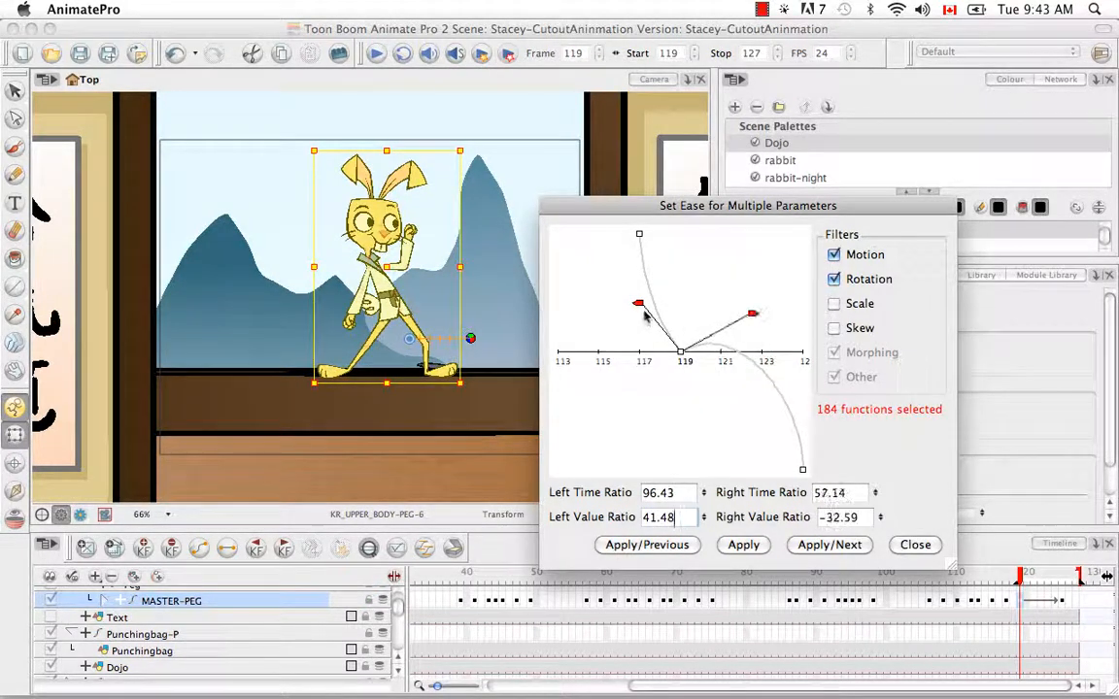
pyautogui.moveTo(638, 305); pyautogui.dragTo(591, 377)
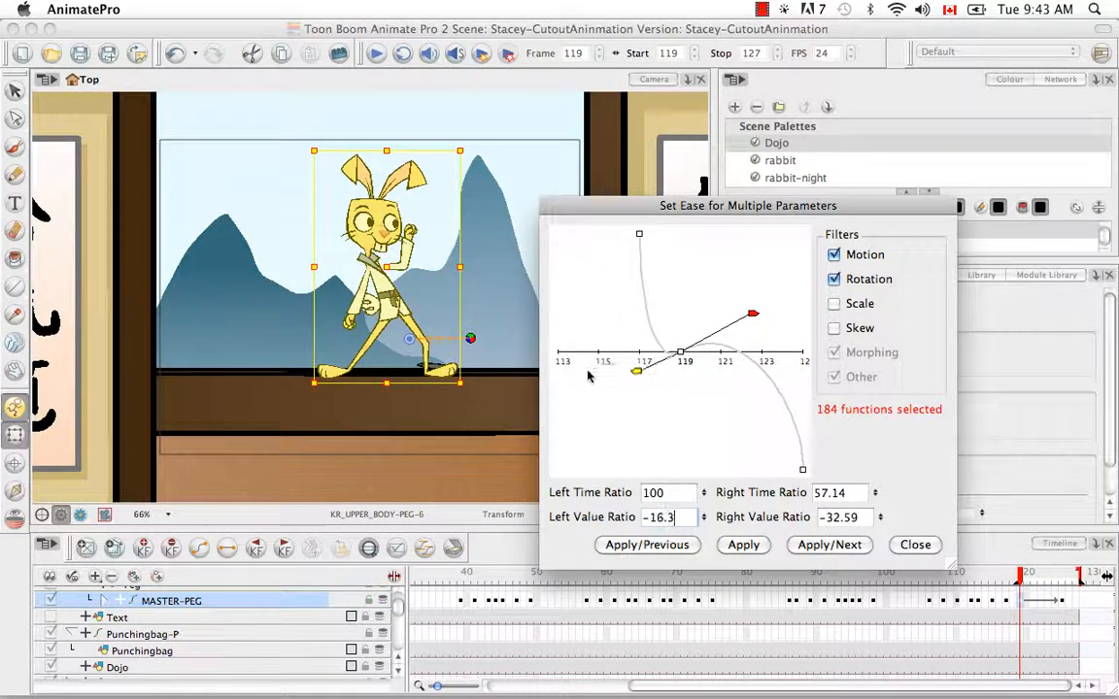
pyautogui.moveTo(753, 316)
pyautogui.mouseDown()
pyautogui.moveTo(766, 339)
pyautogui.moveTo(758, 319)
pyautogui.mouseUp()
pyautogui.moveTo(641, 385); pyautogui.dragTo(637, 354)
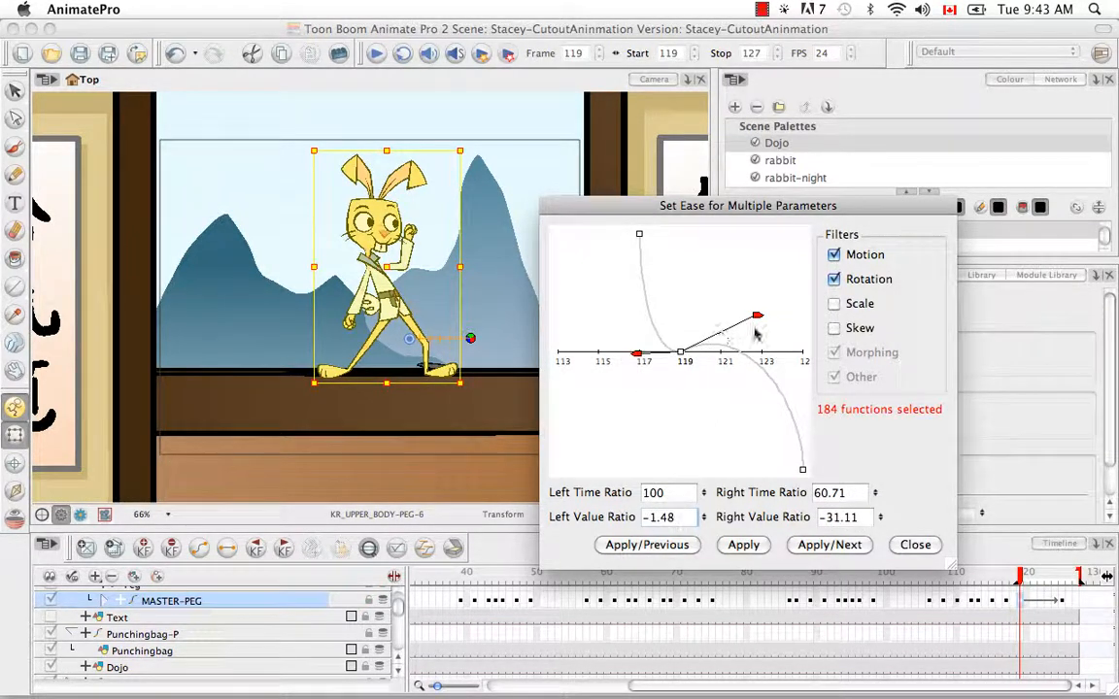
pyautogui.moveTo(757, 318); pyautogui.dragTo(773, 352)
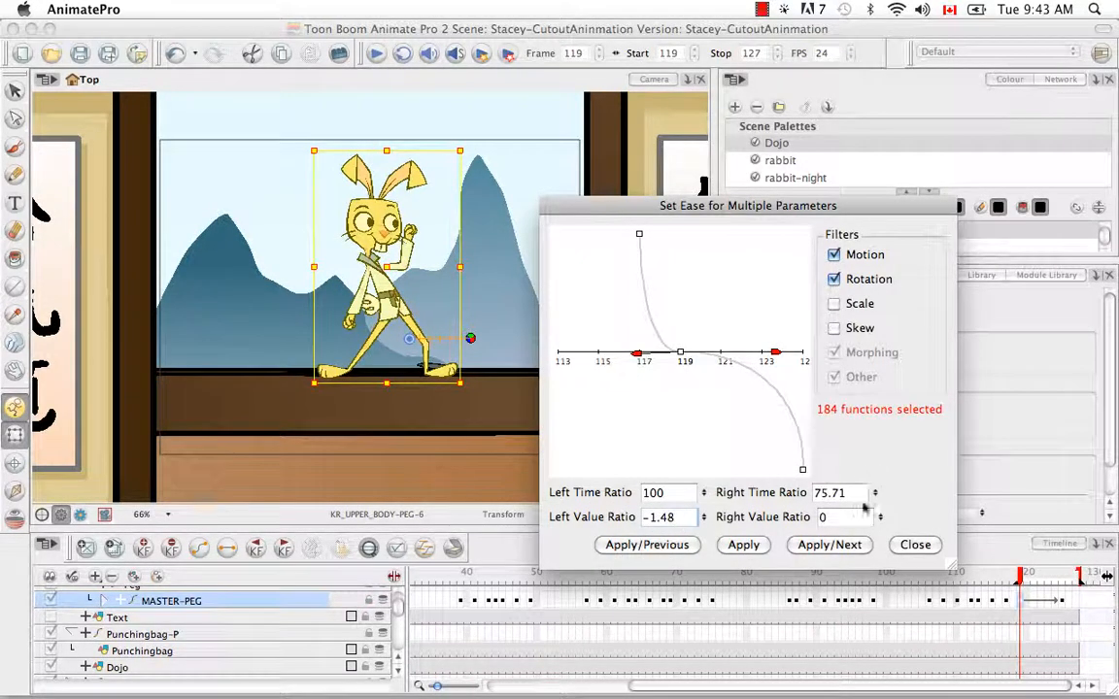
pyautogui.click(744, 544)
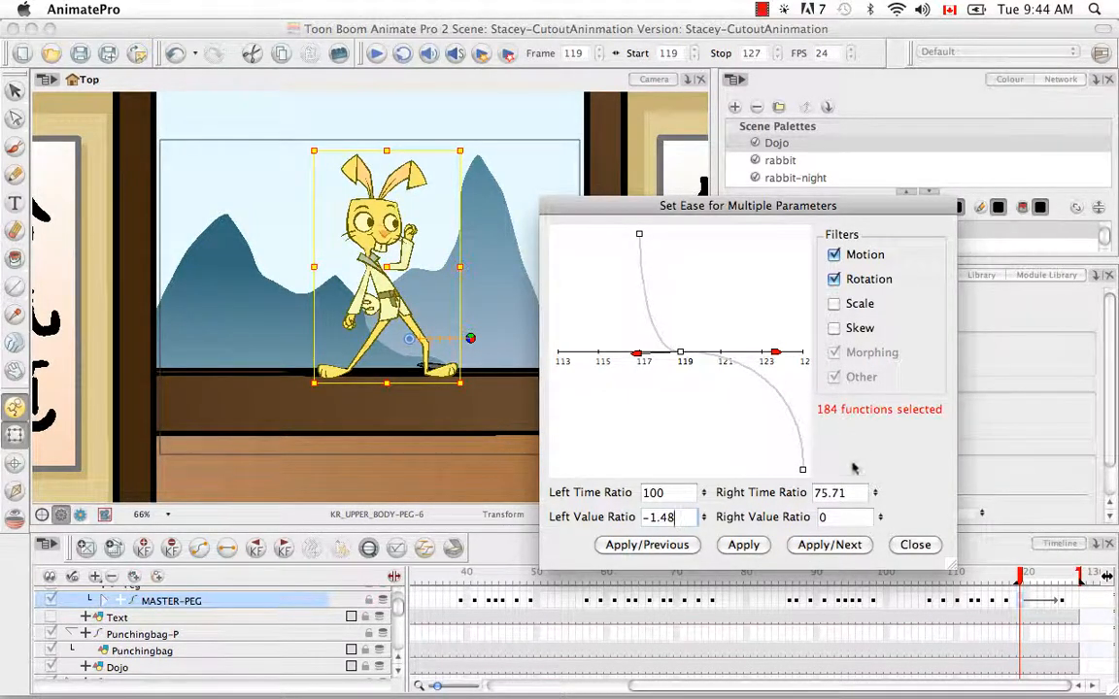
# Set frame 125's left value ratio to 42.96, apply it, step back through the keyframes to frame 117, and close the easing dialog
pyautogui.click(839, 550)
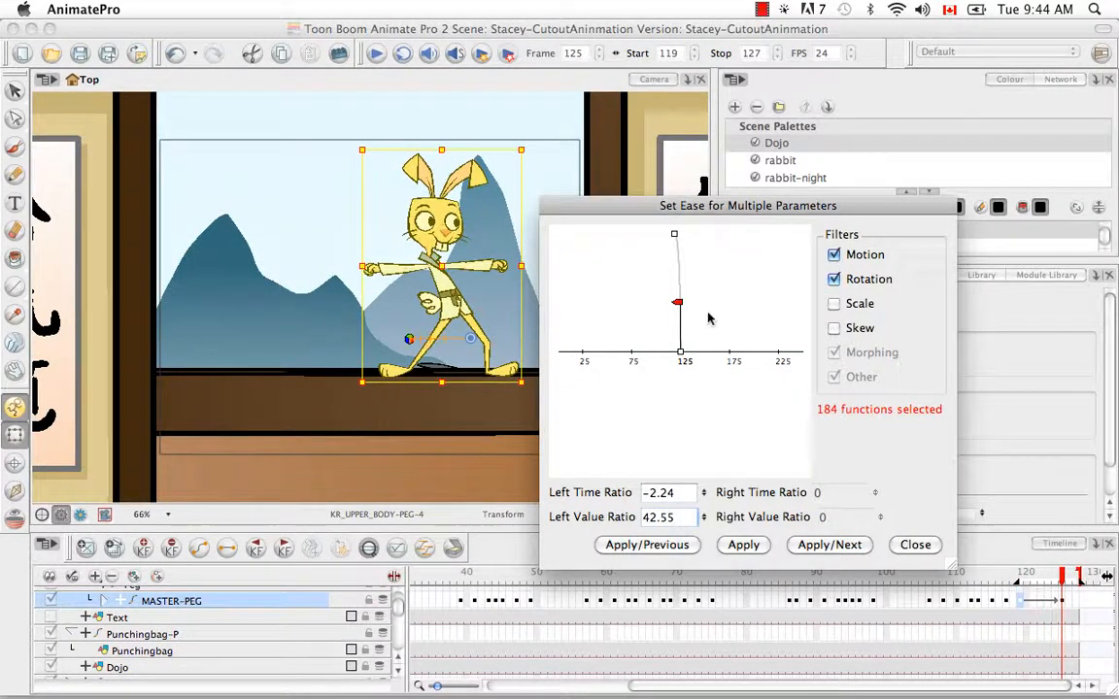
pyautogui.moveTo(678, 304); pyautogui.dragTo(675, 302)
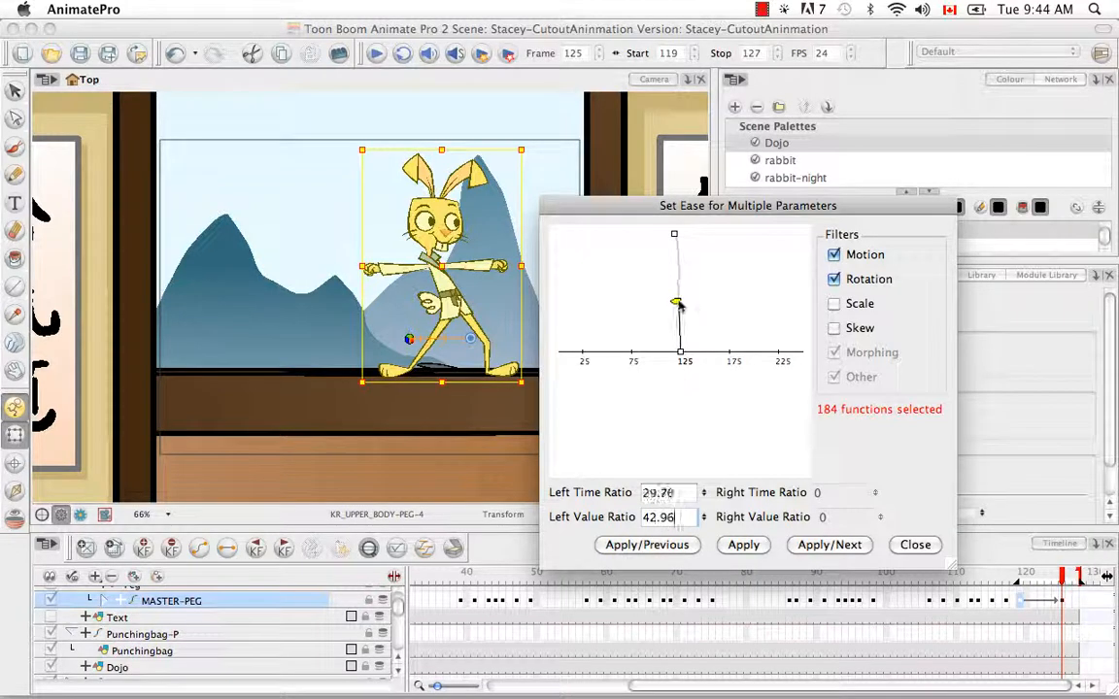
pyautogui.click(666, 547)
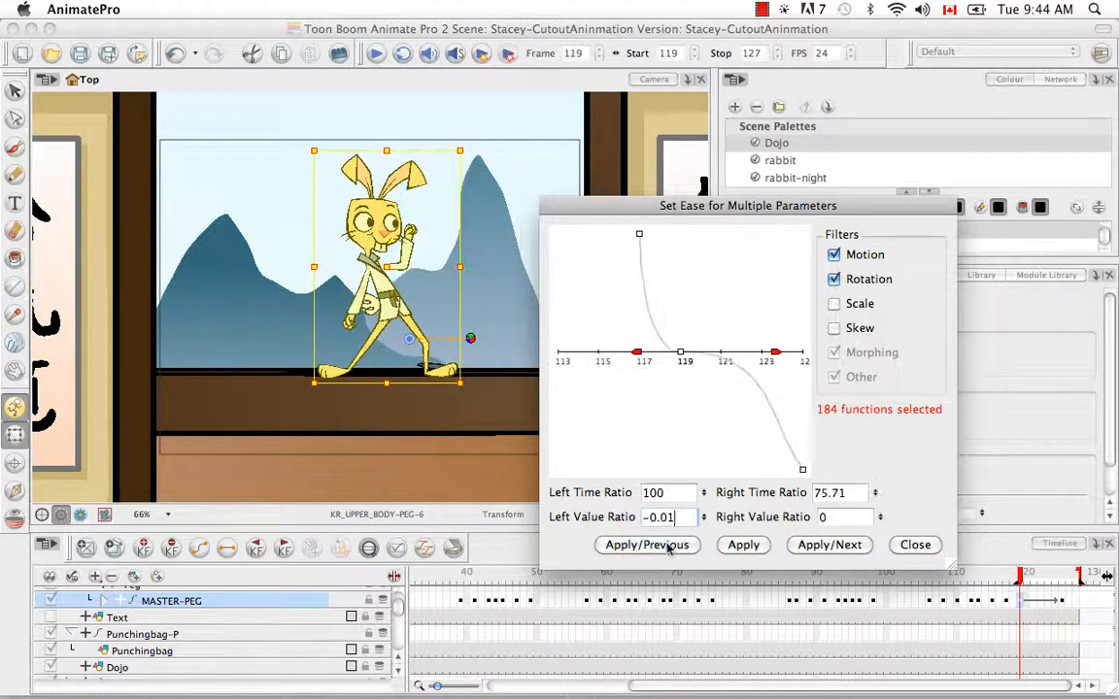
pyautogui.click(666, 546)
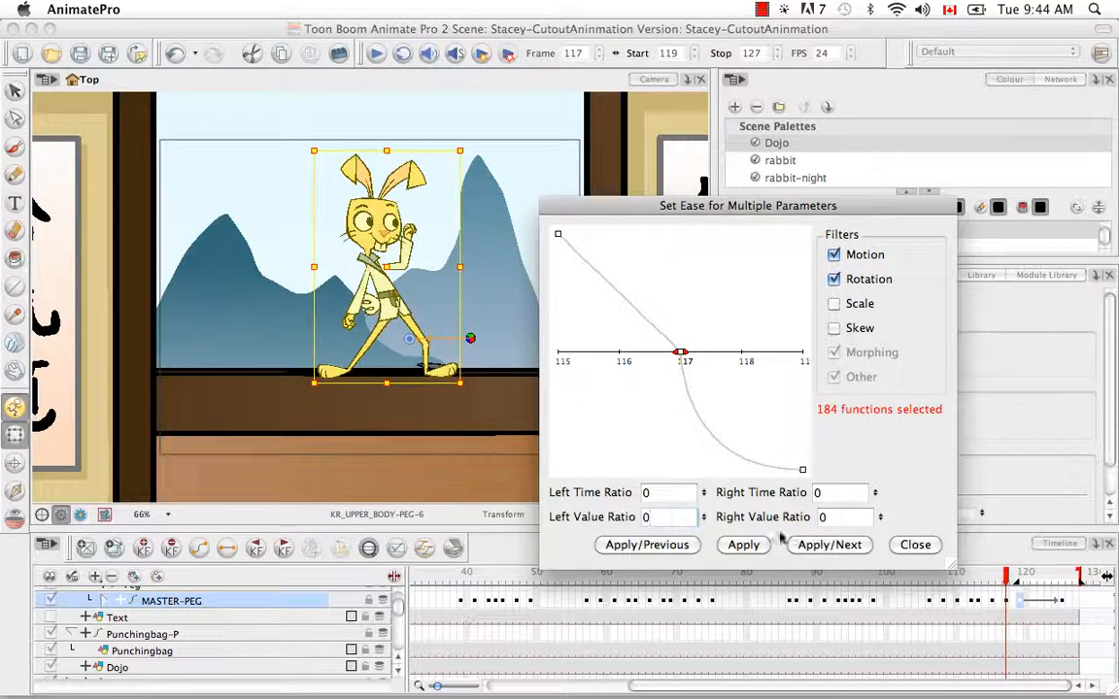
pyautogui.click(926, 547)
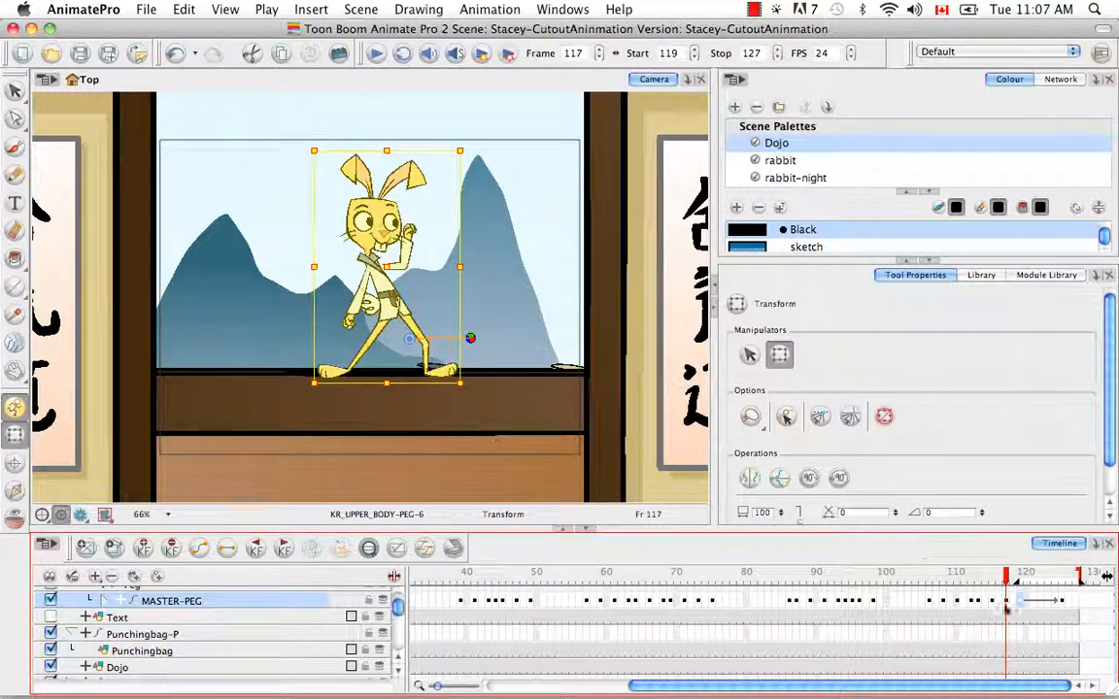
# Expand MASTER-PEG's hierarchy, widen the timeline's frame area, and enlarge the rabbit to 150% in the Camera view
pyautogui.click(139, 562)
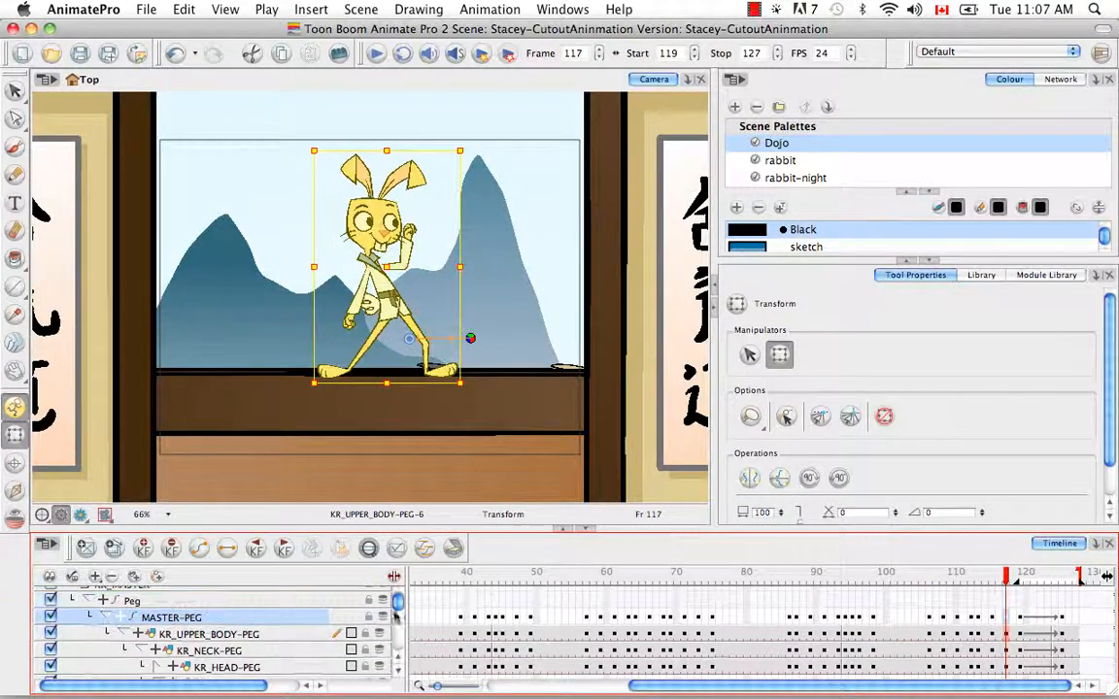
pyautogui.scroll(1, 379, 635)
pyautogui.moveTo(404, 580); pyautogui.dragTo(306, 579)
pyautogui.press('super+equal')
pyautogui.press('super+equal')
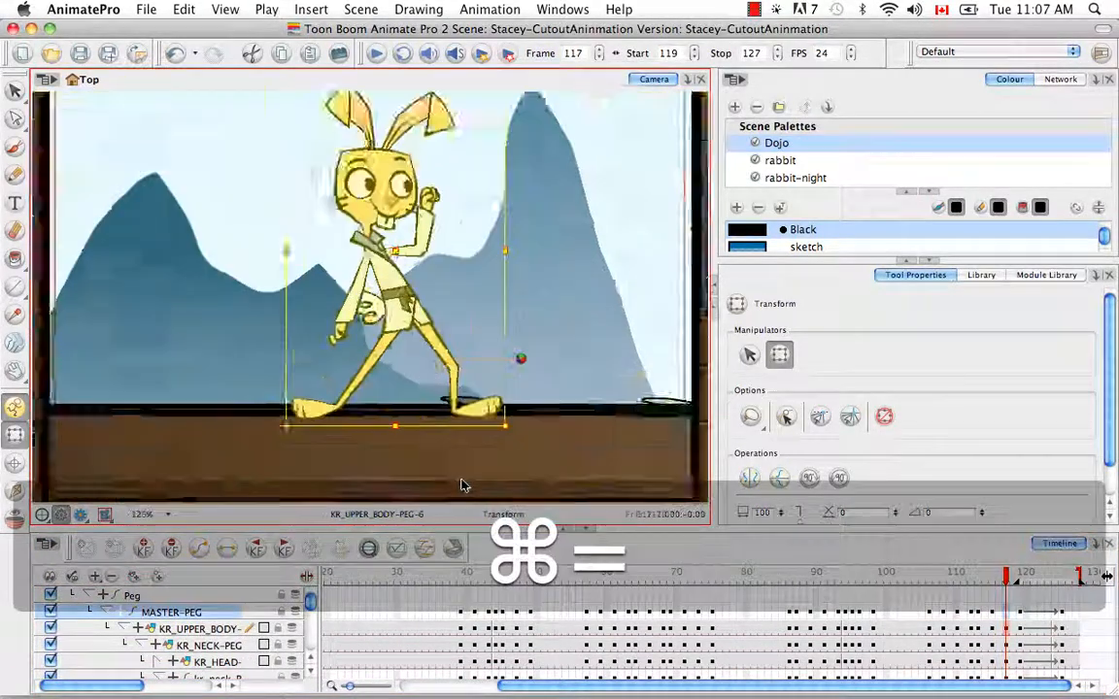
pyautogui.press('space')
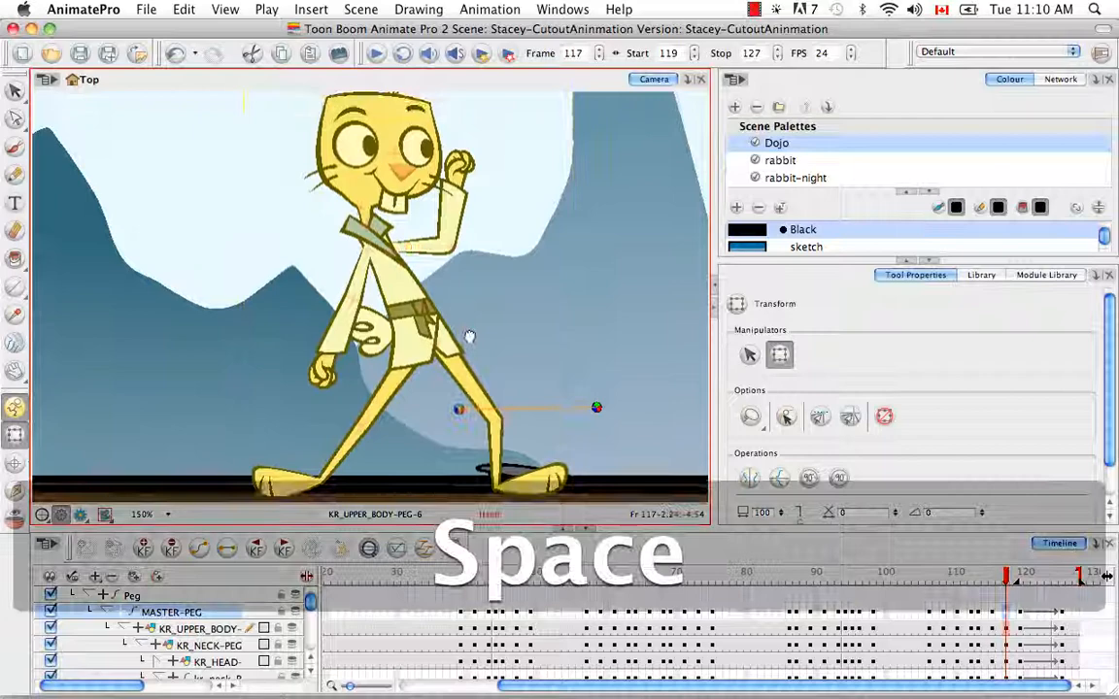
pyautogui.moveTo(469, 336); pyautogui.dragTo(463, 356)
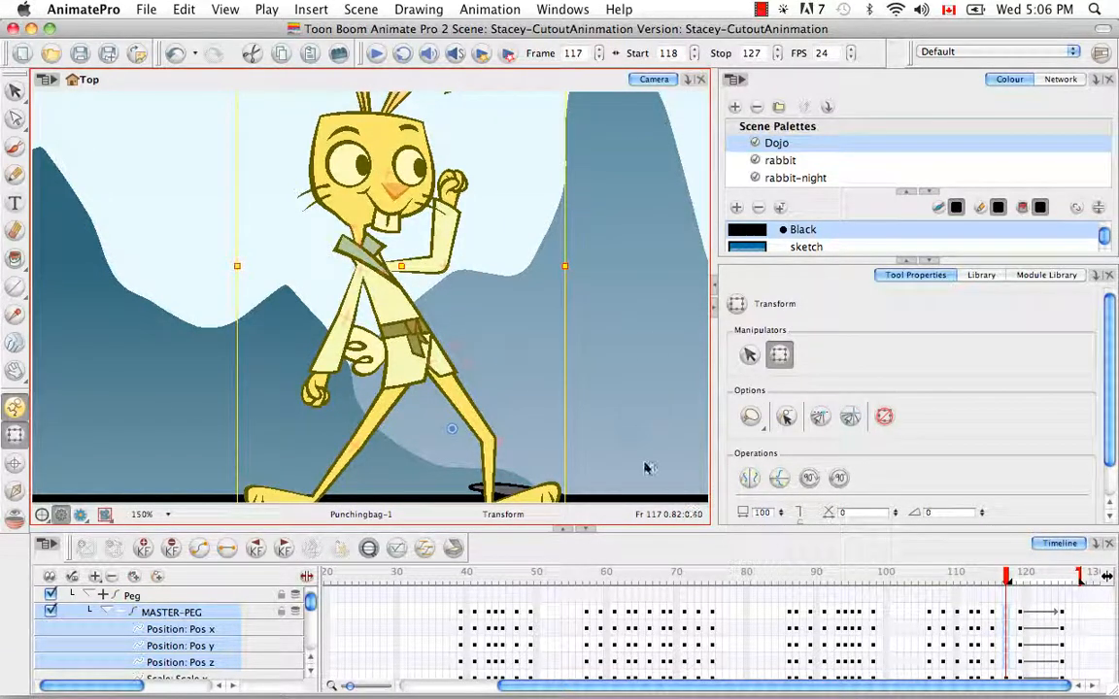
# Add a Top view beside the Camera view, enlarge it to full height, deselect everything, and magnify it to 200%
pyautogui.click(1094, 81)
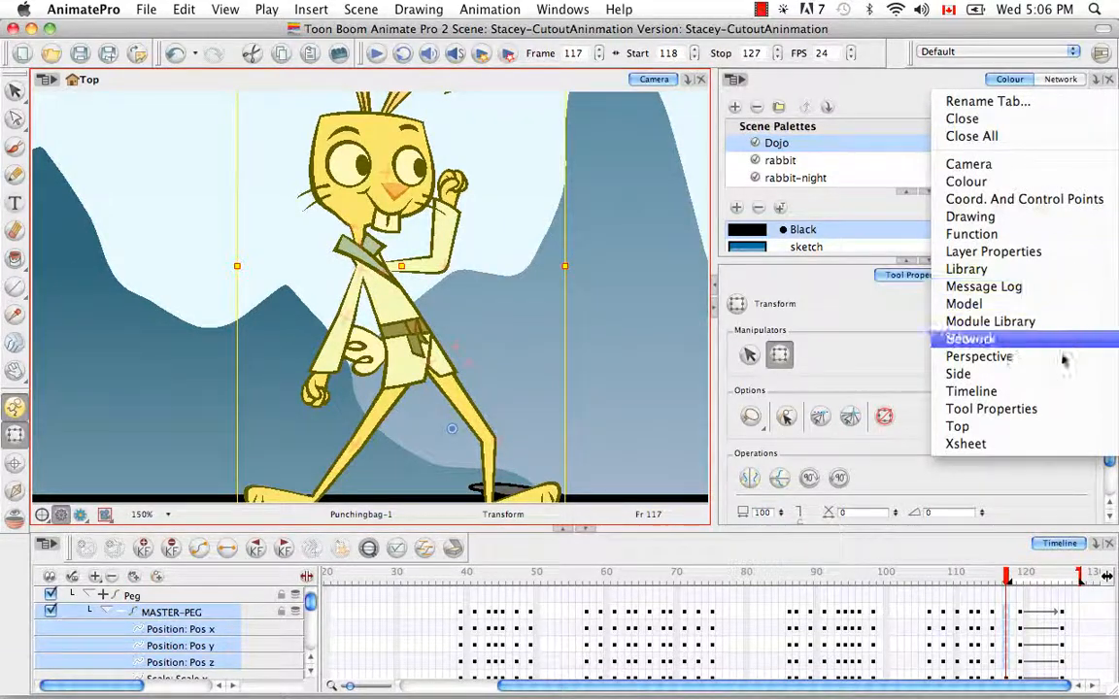
pyautogui.click(1041, 426)
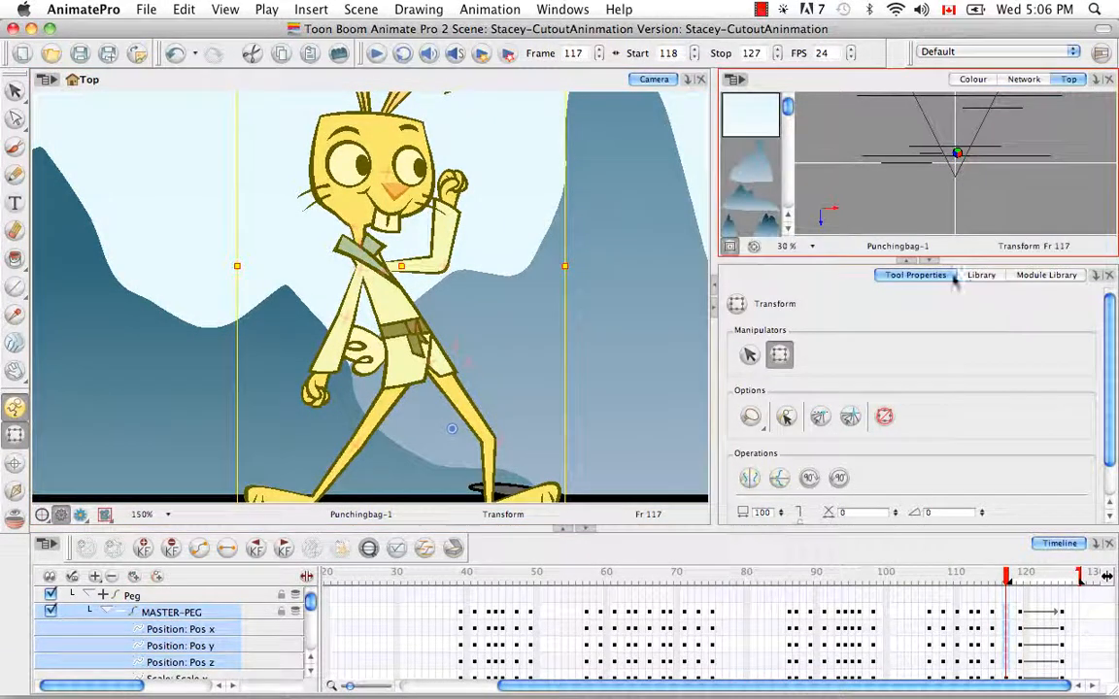
pyautogui.moveTo(845, 259); pyautogui.dragTo(855, 515)
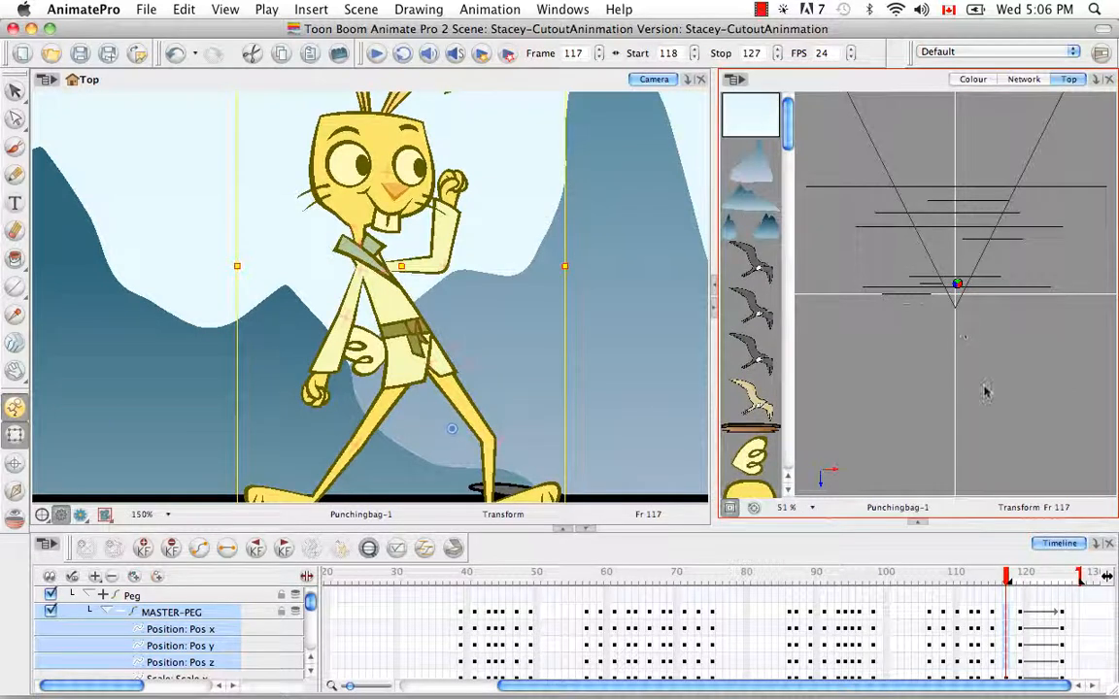
pyautogui.click(985, 392)
pyautogui.press('super+equal')
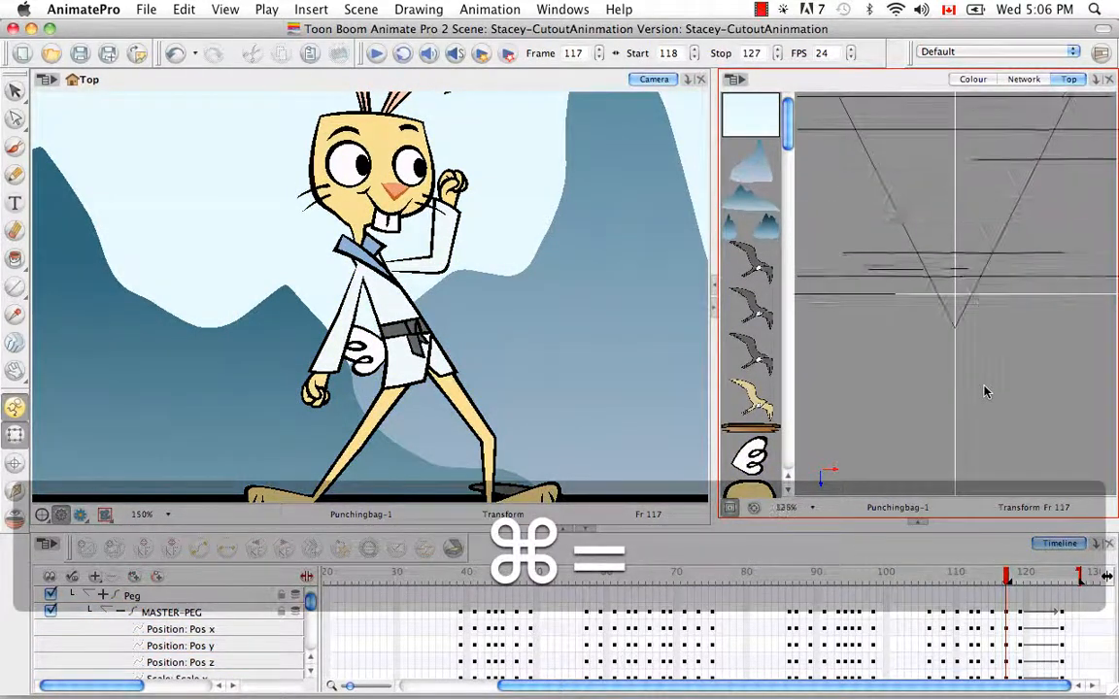
pyautogui.press('super+equal')
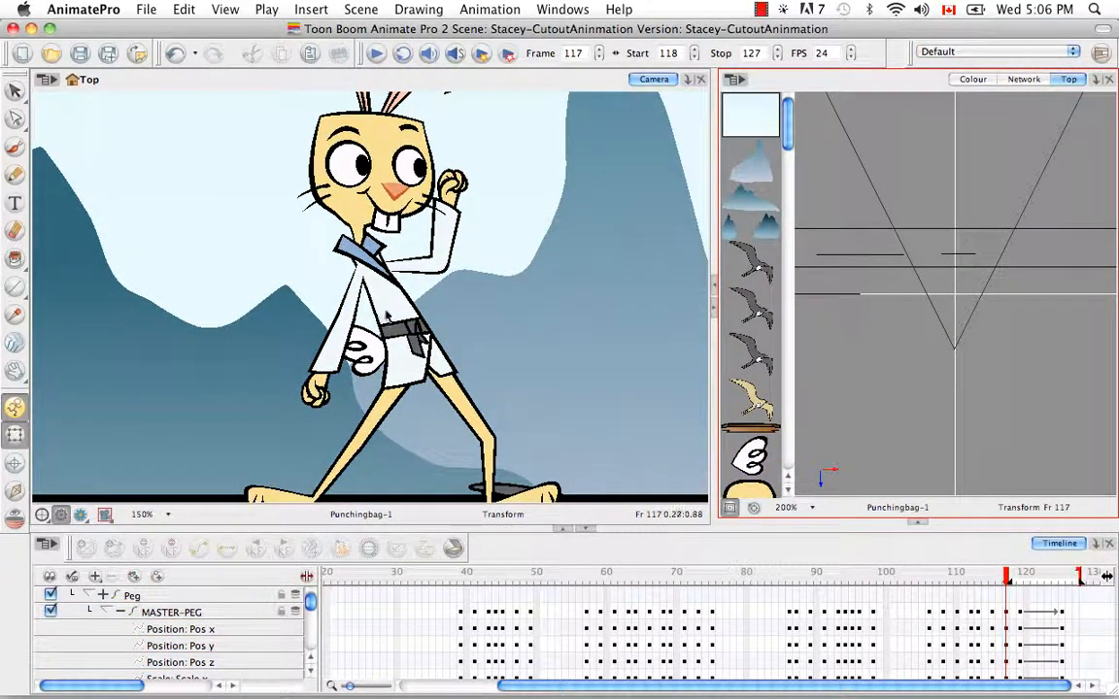
# Select the rabbit's body and move up to KR_TORSO-PEG to locate it in the Top view, and clear the selection
pyautogui.click(386, 316)
pyautogui.press('space')
pyautogui.moveTo(863, 359)
pyautogui.mouseDown()
pyautogui.moveTo(962, 378)
pyautogui.moveTo(844, 407)
pyautogui.moveTo(893, 462)
pyautogui.moveTo(889, 359)
pyautogui.moveTo(907, 451)
pyautogui.moveTo(931, 209)
pyautogui.mouseUp()
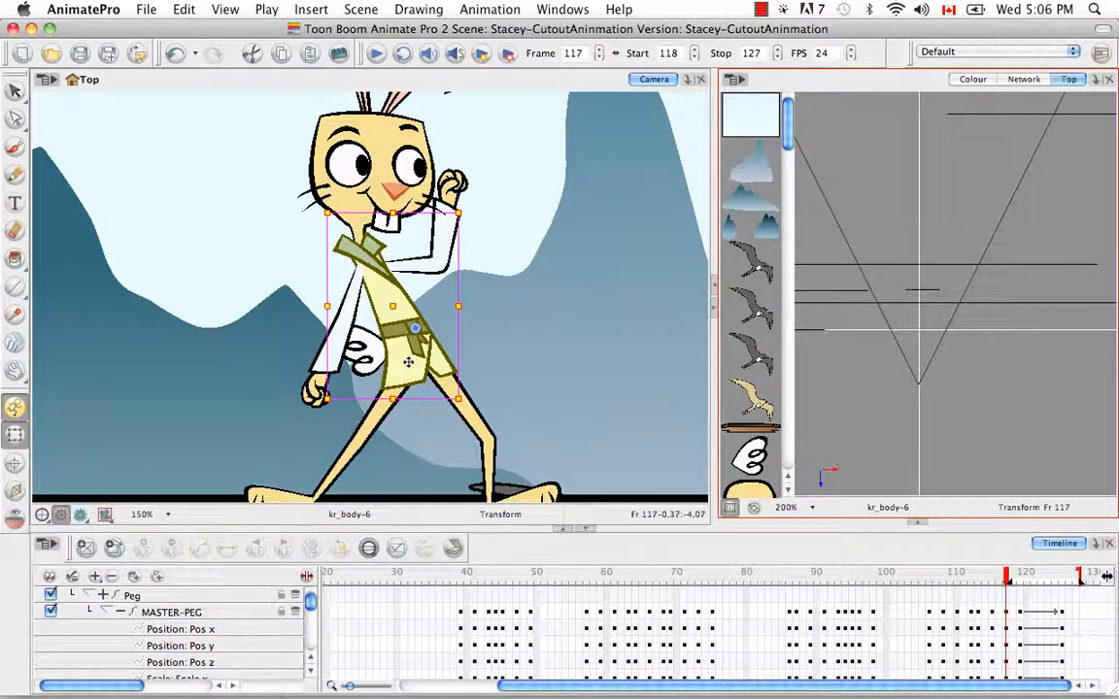
pyautogui.press('b')
pyautogui.press('b')
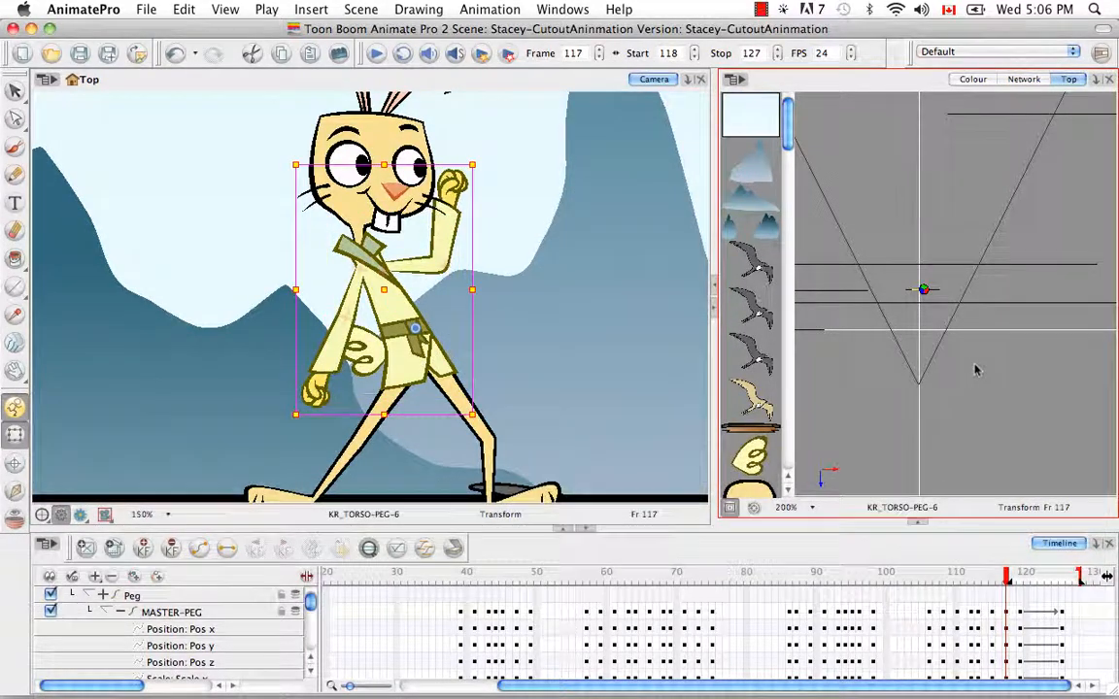
pyautogui.press('Escape')
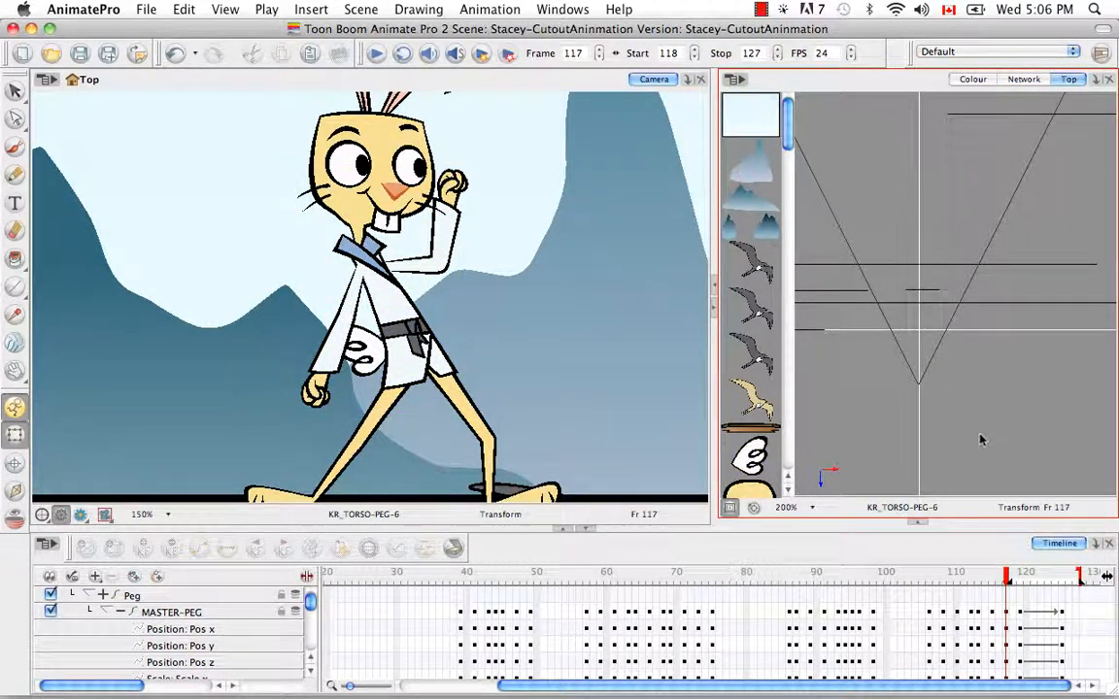
# Magnify the rabbit's layers in the Top view to 12800% to examine their depth spacing, and widen the Top view
pyautogui.press('super+equal')
pyautogui.press('super+equal')
pyautogui.press('space')
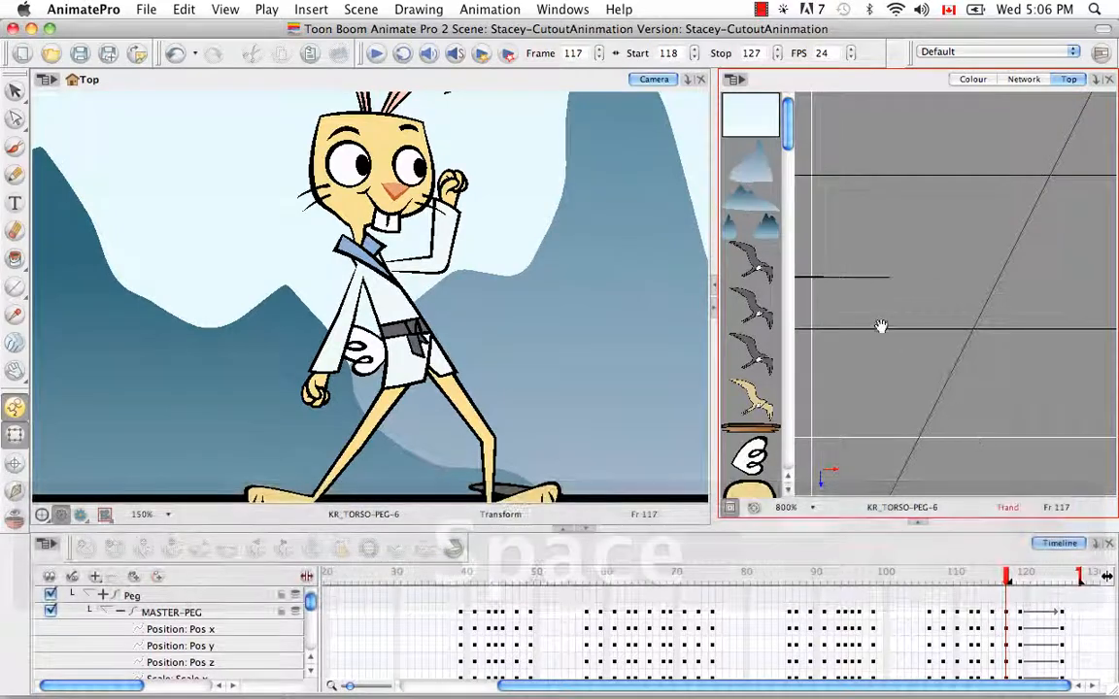
pyautogui.moveTo(881, 326); pyautogui.dragTo(1011, 345)
pyautogui.press('super+equal')
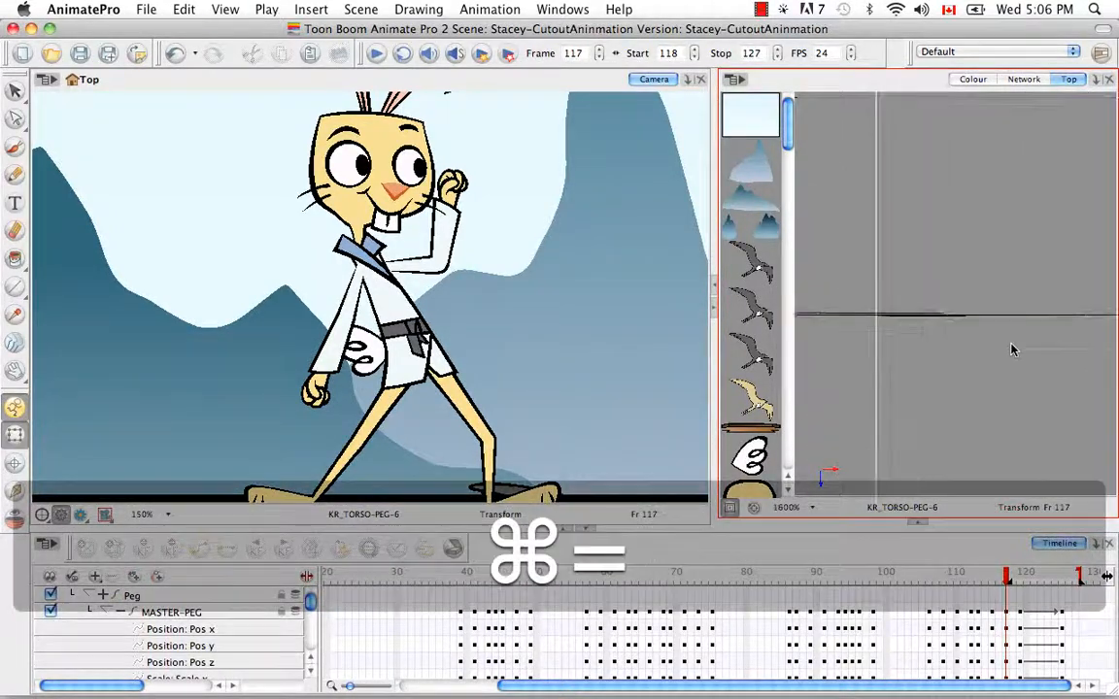
pyautogui.press('super+equal')
pyautogui.press('super+equal')
pyautogui.press('super+equal')
pyautogui.press('space')
pyautogui.moveTo(1011, 350); pyautogui.dragTo(1033, 382)
pyautogui.press('super+minus')
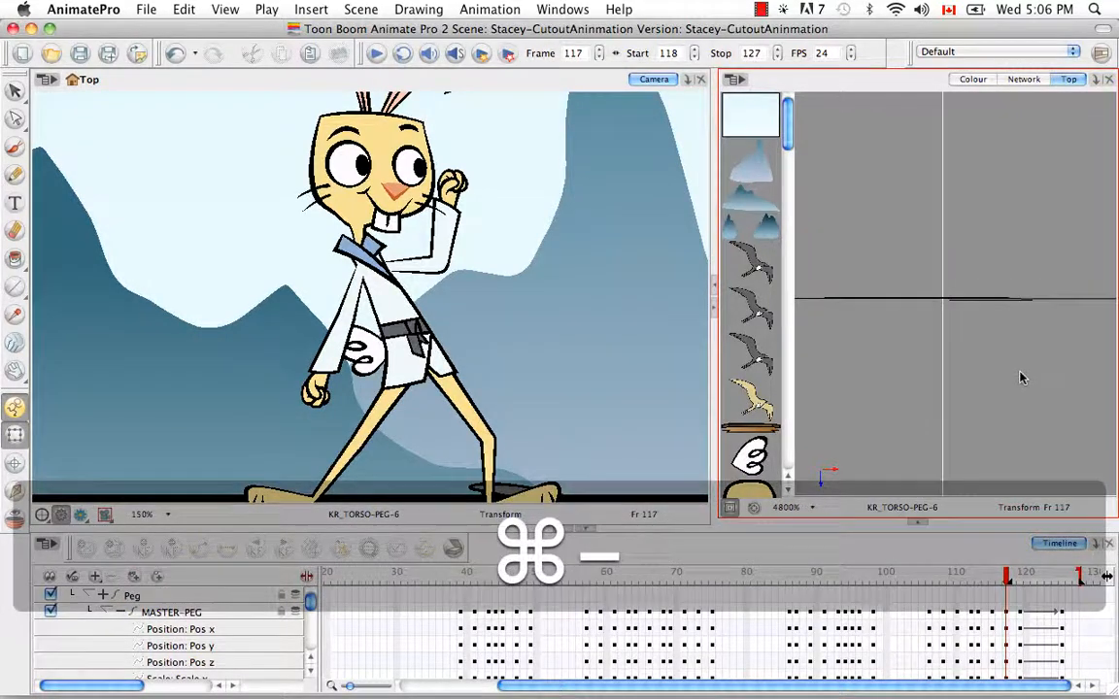
pyautogui.press('super+equal')
pyautogui.press('super+equal')
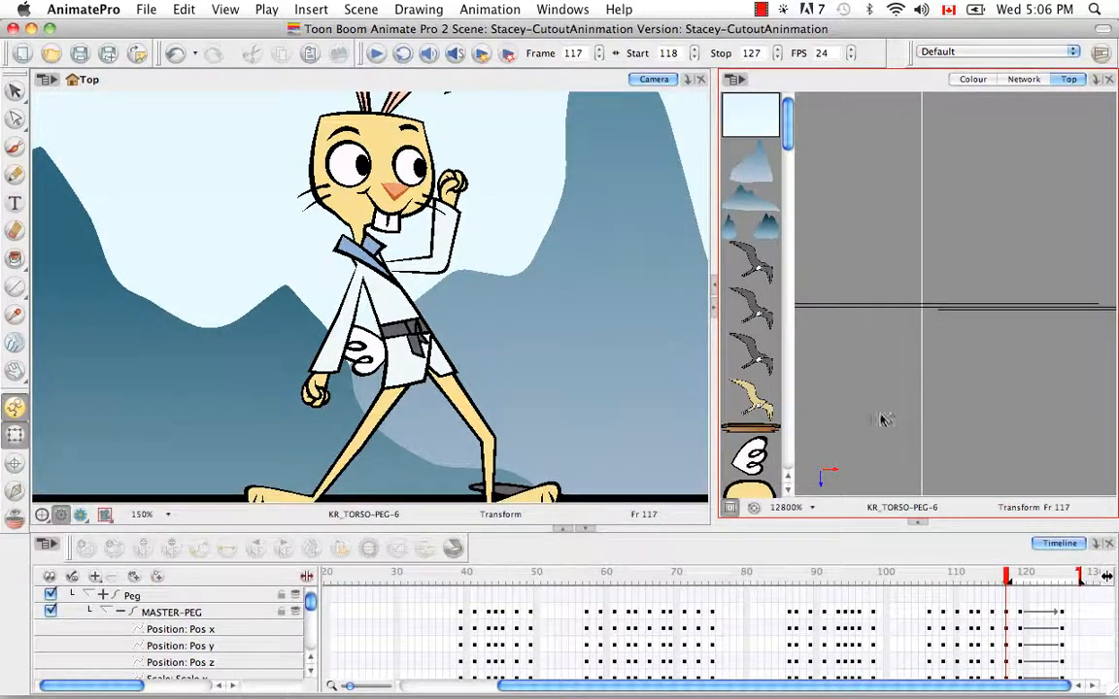
pyautogui.moveTo(715, 324); pyautogui.dragTo(647, 317)
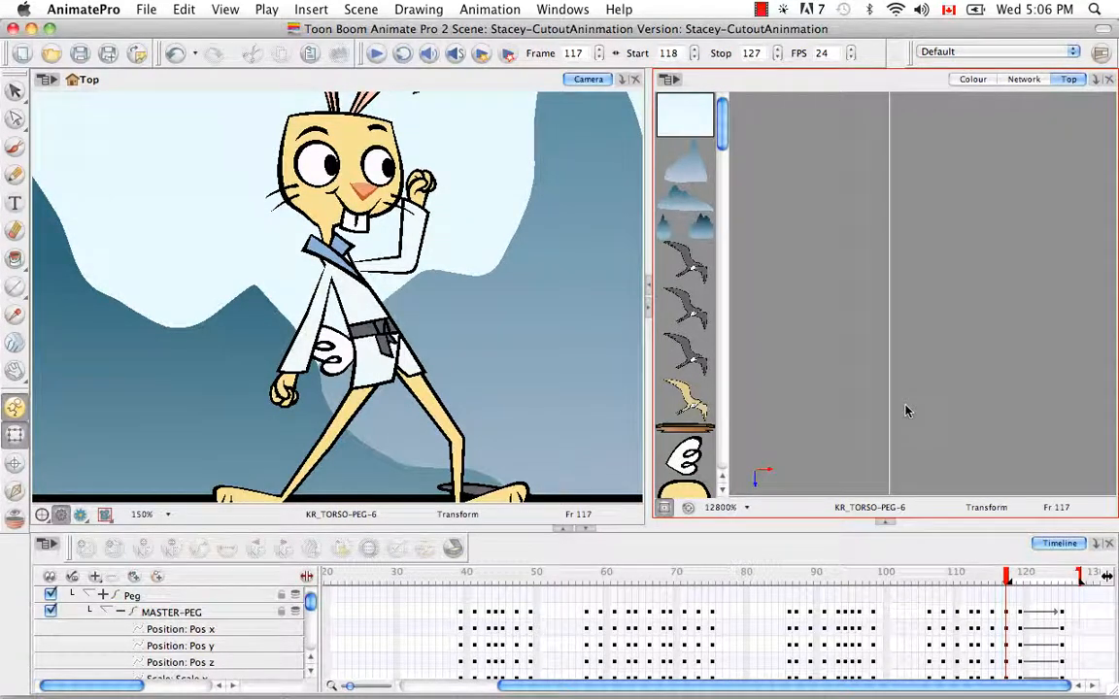
# Examine the depth spacing of the rabbit's layers in the Top view at 3200% and 12800% magnification
pyautogui.press('super+minus')
pyautogui.press('super+minus')
pyautogui.press('space')
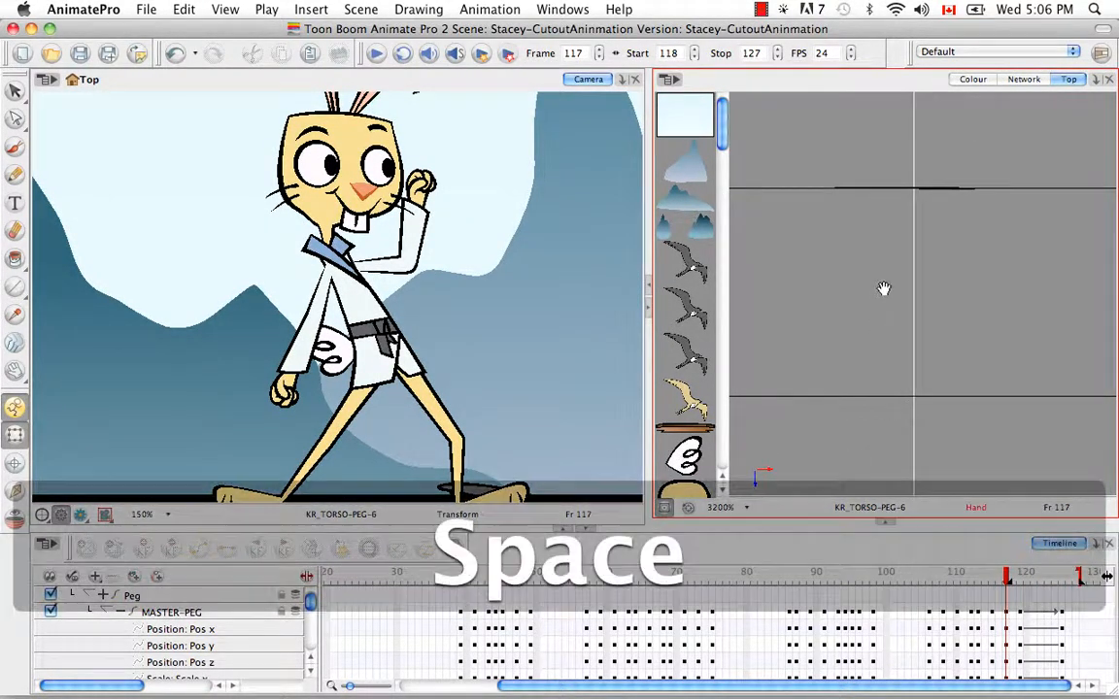
pyautogui.moveTo(884, 289); pyautogui.dragTo(879, 400)
pyautogui.press('super+equal')
pyautogui.press('super+equal')
pyautogui.press('super+equal')
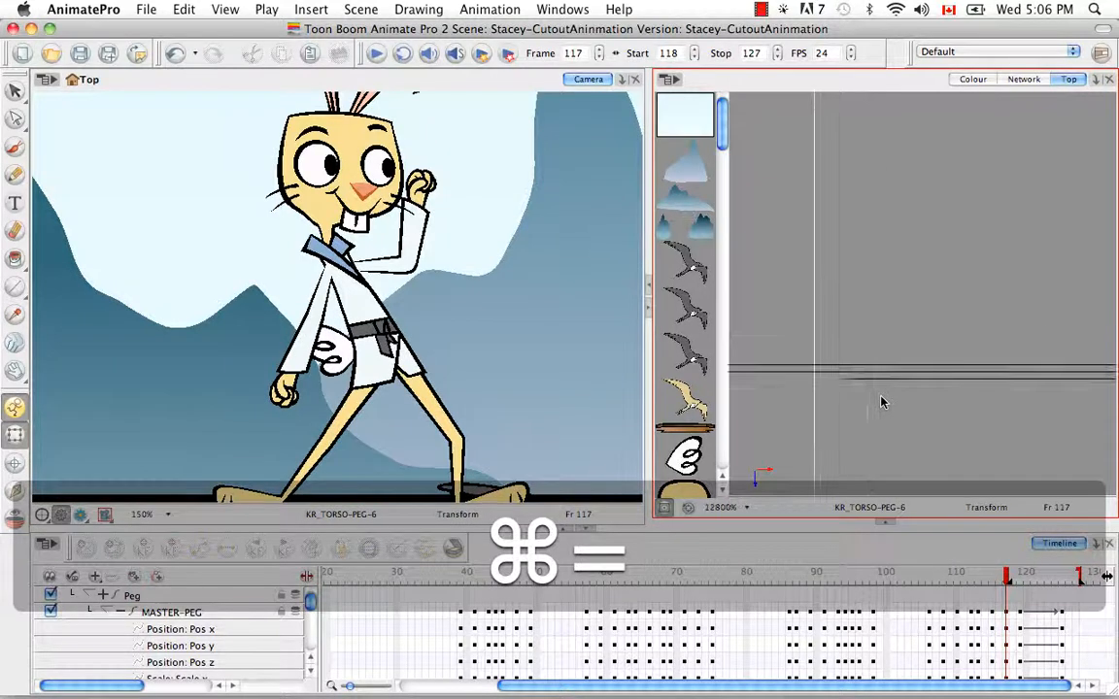
pyautogui.press('super+minus')
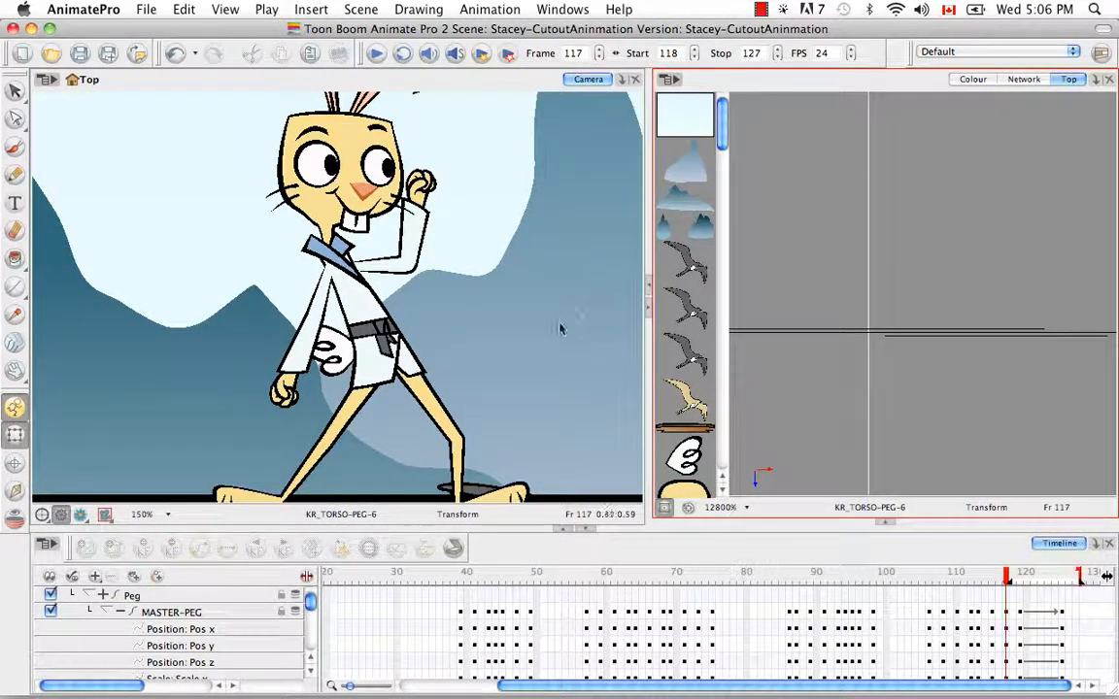
# At frame 125, rotate the rabbit's outstretched KR_01_ARM-PEG arm down beside its body and nudge it back in depth behind the tail
pyautogui.moveTo(1007, 579); pyautogui.dragTo(1061, 579)
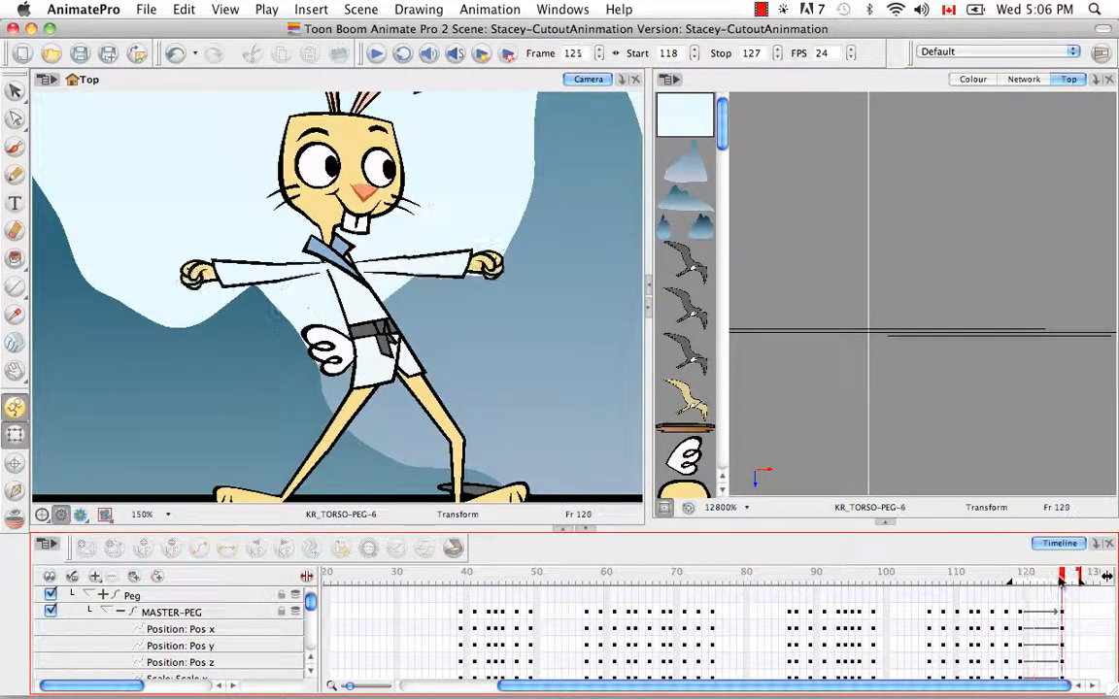
pyautogui.click(393, 267)
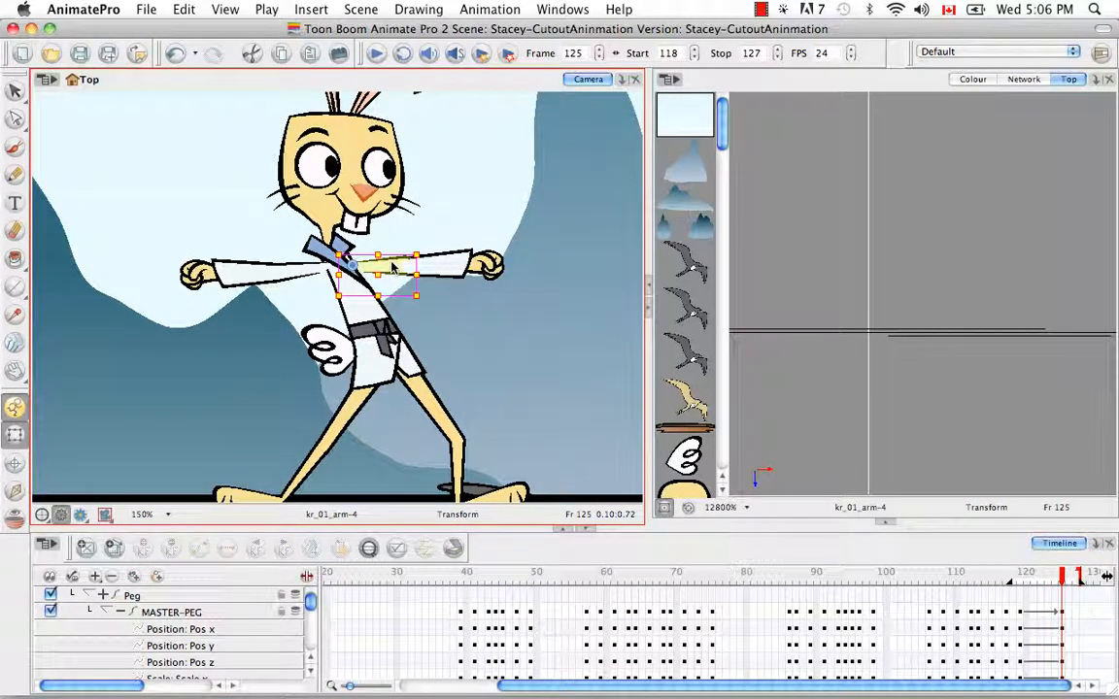
pyautogui.press('b')
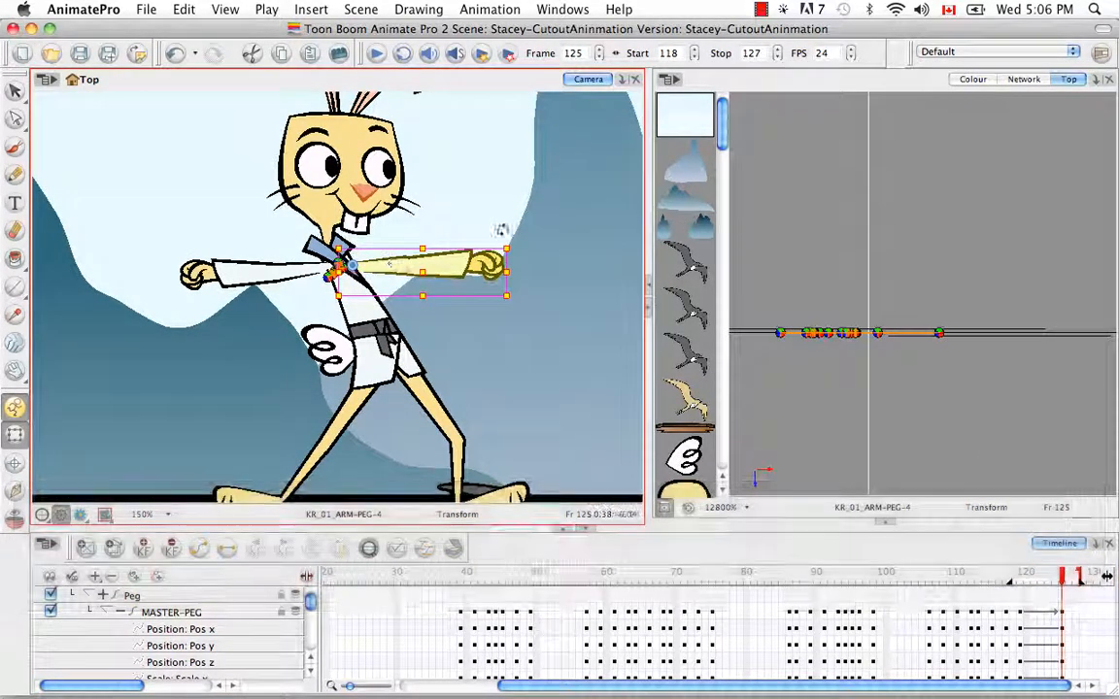
pyautogui.moveTo(509, 240); pyautogui.dragTo(304, 398)
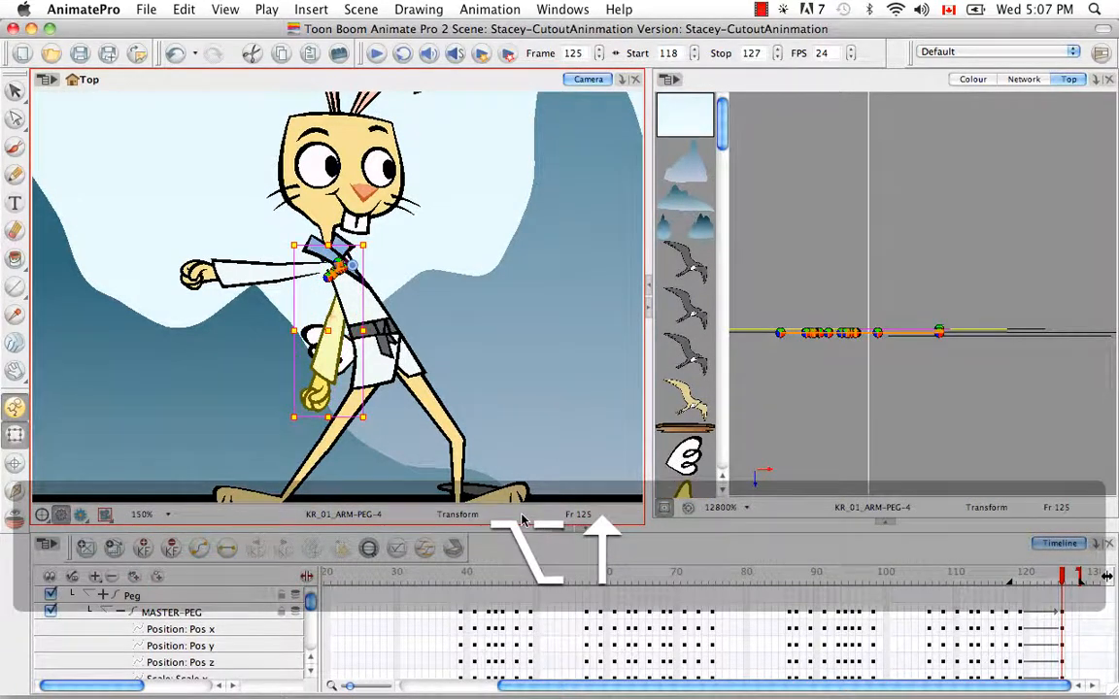
pyautogui.press(']')
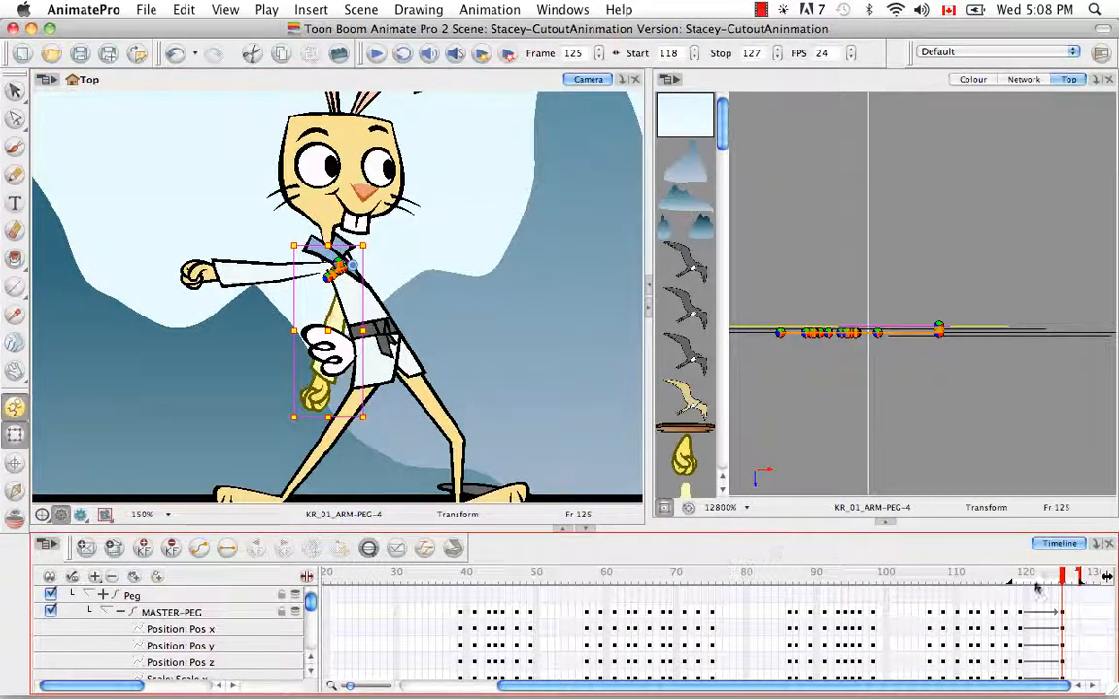
pyautogui.moveTo(1061, 575)
pyautogui.mouseDown()
pyautogui.moveTo(1017, 575)
pyautogui.moveTo(1068, 574)
pyautogui.moveTo(1021, 575)
pyautogui.moveTo(1044, 574)
pyautogui.moveTo(1021, 560)
pyautogui.moveTo(1063, 571)
pyautogui.mouseUp()
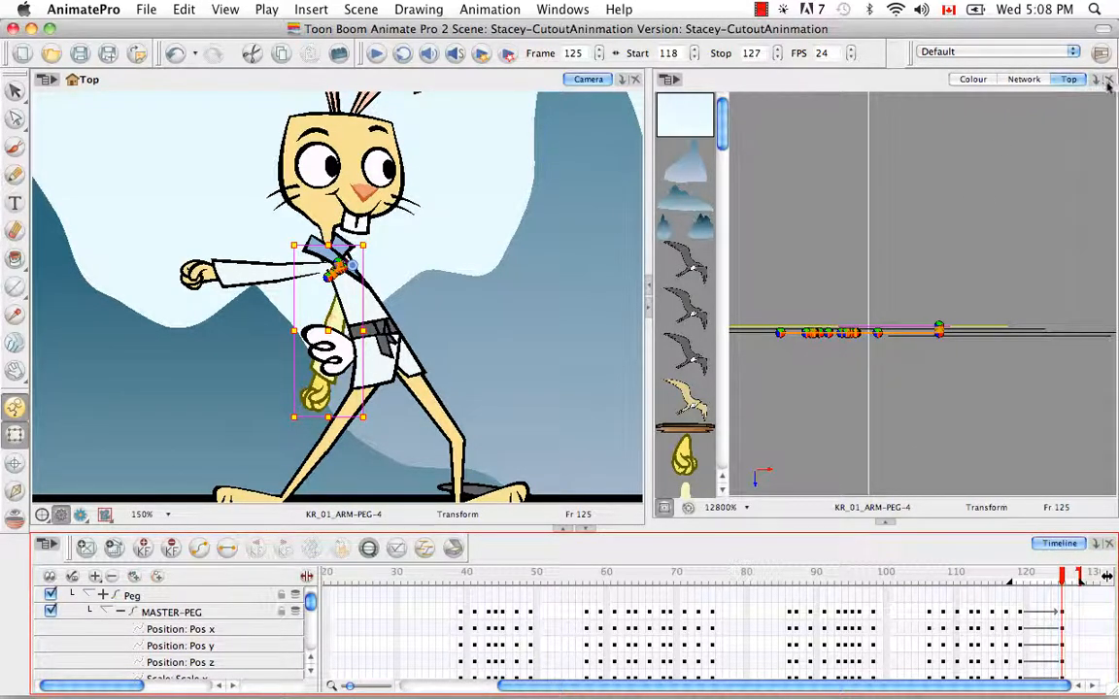
# Close the Top view and widen the Camera view beside the Colour view
pyautogui.click(972, 79)
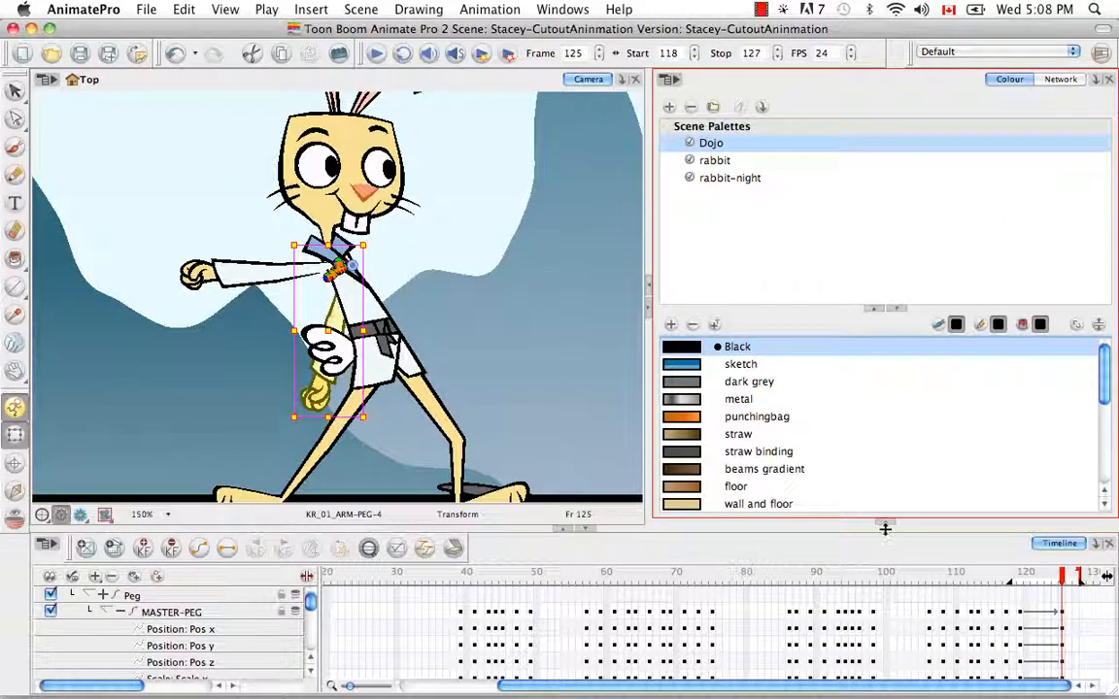
pyautogui.moveTo(648, 250); pyautogui.dragTo(826, 308)
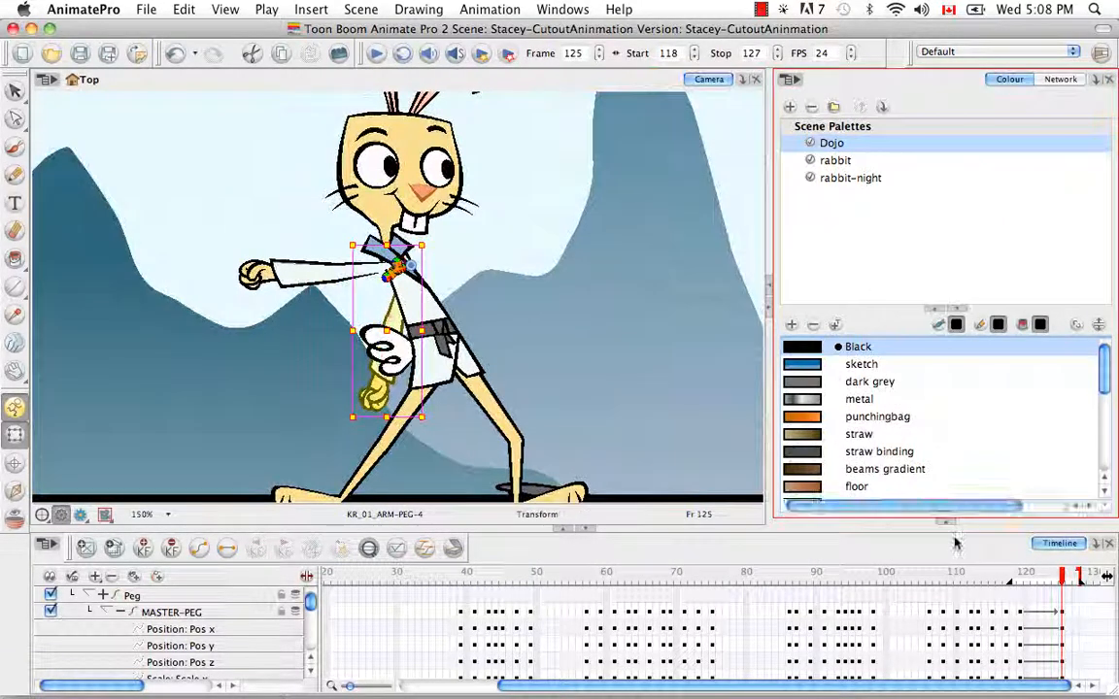